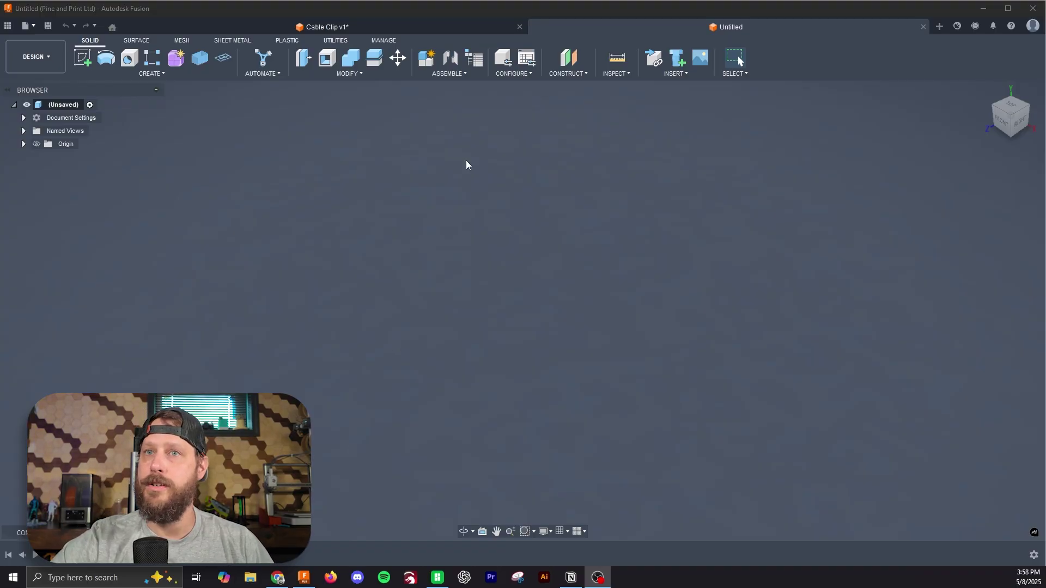
Start a new sketch on the front (XY) origin plane
left_click(146, 78)
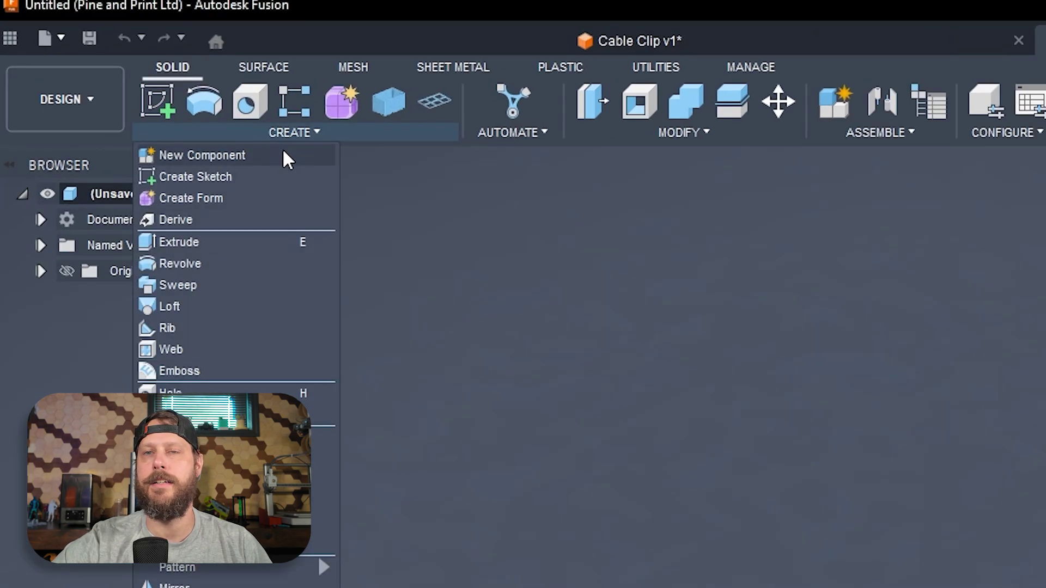
left_click(185, 179)
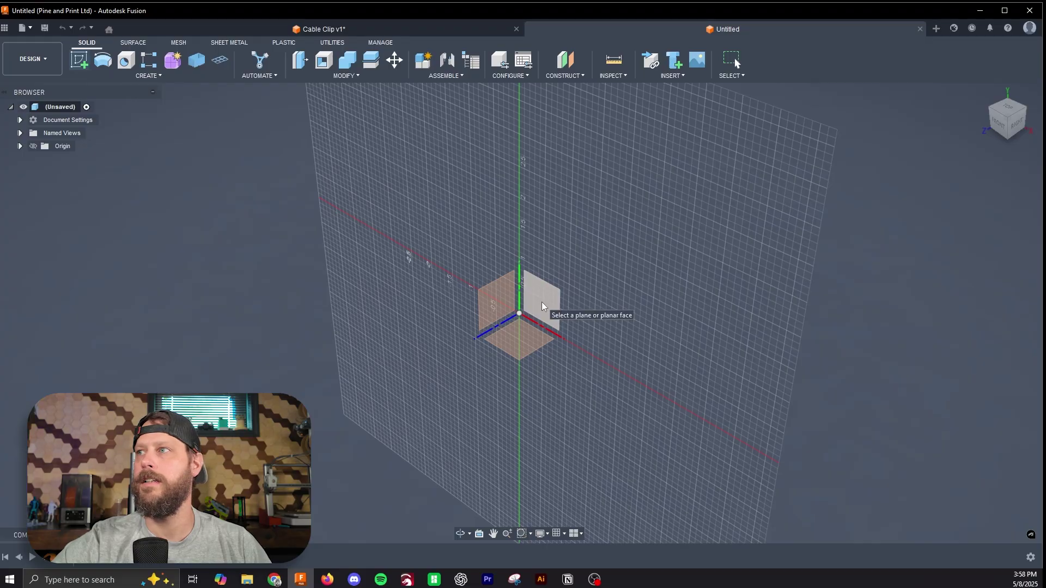
left_click(541, 301)
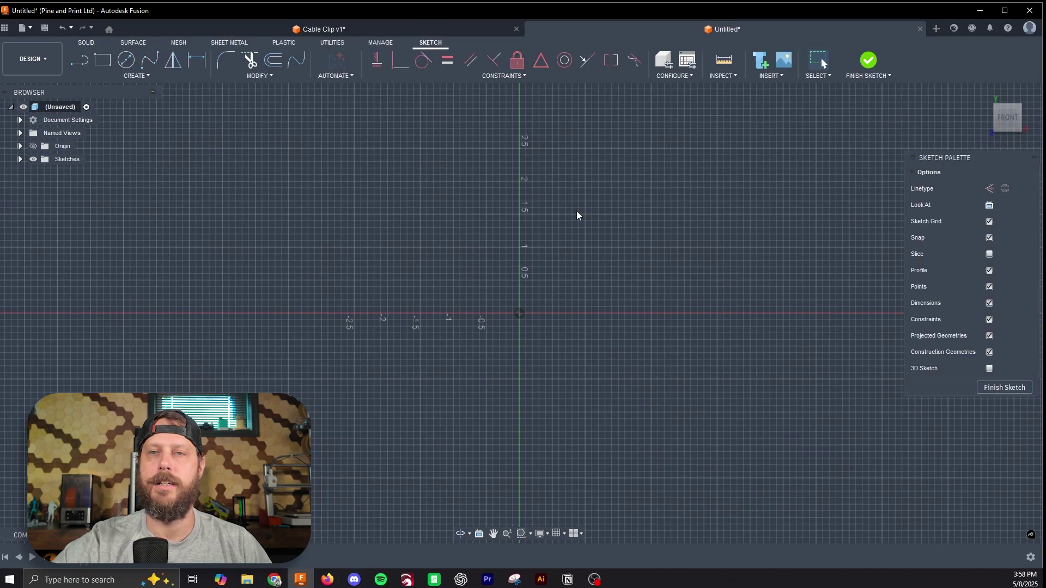
Draw a two-point rectangle from the origin, 1.5 in wide and 1.4 in high, extending up and to the right
left_click(102, 60)
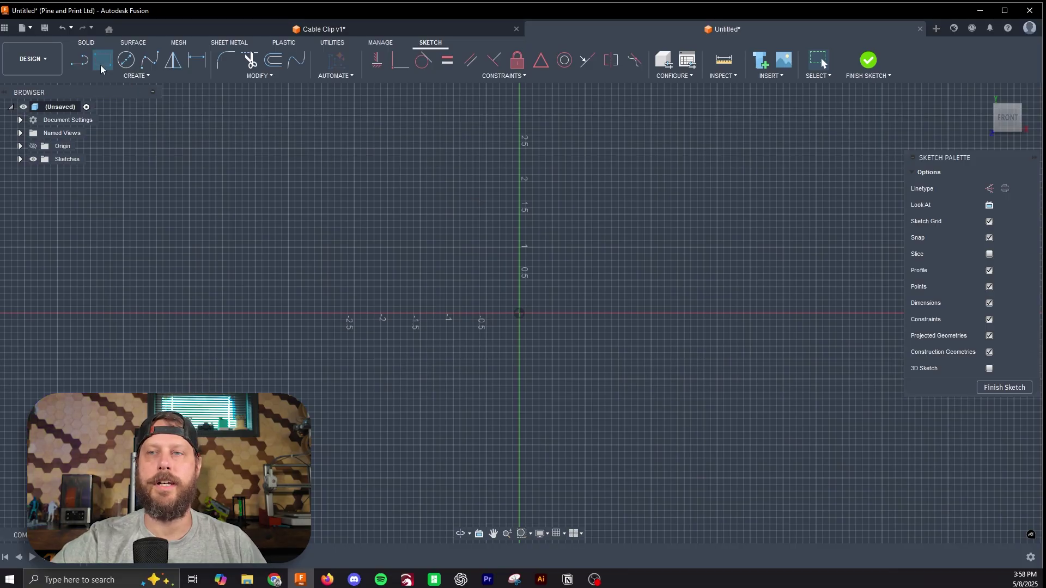
left_click(519, 314)
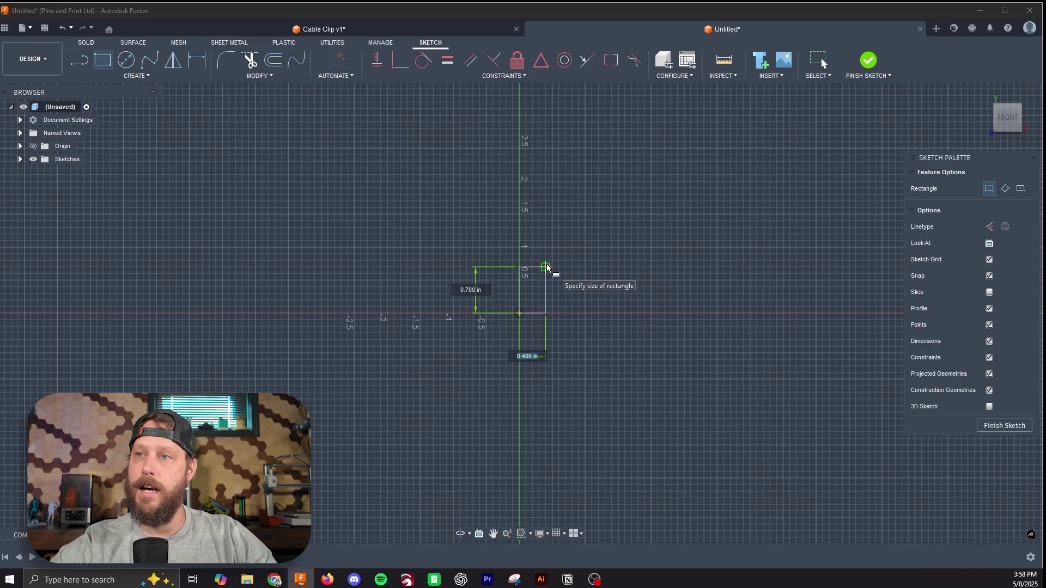
type("1")
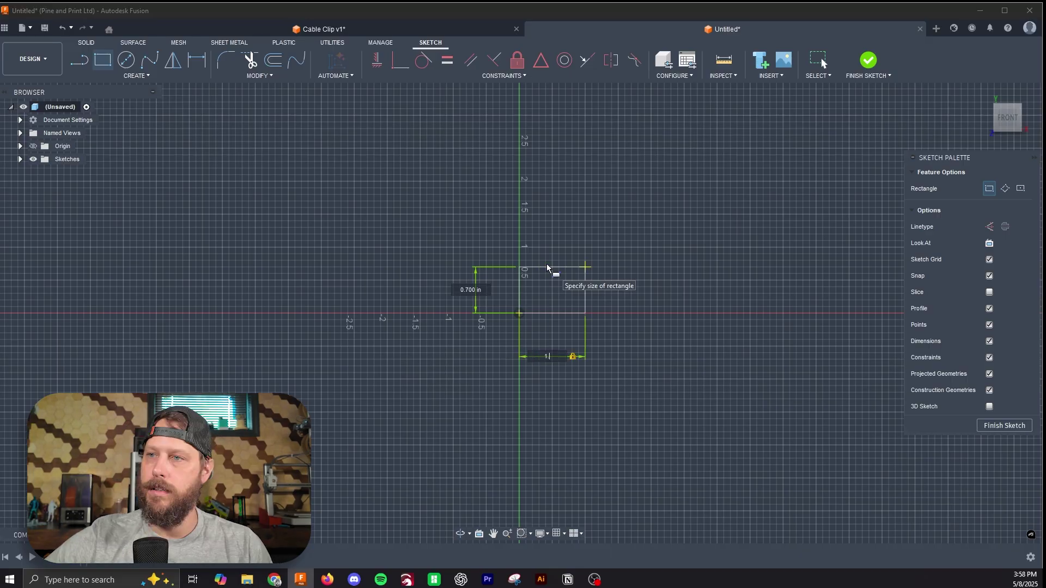
type(".5")
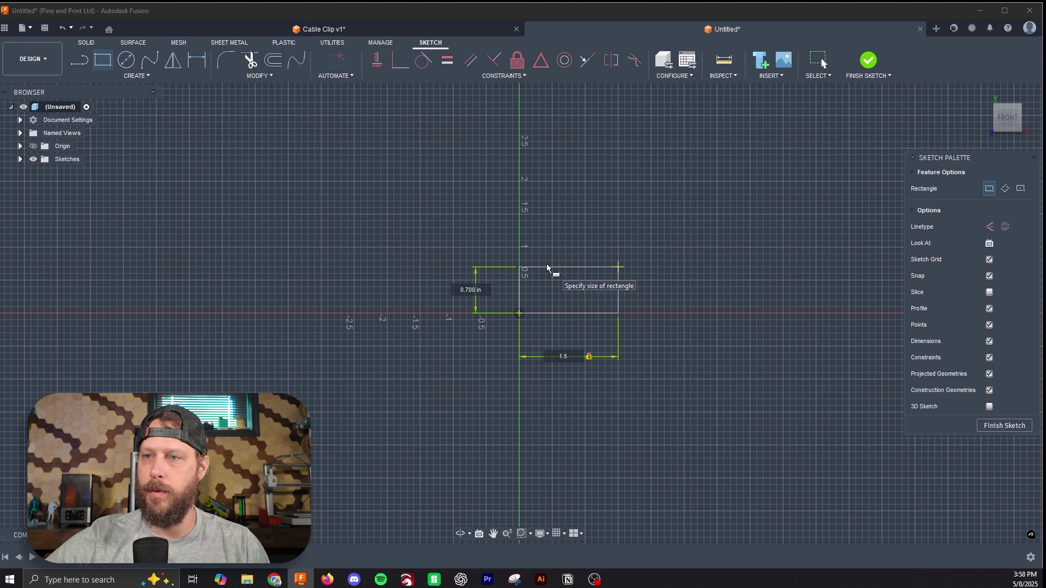
key("Tab")
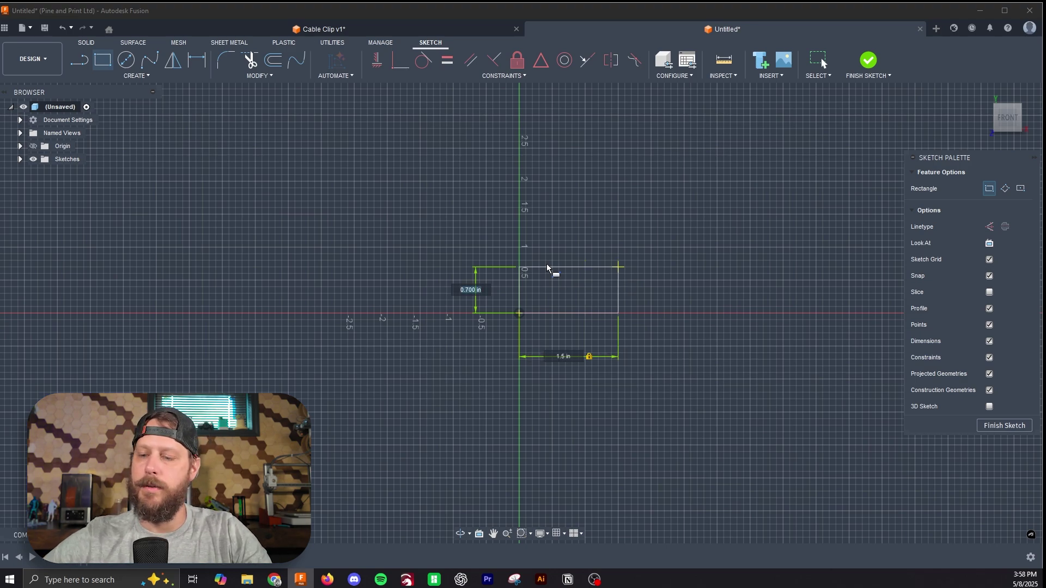
type("1")
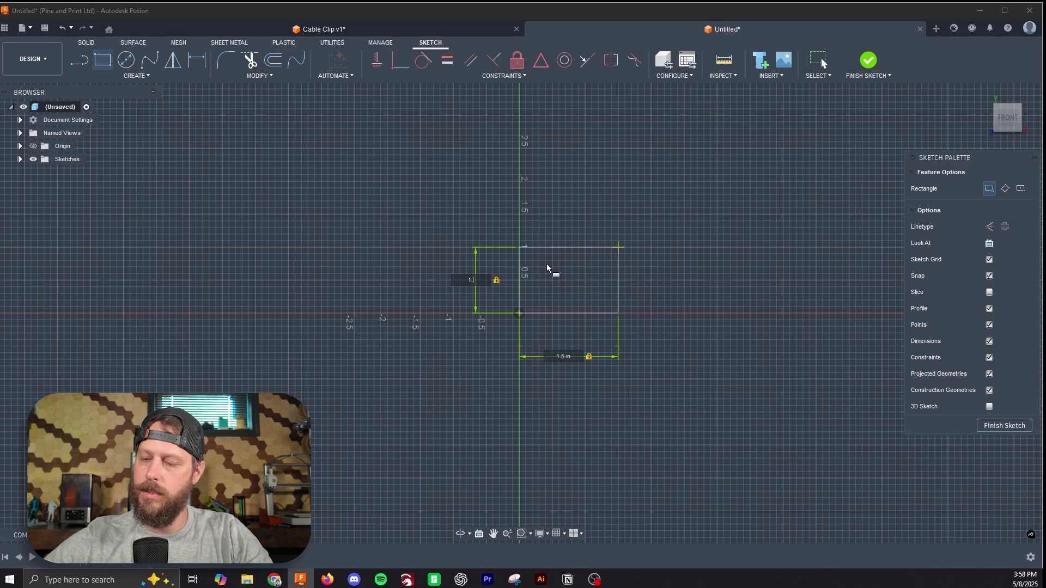
type(".4")
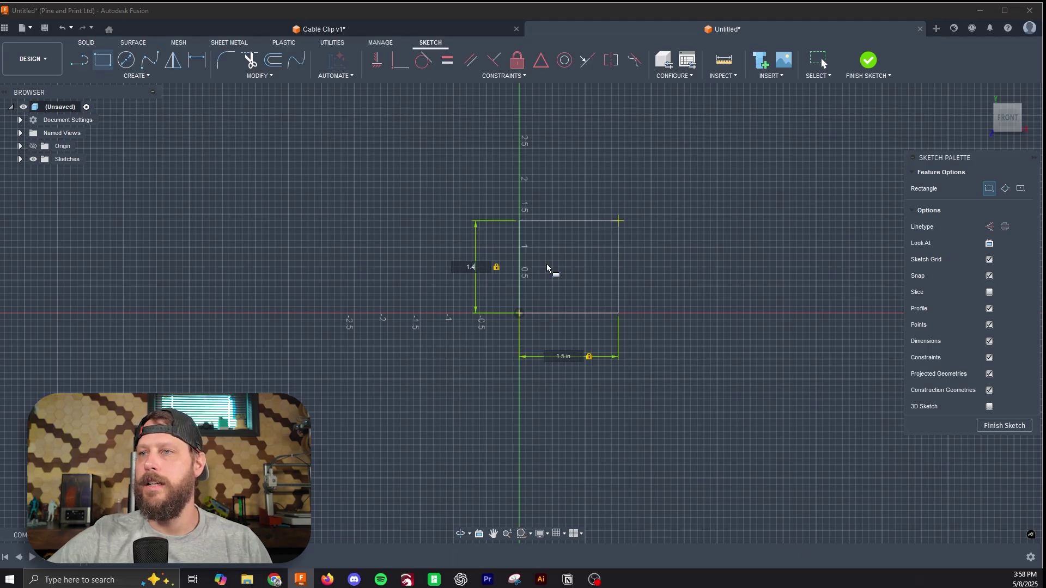
key("Return")
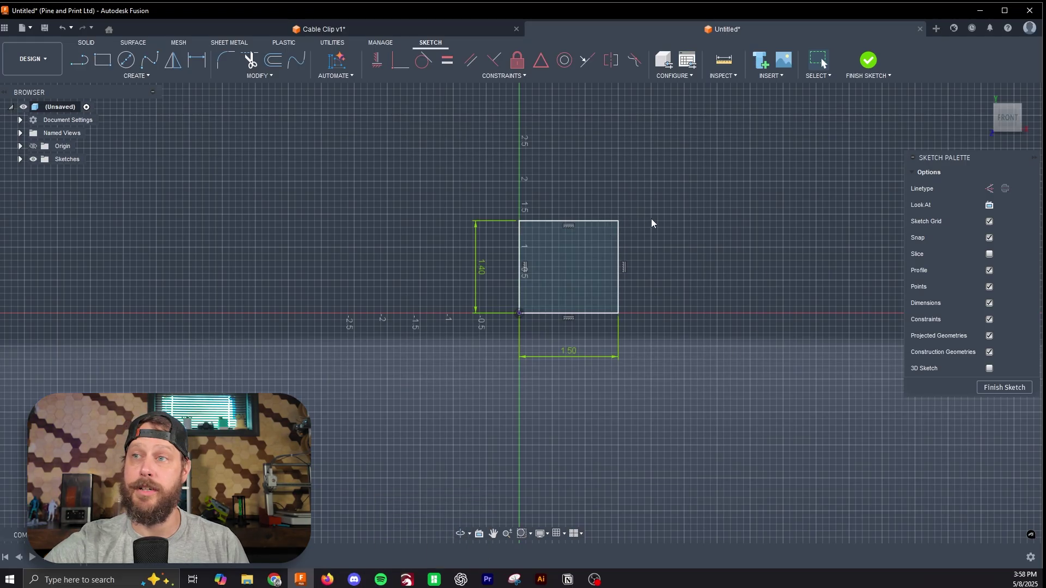
Offset the rectangle outward by 0.175 in to form the outer wall outline
left_click(274, 65)
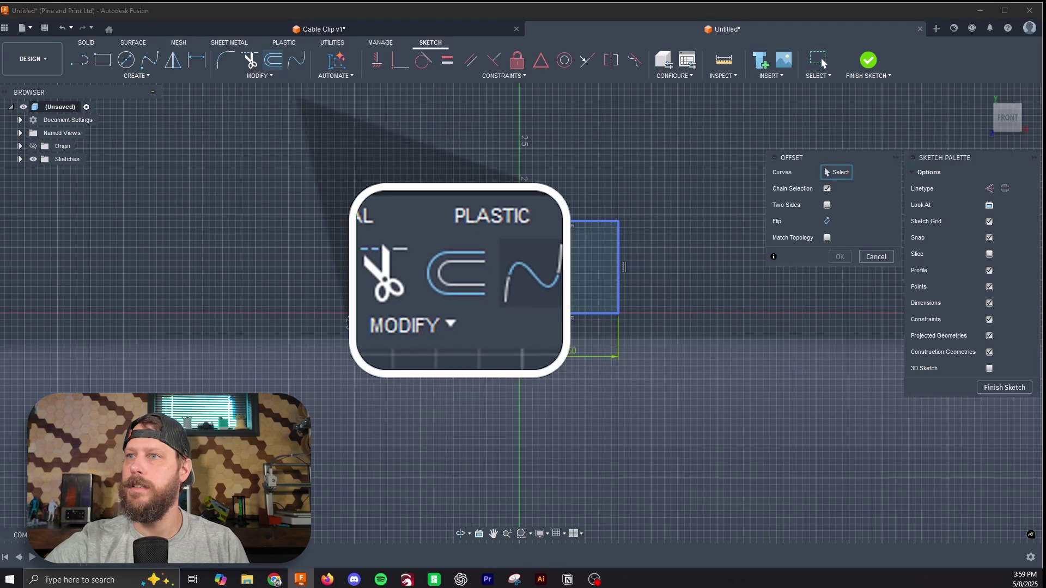
left_click(572, 222)
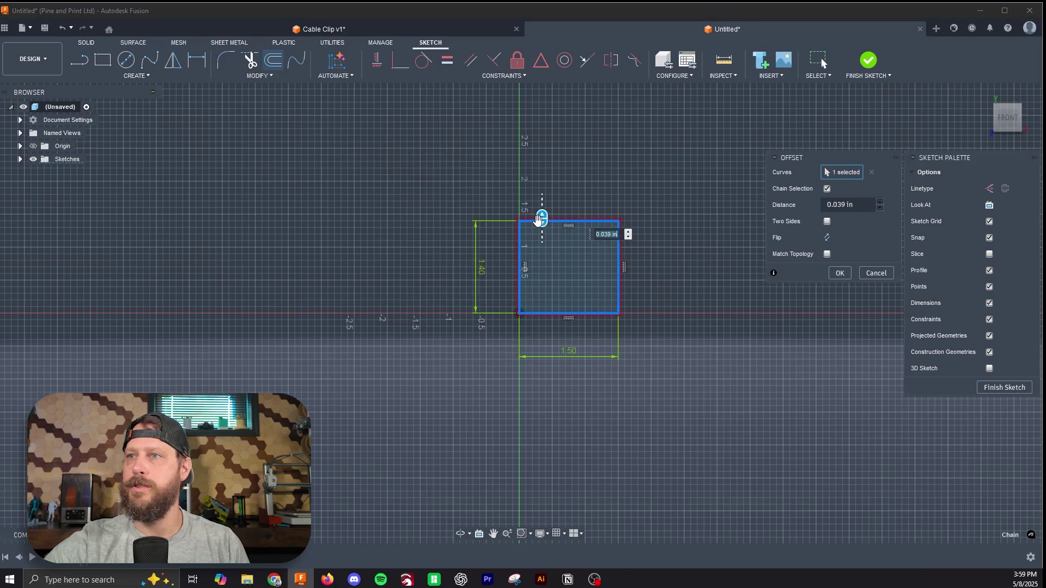
left_click_drag(541, 218, 541, 206)
left_click(620, 239)
type("-1756")
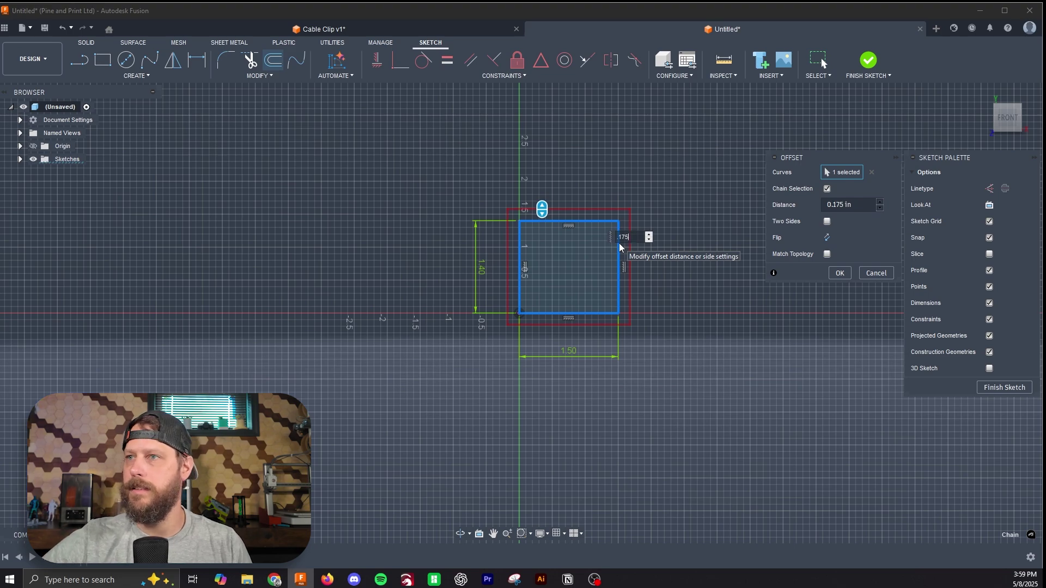
key("Return")
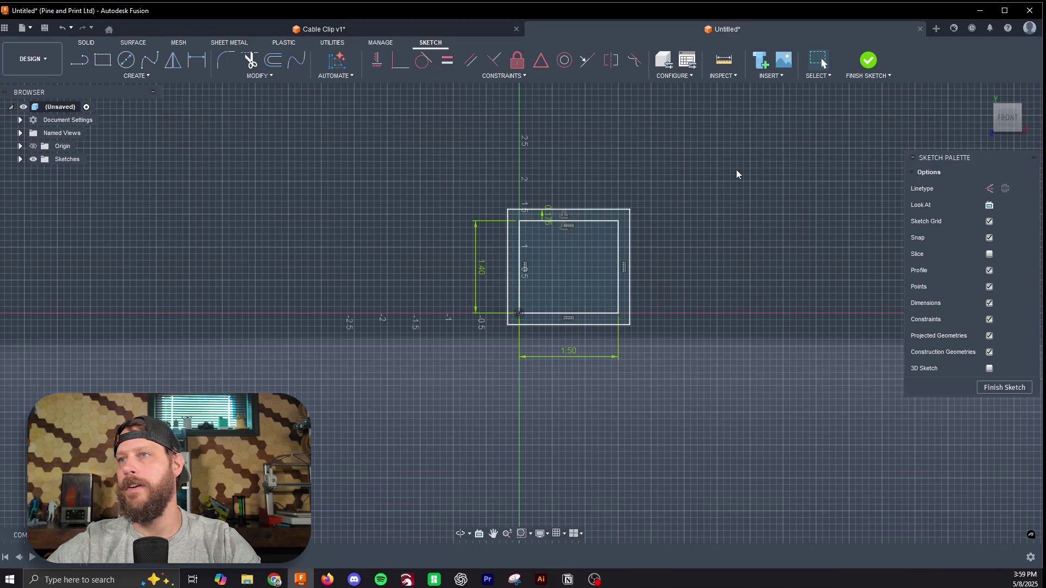
Draw a 0.75 in wide by 0.25 in high rectangle on top of the outer outline, starting from its upper-right corner
left_click(106, 62)
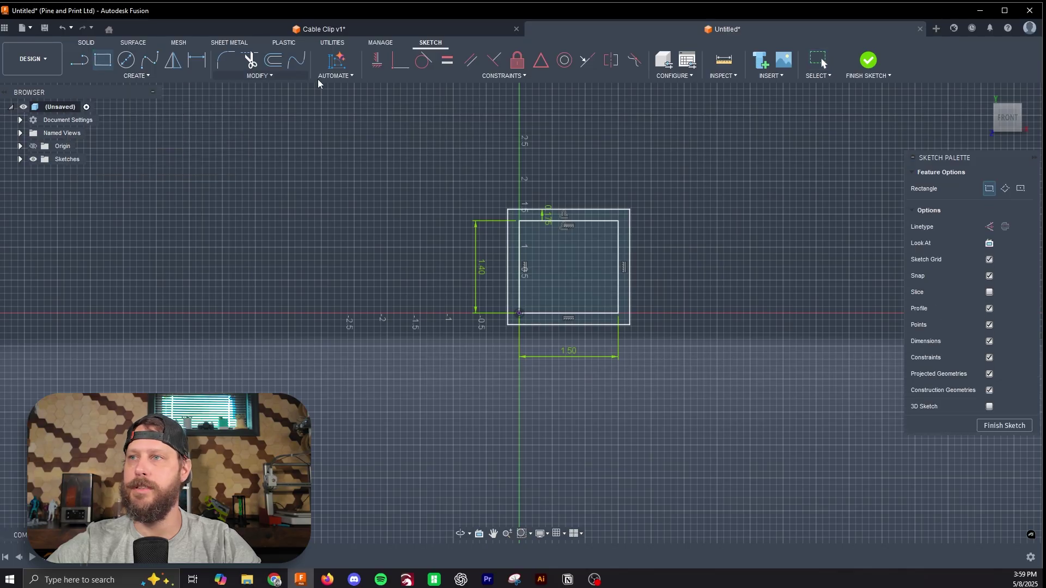
left_click(630, 210)
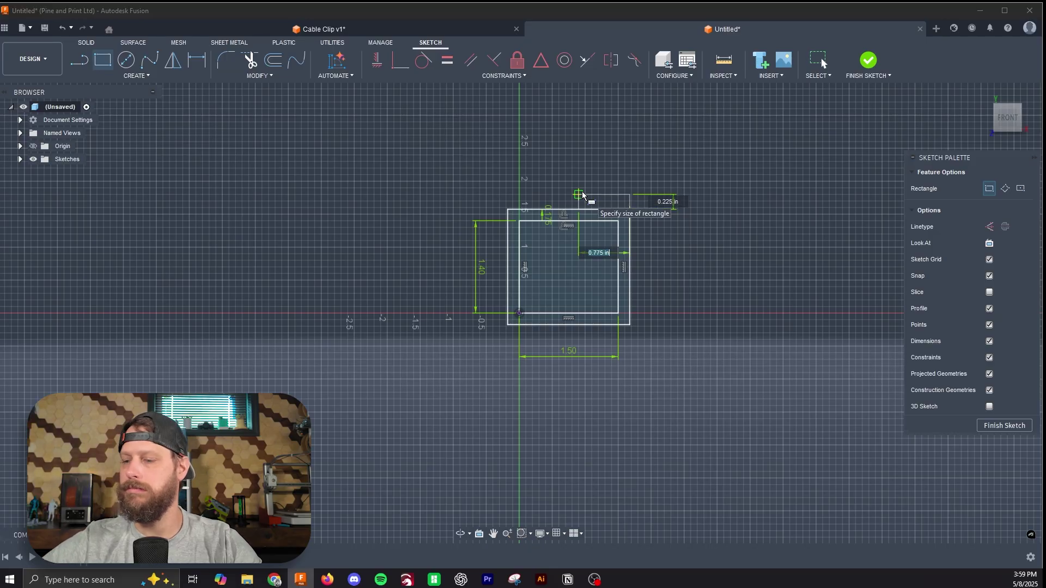
key("Tab")
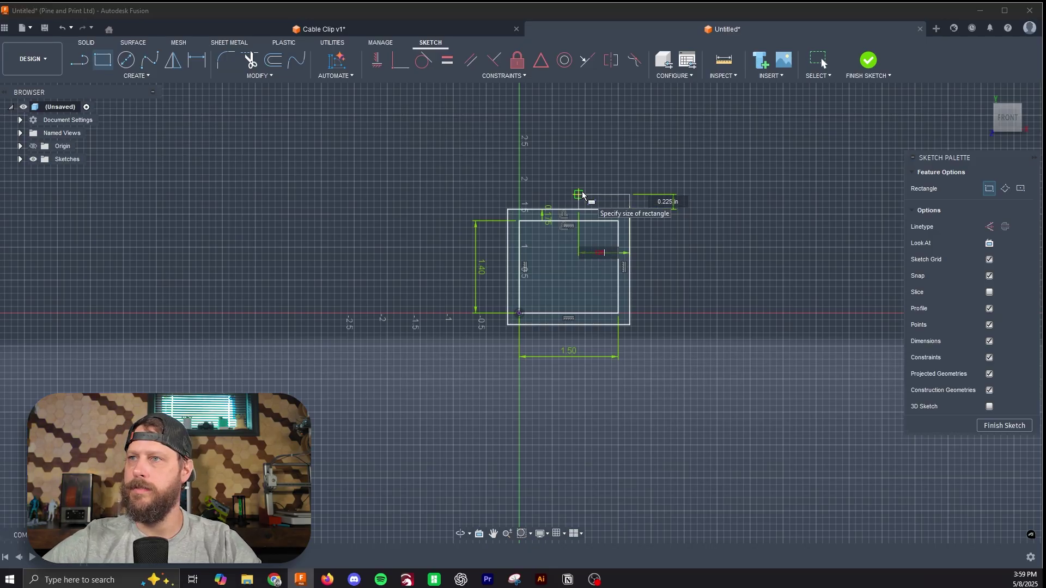
type(".125")
key("Tab")
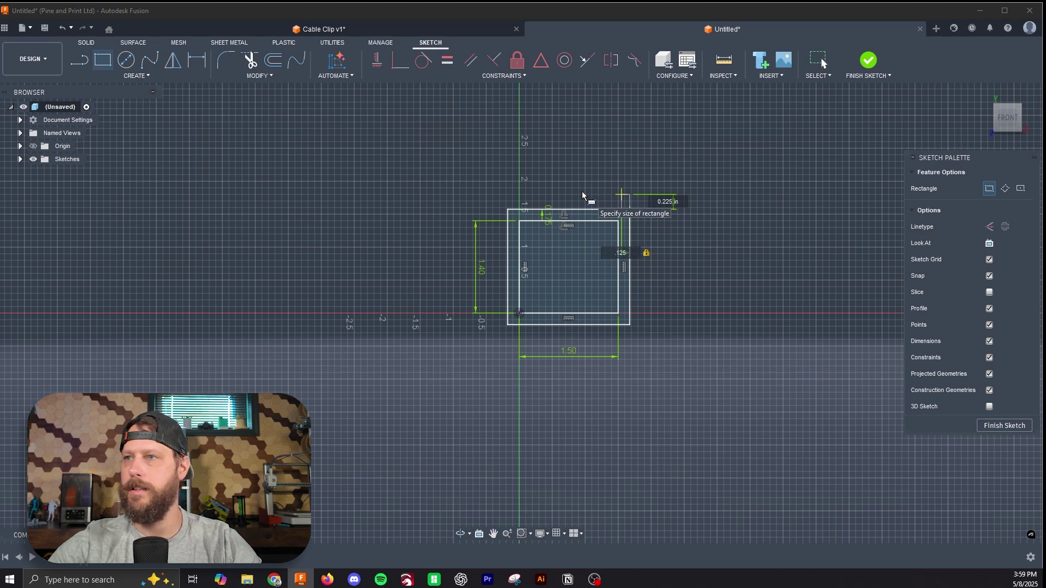
key("BackSpace")
key("BackSpace")
key("BackSpace")
key("BackSpace")
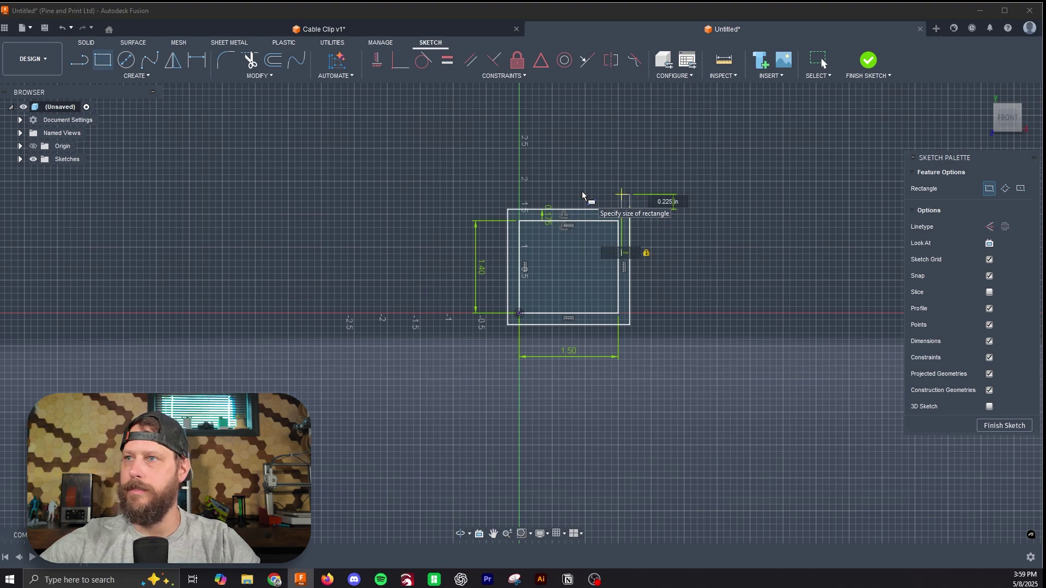
type(".5")
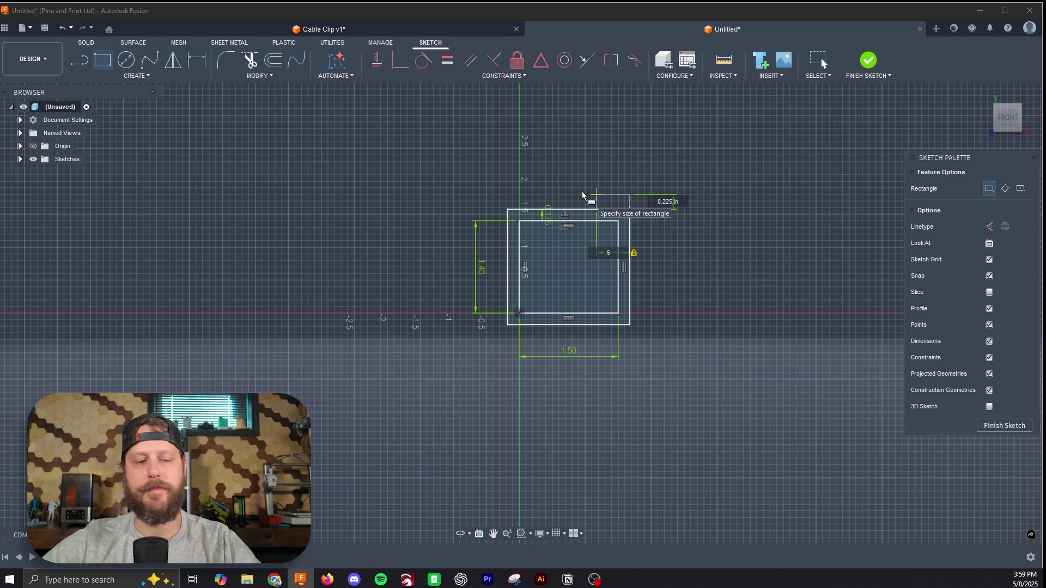
key("Tab")
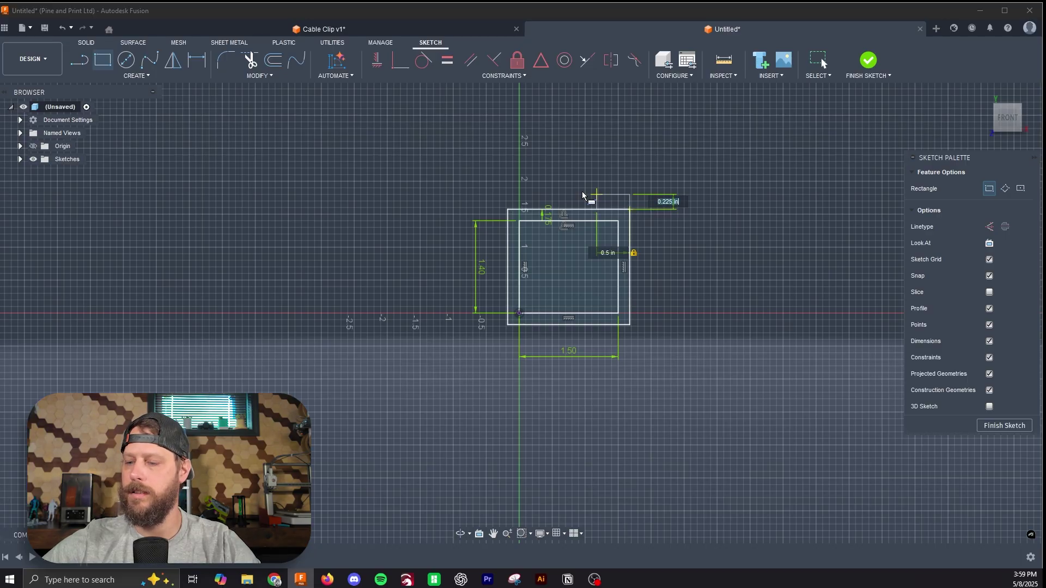
type(".125")
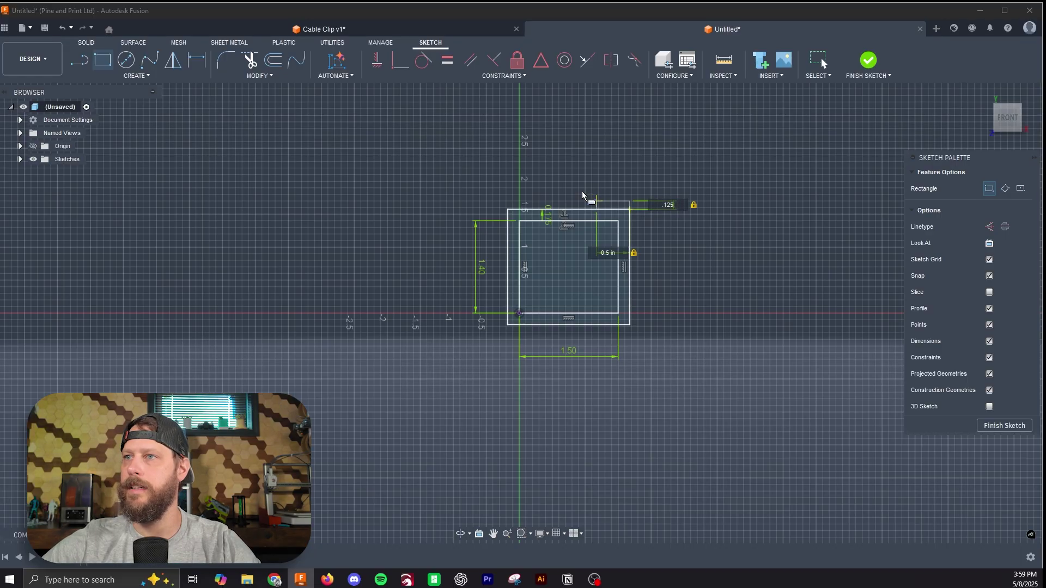
key("BackSpace")
key("BackSpace")
key("BackSpace")
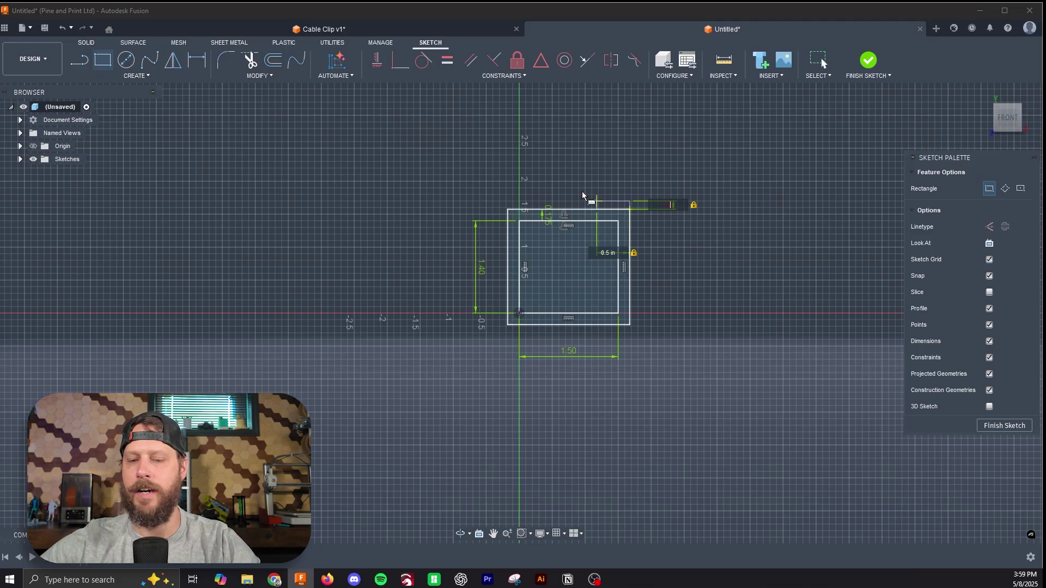
type(".25")
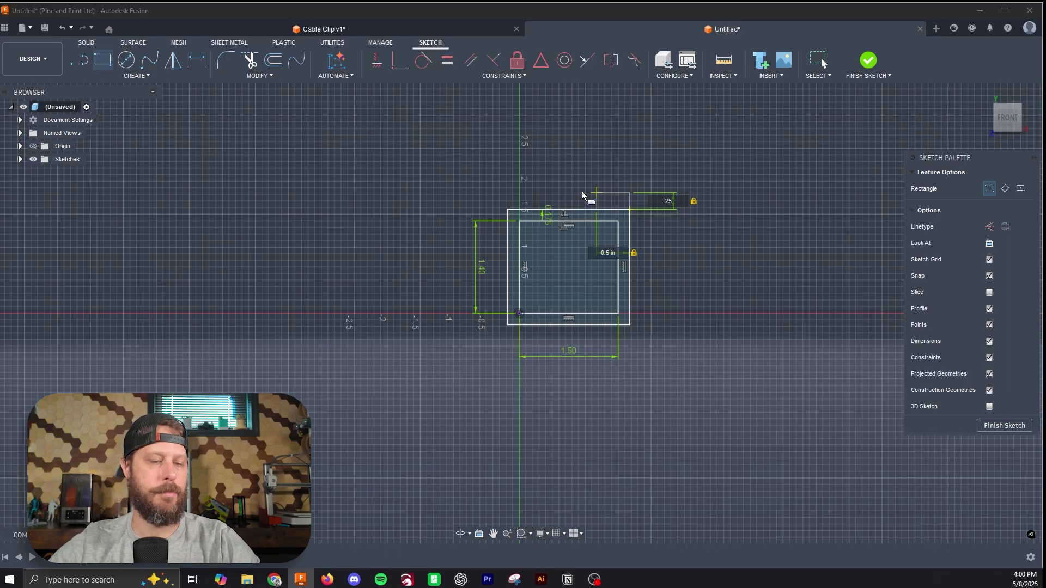
key("Tab")
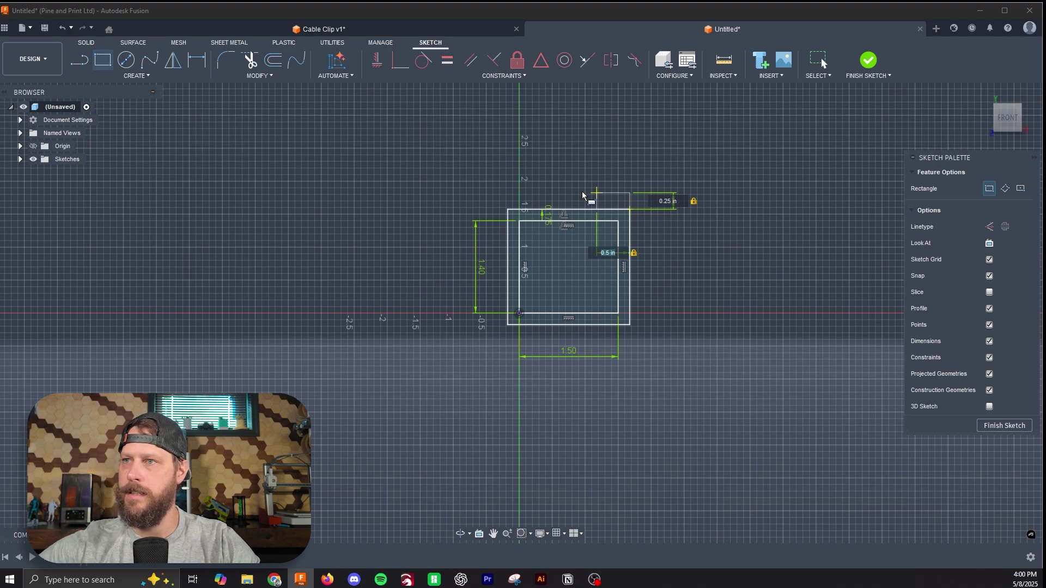
key("BackSpace")
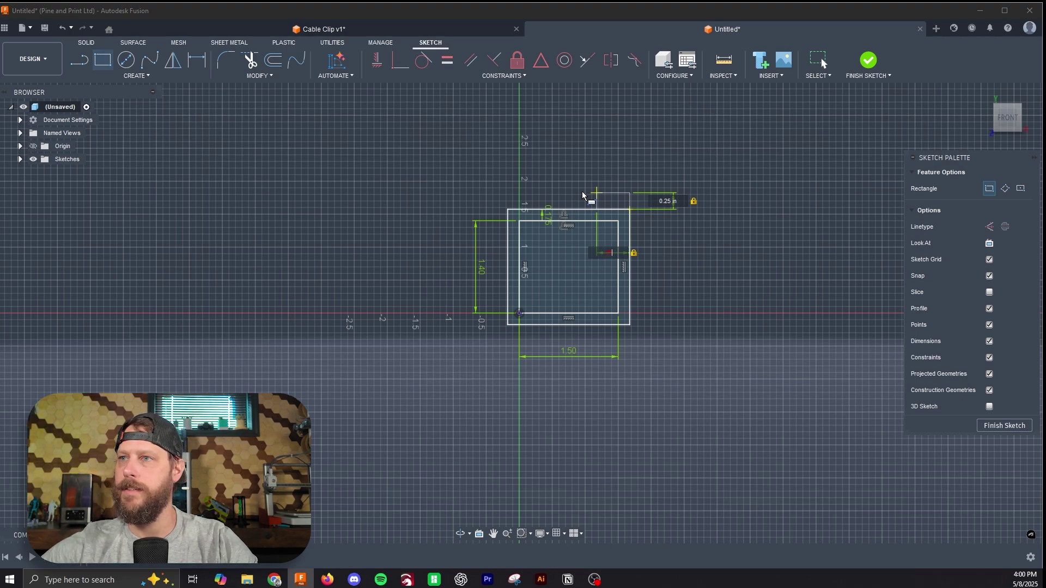
type(".75")
key("Return")
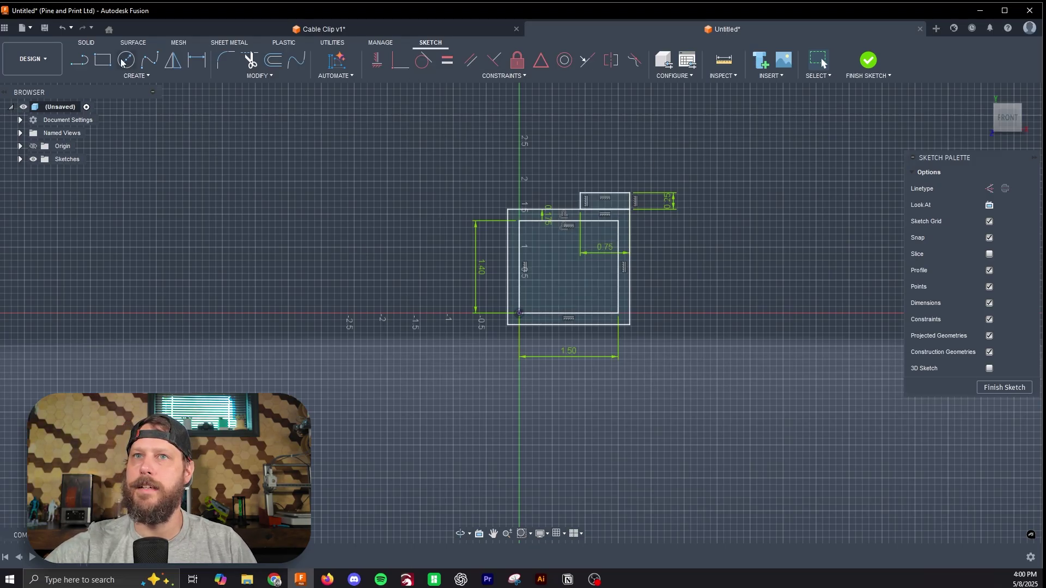
Draw a sloped line from the small rectangle's upper-left corner to the outer outline's upper-left corner
left_click(79, 60)
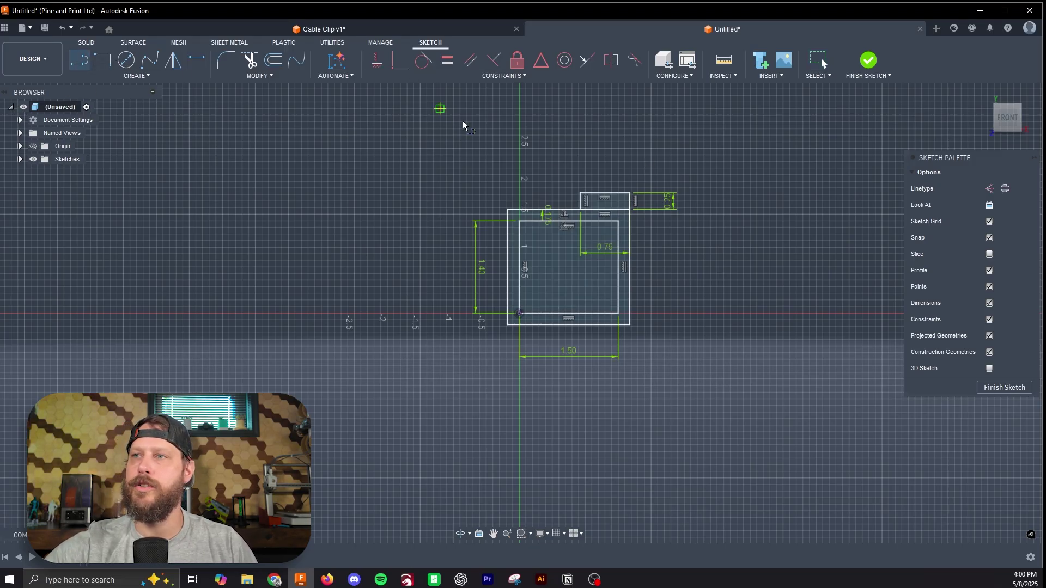
left_click(580, 194)
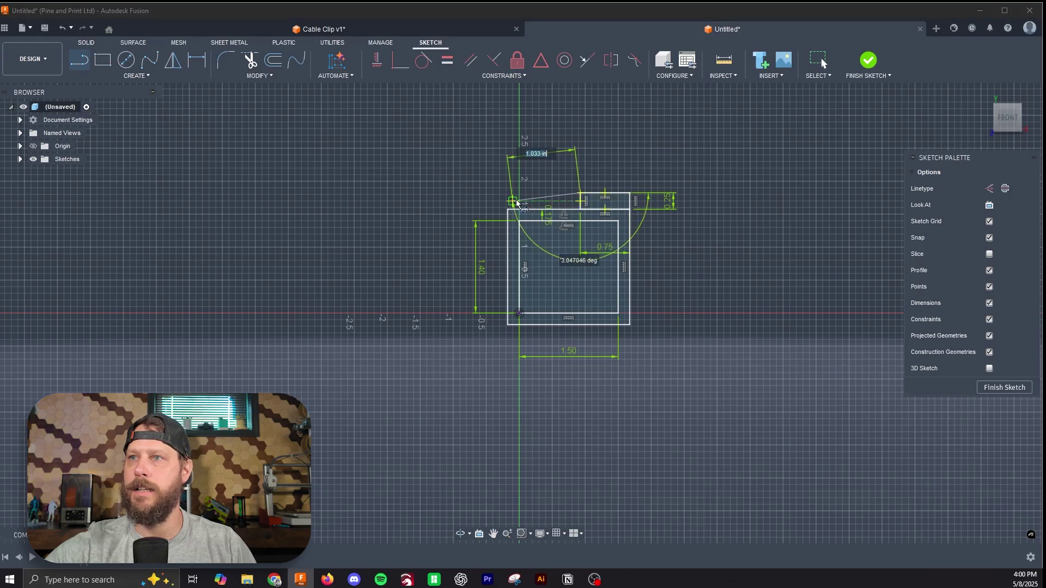
left_click(506, 210)
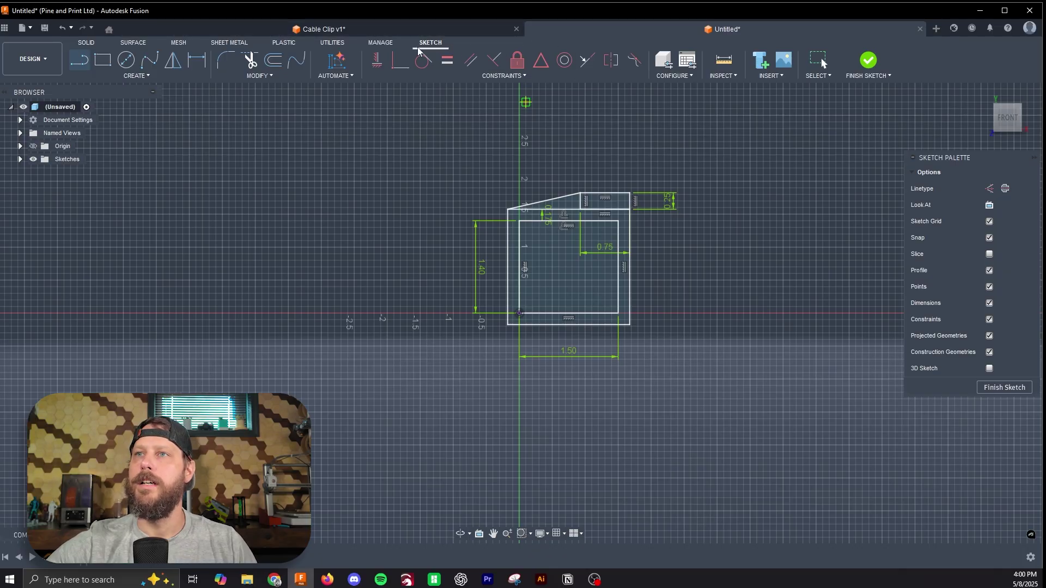
Trim the outer outline's old top edge and the small rectangle's bottom and left edges to merge the top into one region
left_click(250, 60)
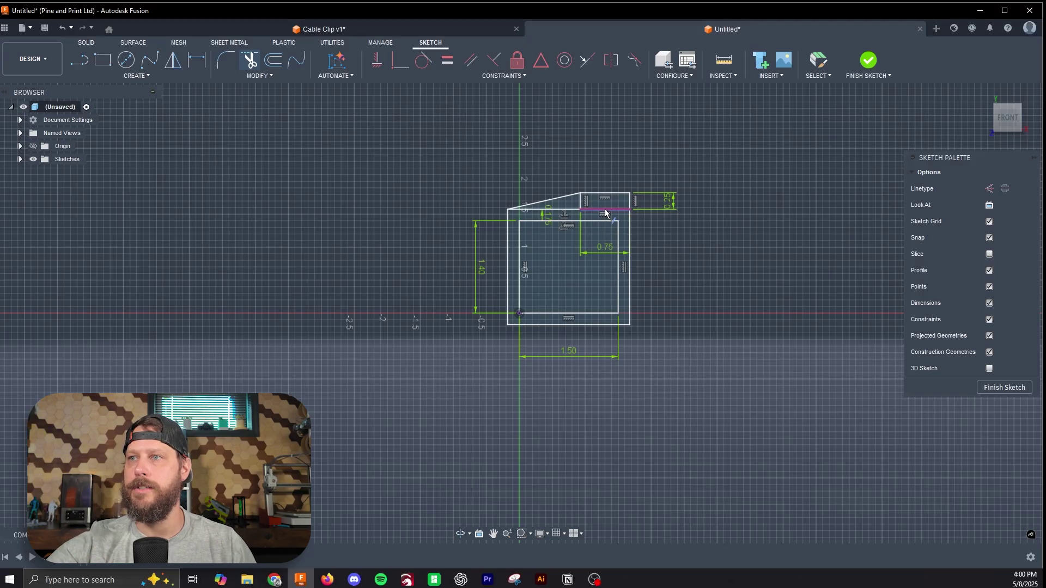
left_click(579, 210)
left_click(602, 210)
left_click(582, 203)
left_click(580, 237)
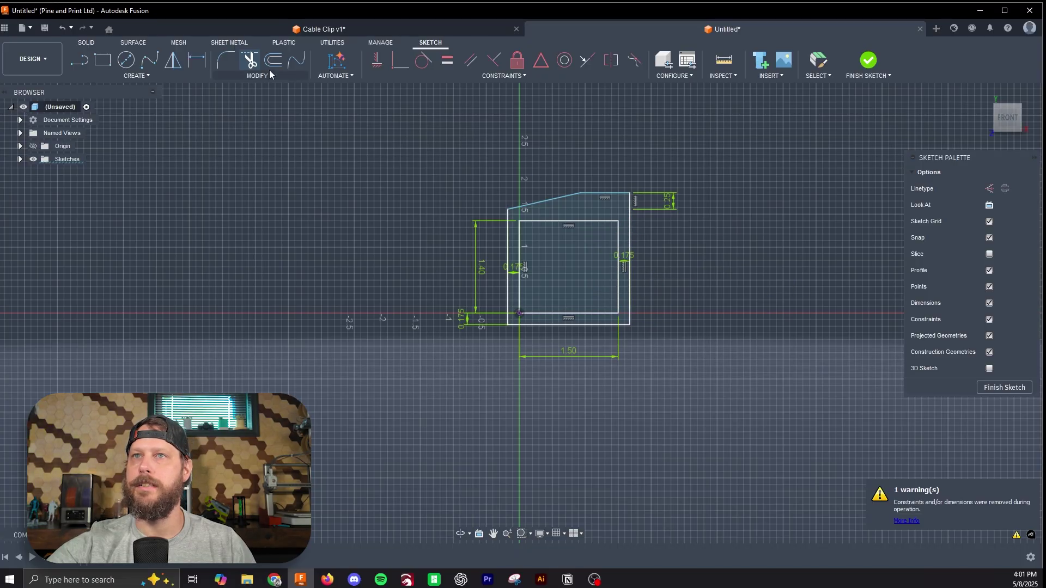
Draw short horizontal lines from the inner rectangle's upper-right and lower-right corners to the outer right edge, separating the right wall
left_click(79, 60)
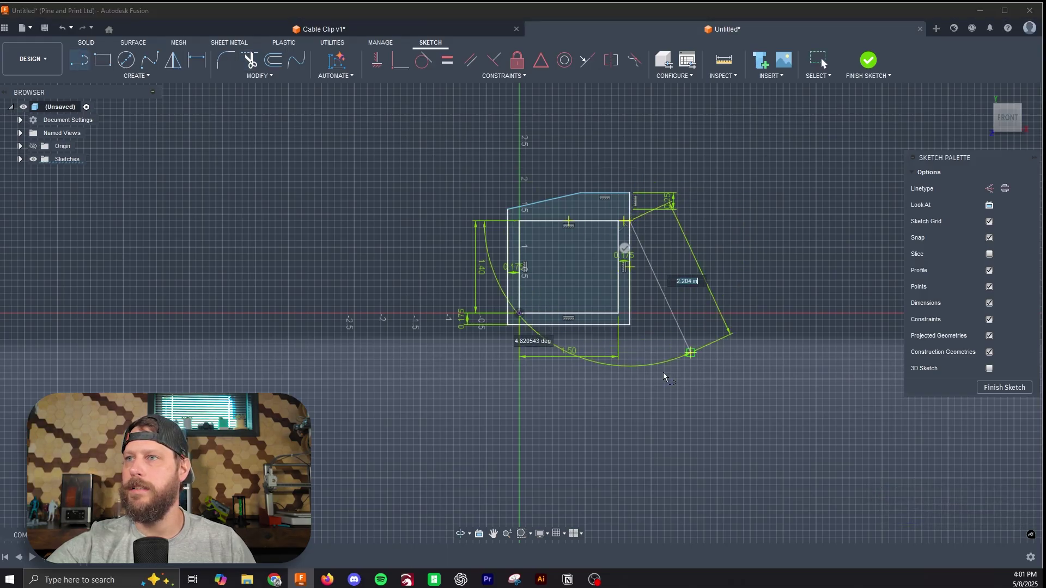
left_click(625, 314)
key("Escape")
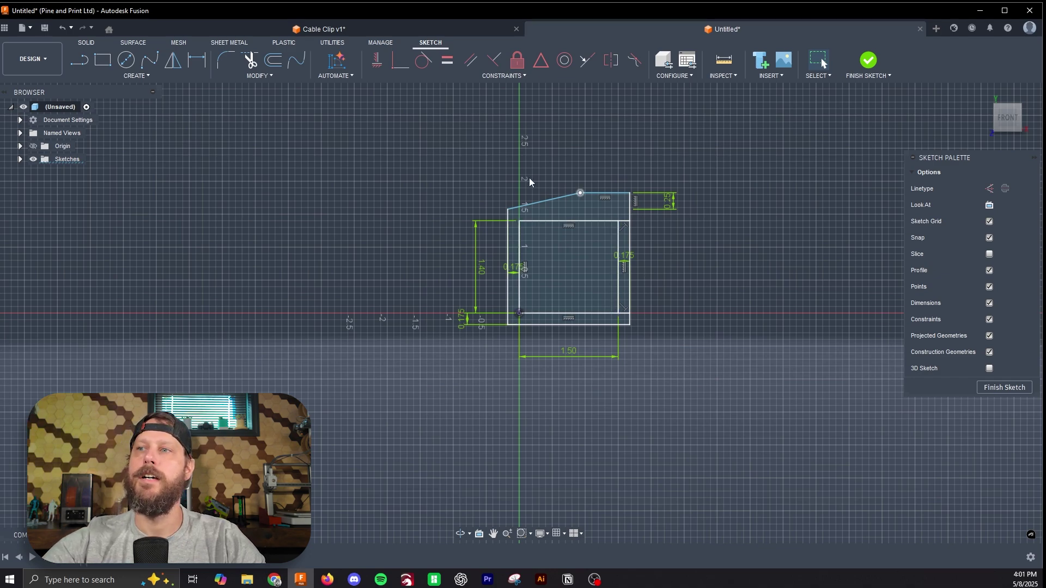
Trim the inner and outer vertical lines of the right wall to open that side of the profile
key("t")
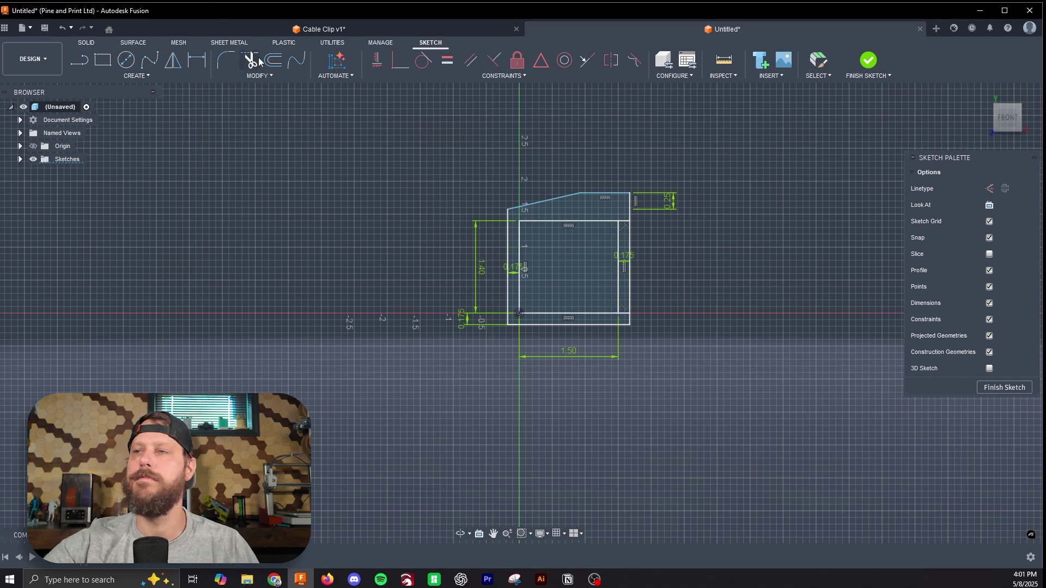
left_click(631, 255)
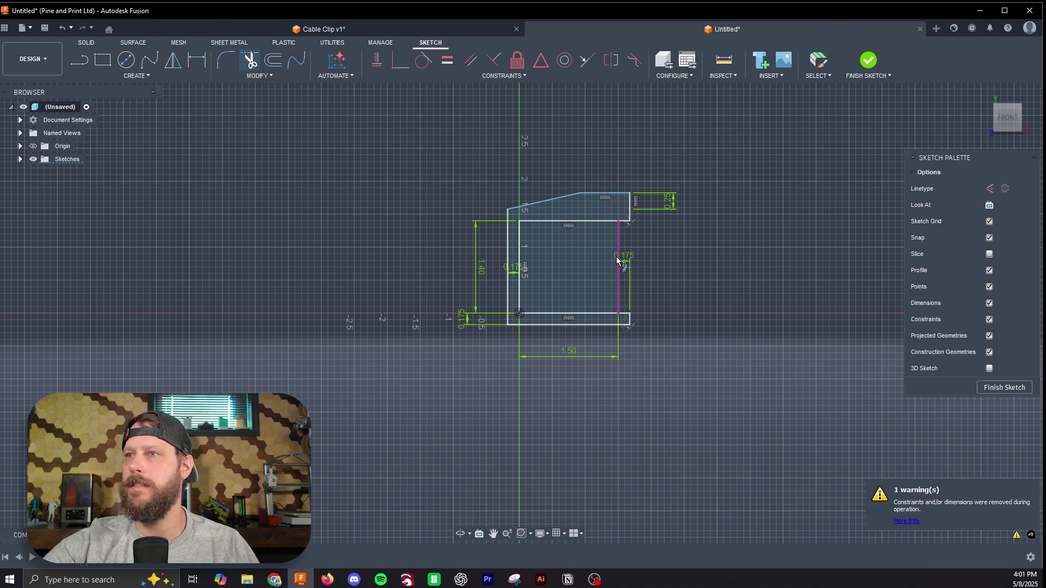
left_click(618, 256)
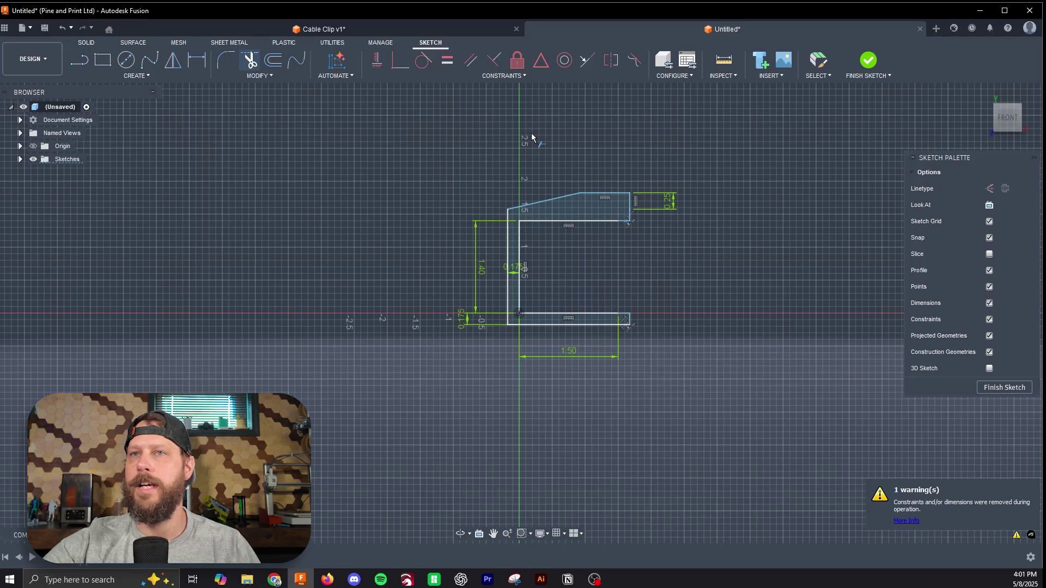
Draw a 0.075 in vertical line rising from the bottom wall's upper edge, near its right end
left_click(78, 60)
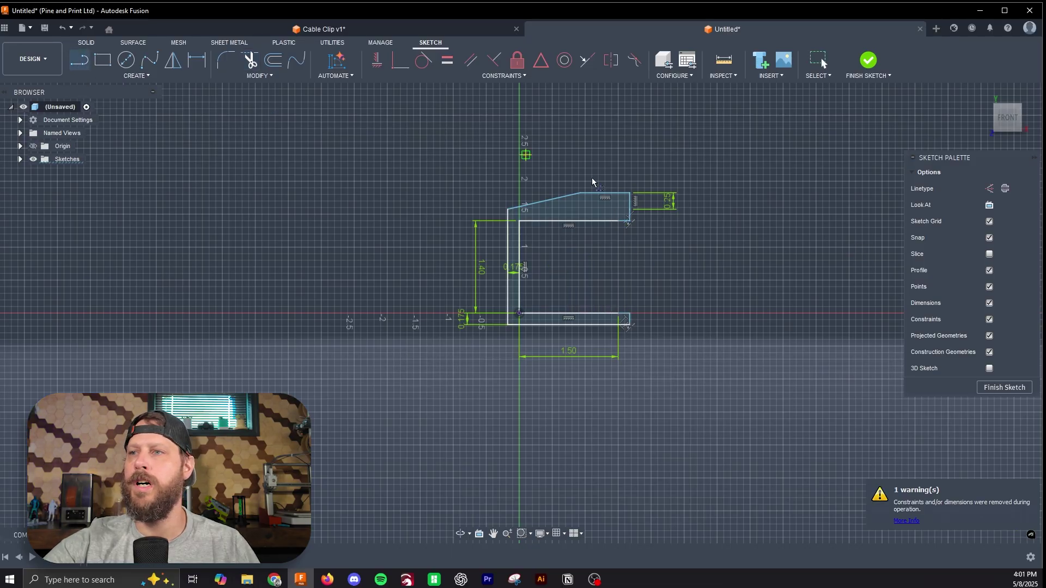
scroll(618, 321, "up", 2)
scroll(618, 322, "up", 3)
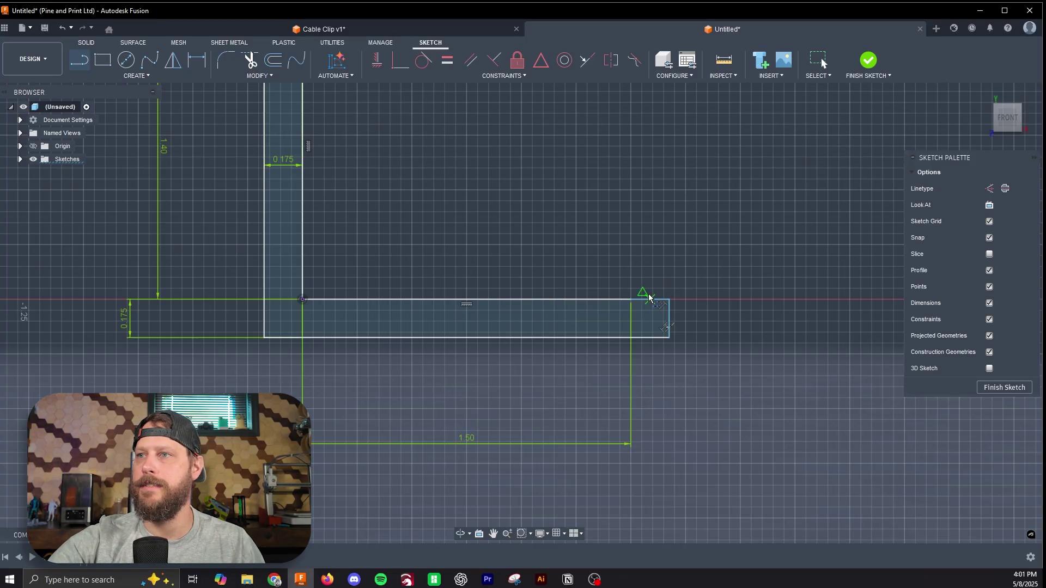
left_click(588, 300)
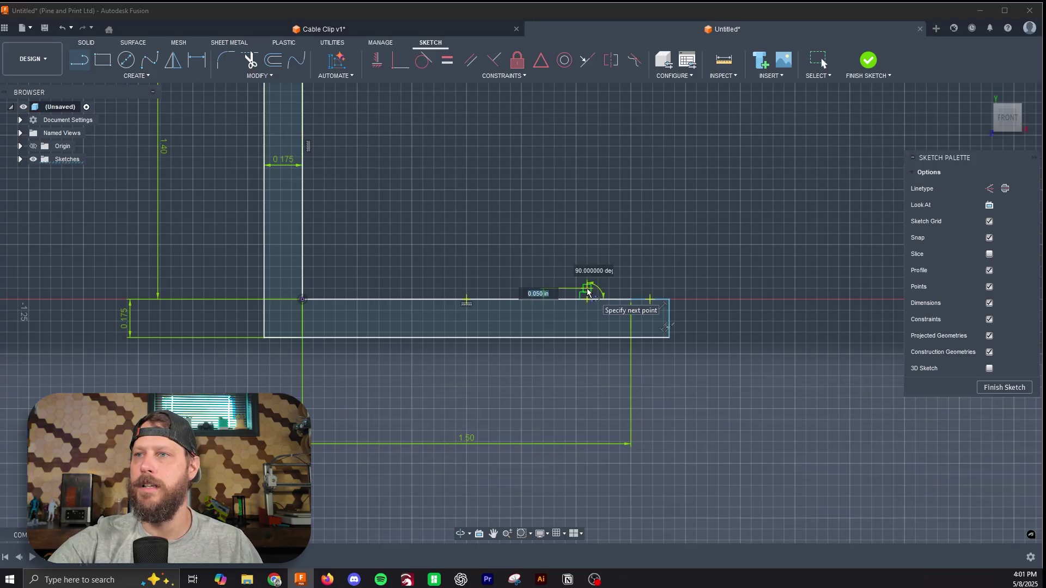
key("Tab")
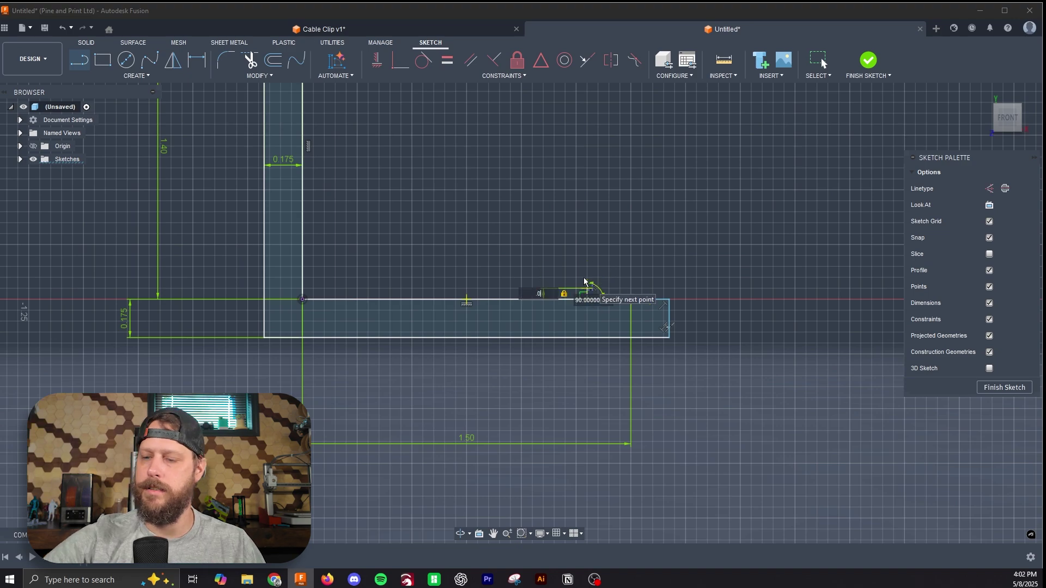
key("Return")
key("Escape")
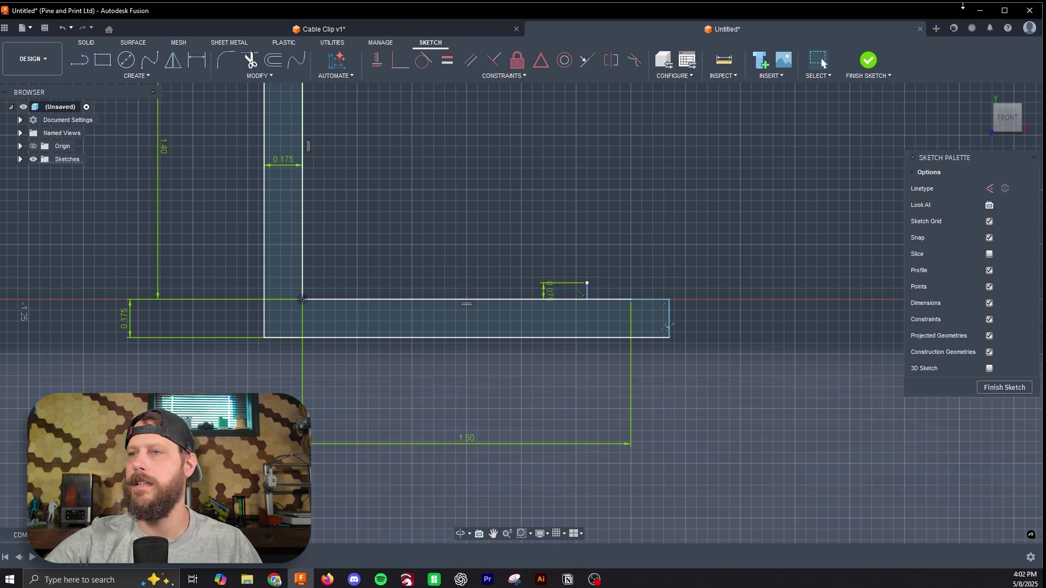
left_click(155, 59)
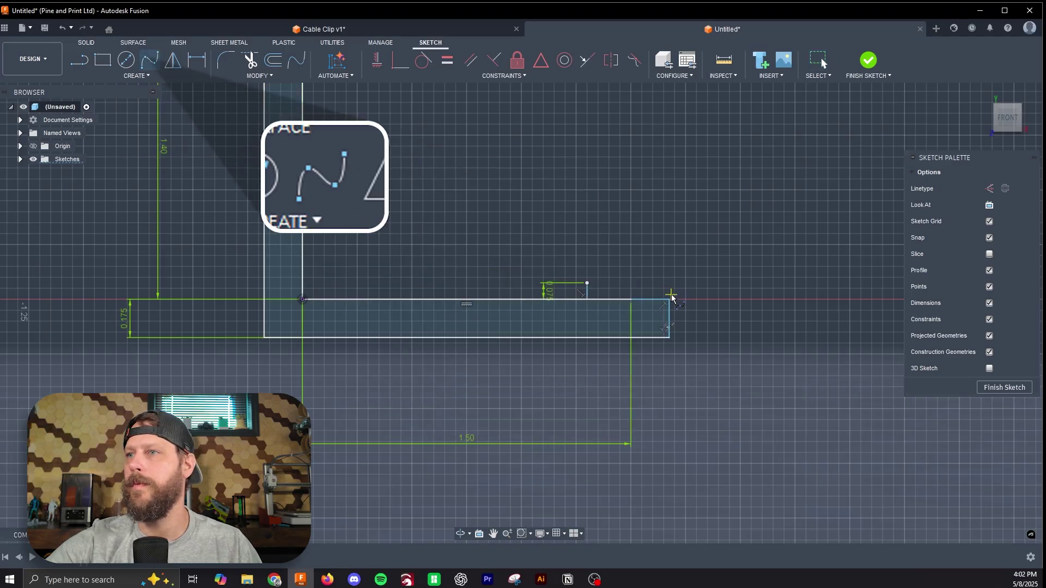
left_click(669, 299)
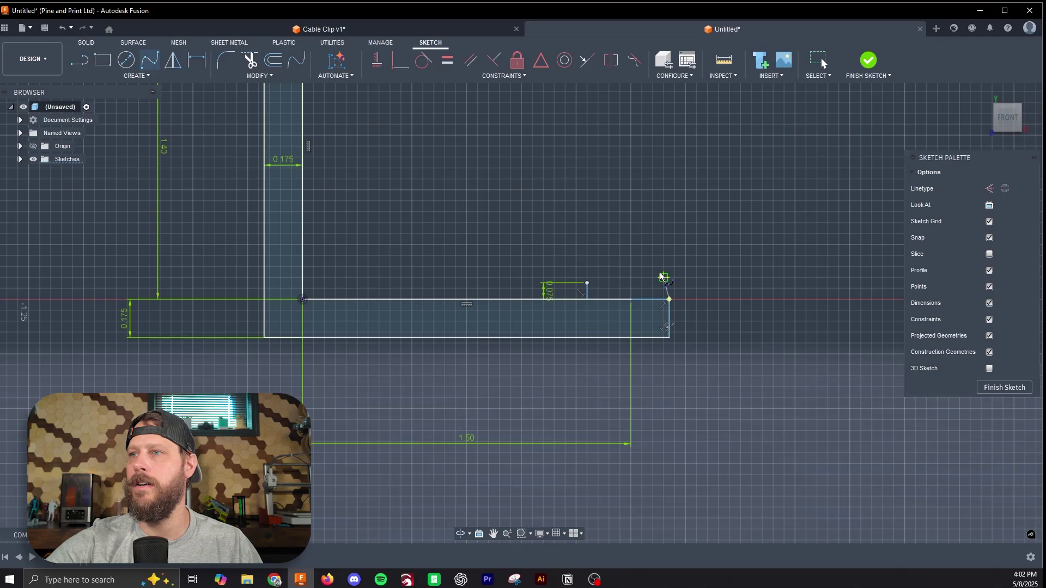
left_click(587, 283)
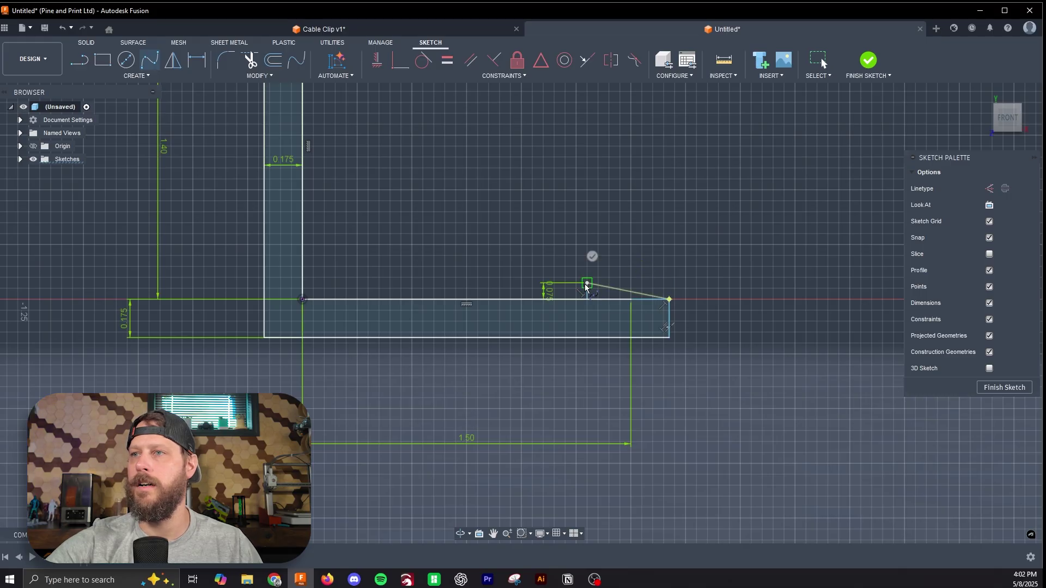
left_click(303, 299)
key("Escape")
key("Escape")
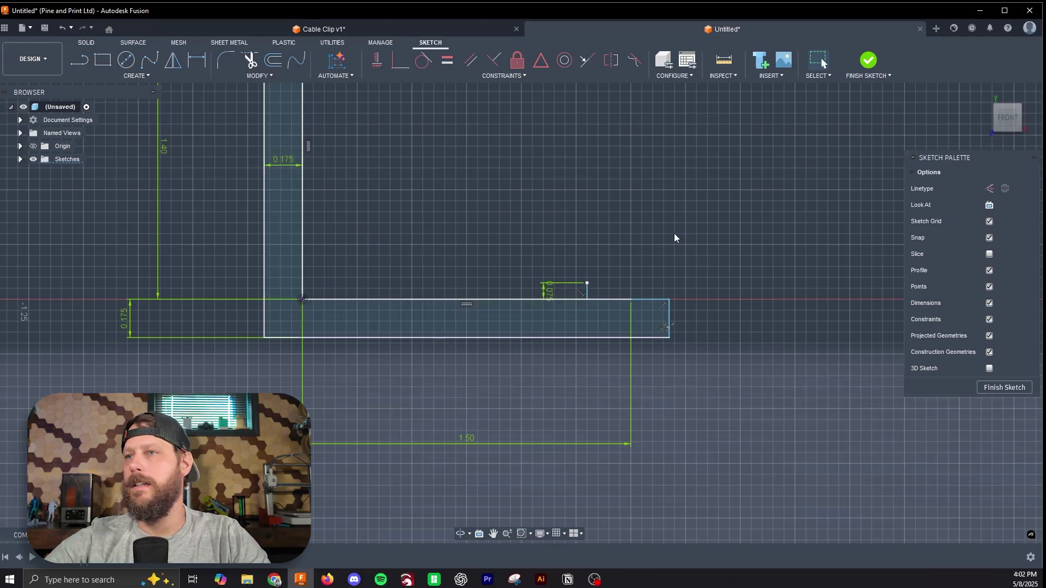
Dimension the short vertical line's distance from the bottom wall's right end as 0.25 in
key("d")
left_click(589, 294)
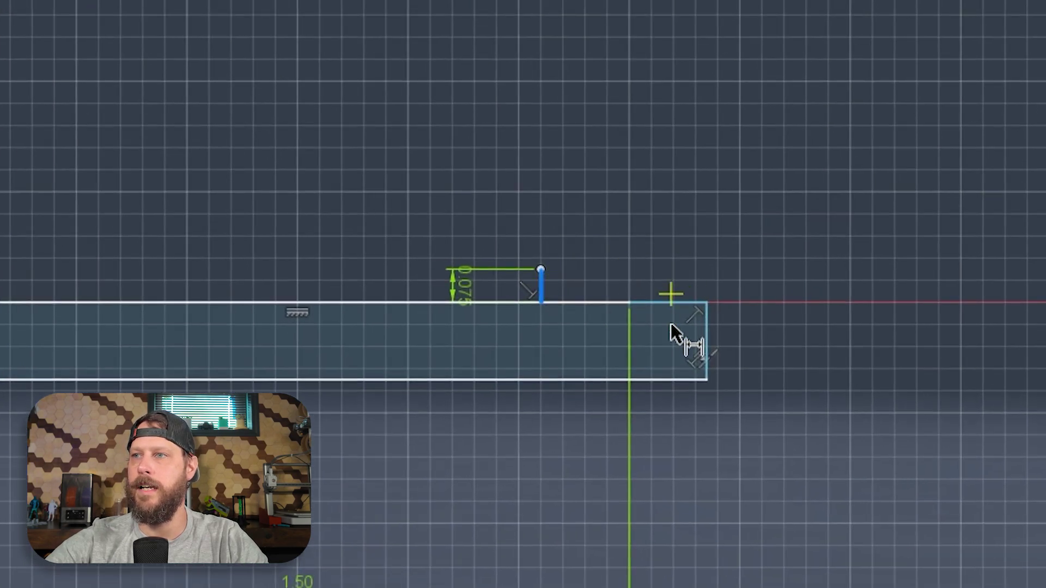
left_click(703, 338)
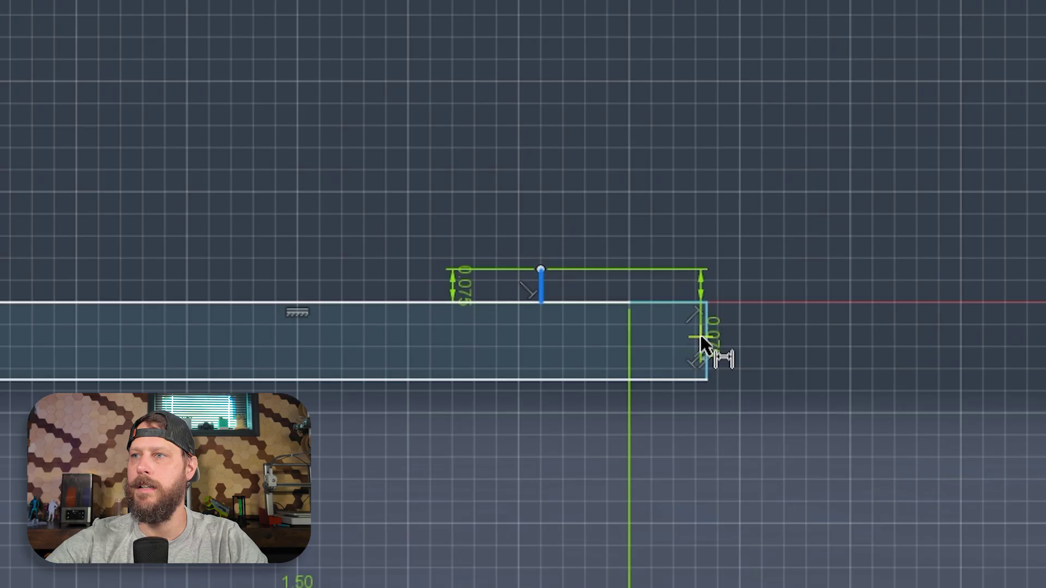
left_click(670, 143)
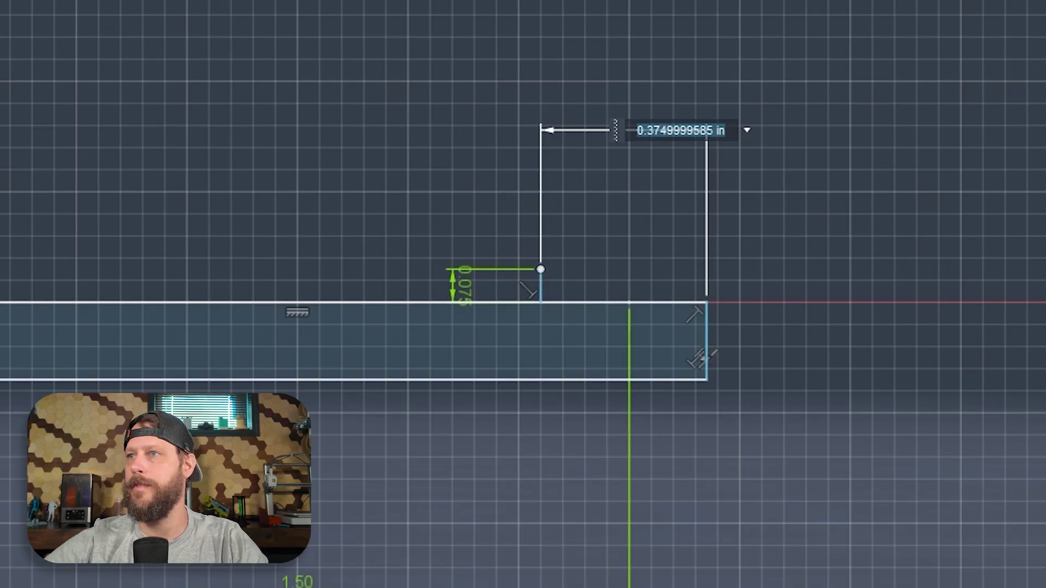
key("BackSpace")
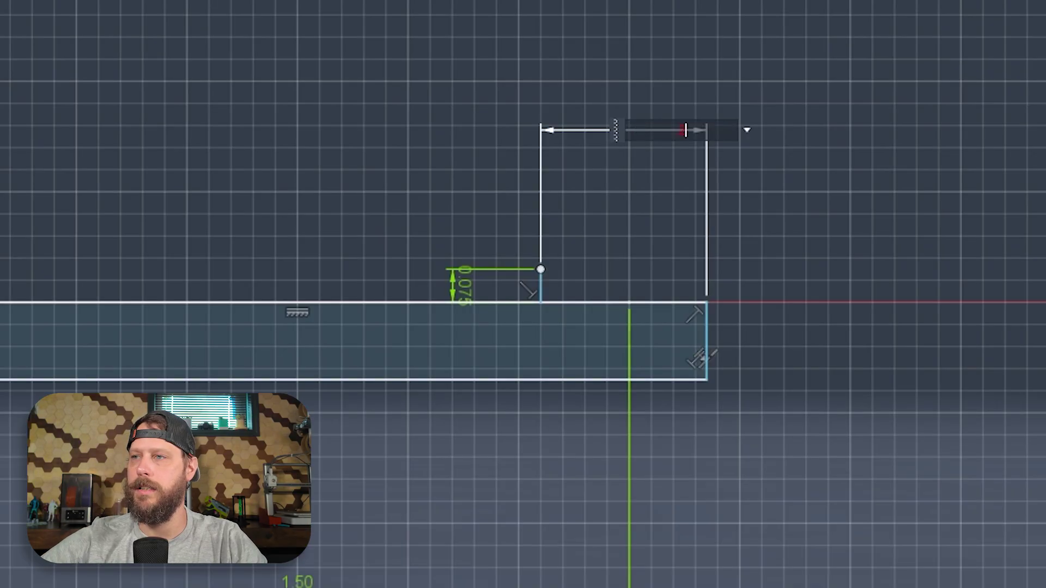
key("Return")
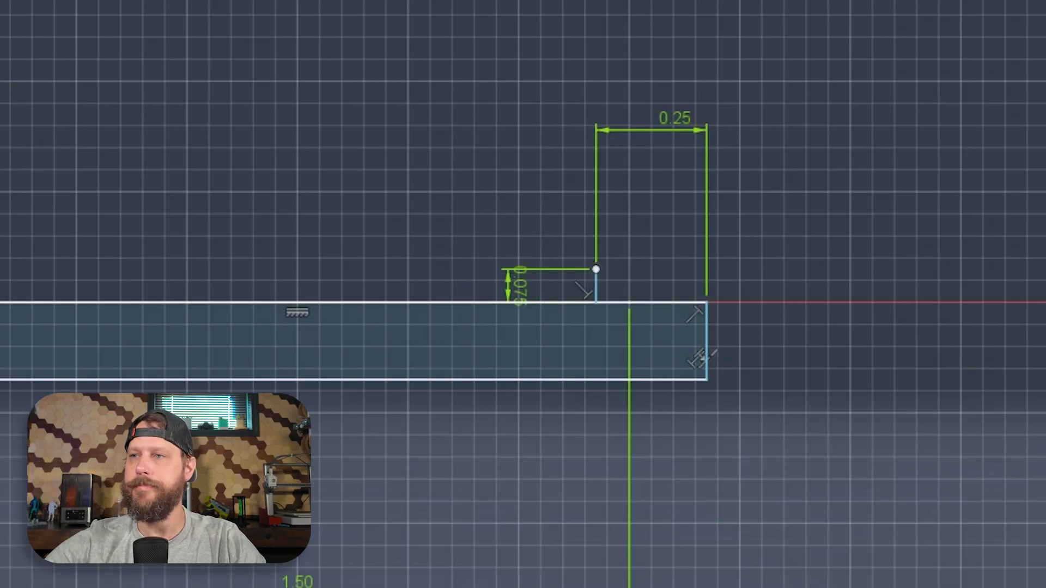
Set the short vertical line's height to 0.05 in
double_click(520, 288)
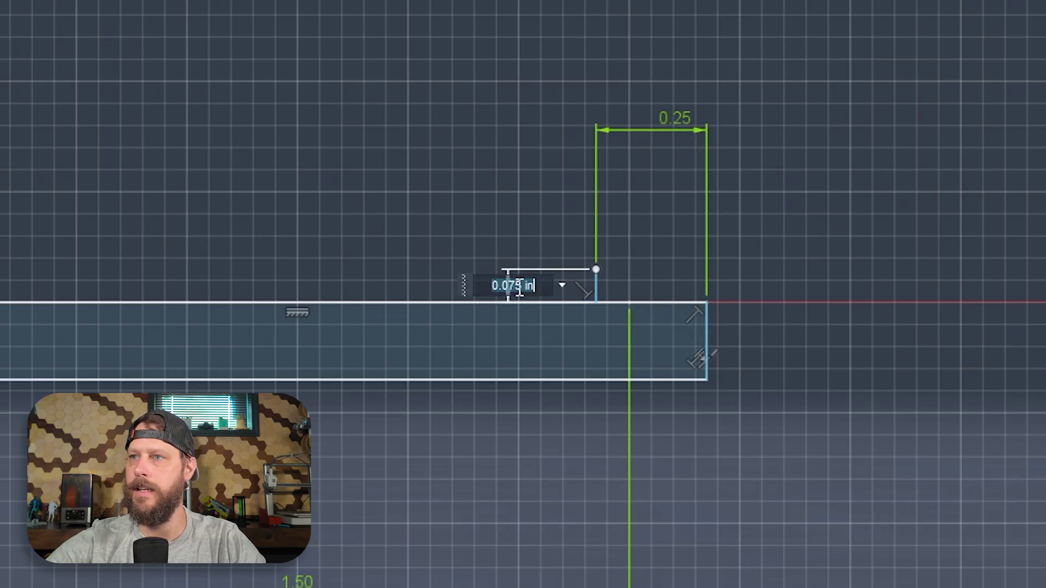
type(".05")
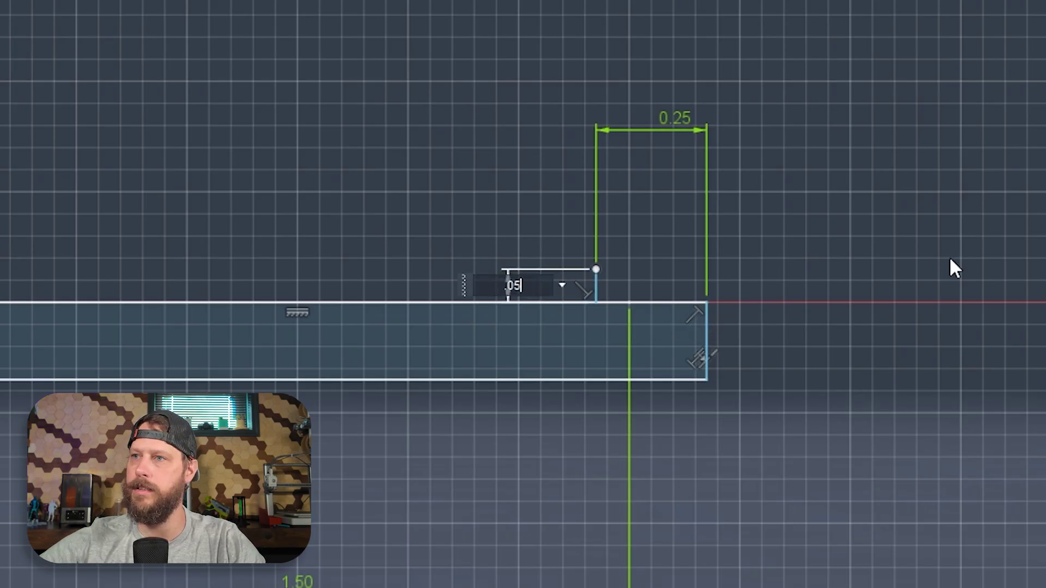
key("Return")
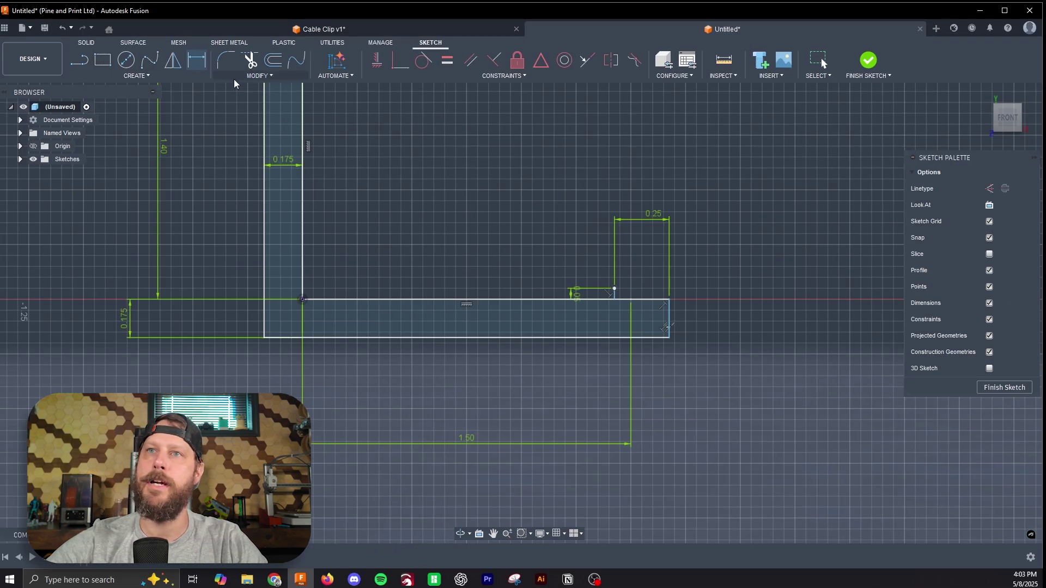
Draw a fit point spline from the bottom wall's upper-right corner through the short line's top end, back down to the wall's upper edge
left_click(152, 63)
left_click(669, 300)
left_click(615, 289)
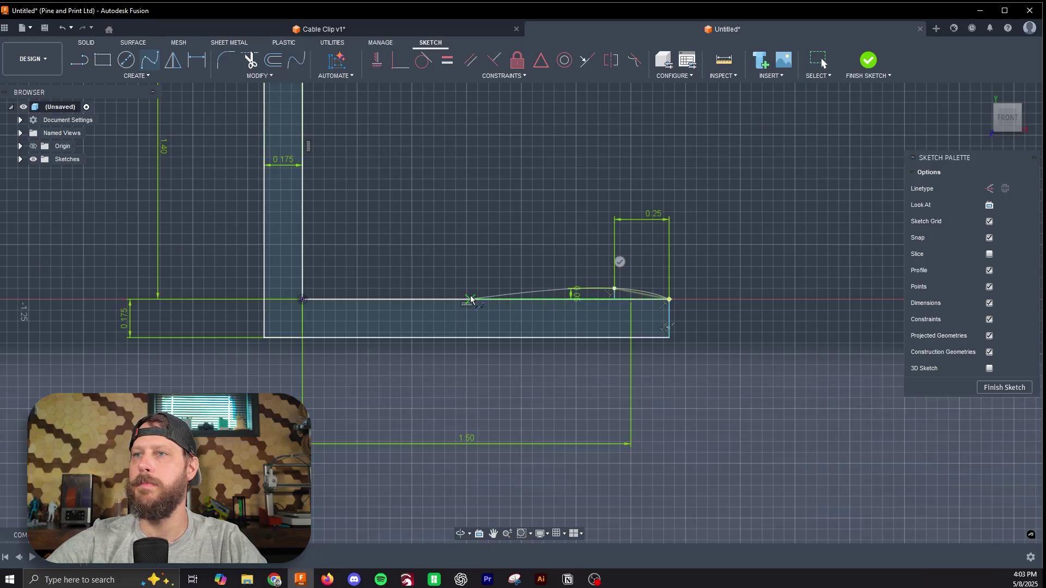
left_click(499, 299)
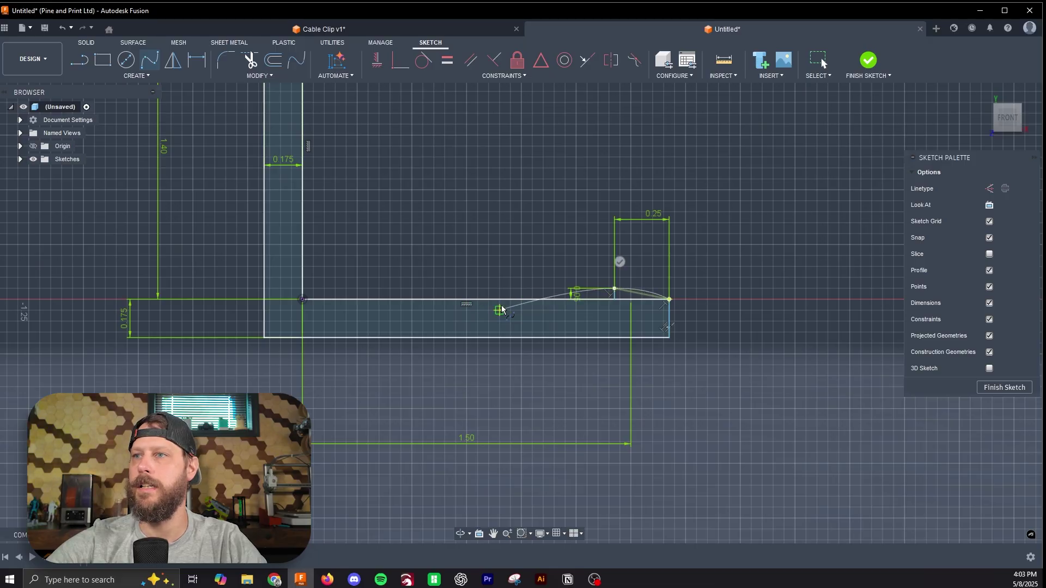
left_click(497, 275)
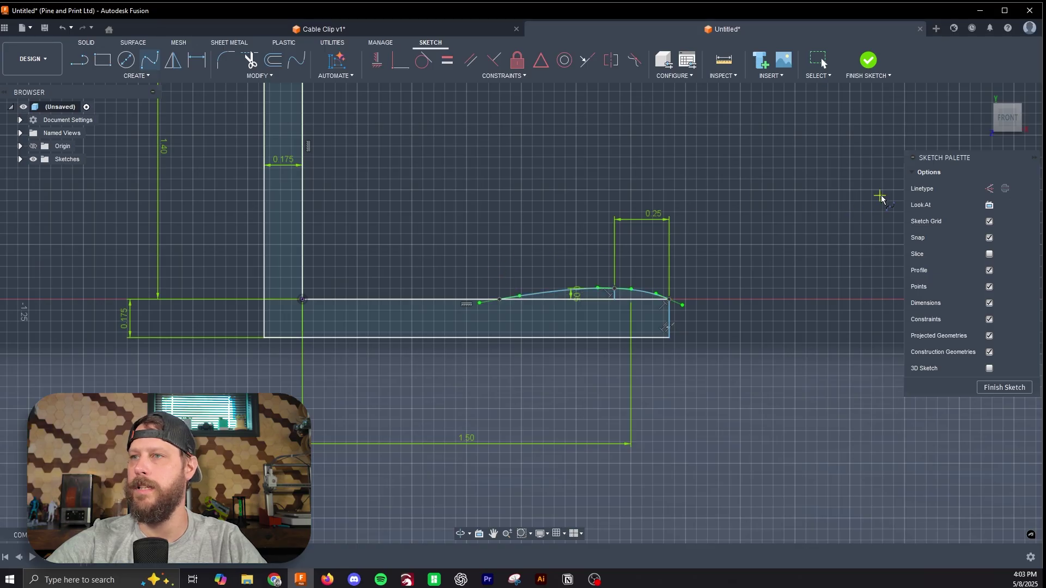
Trim the straight edge segments beneath the spline and the short vertical line to merge the bump into the bottom wall
left_click(251, 62)
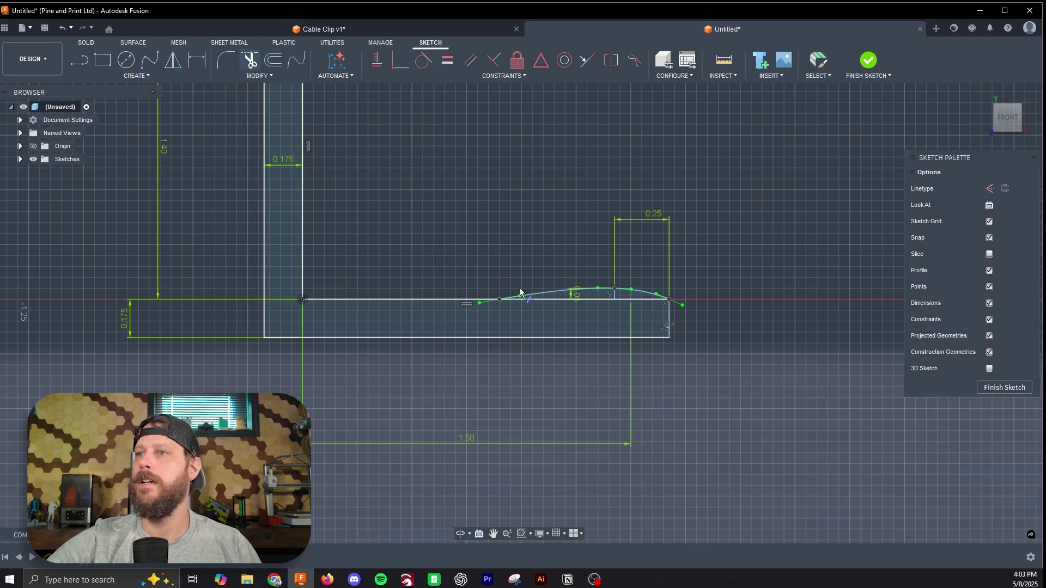
left_click(573, 299)
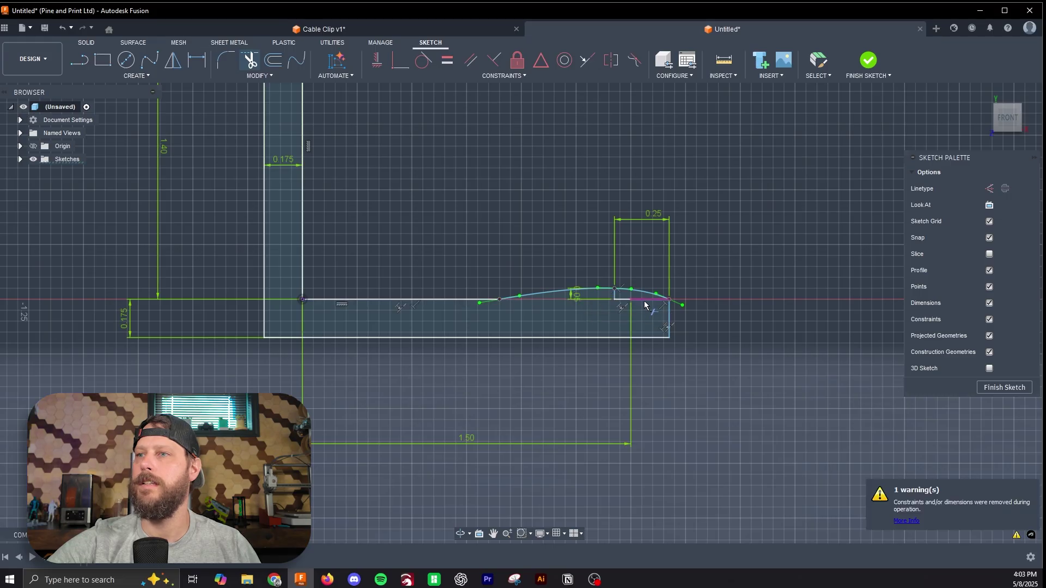
left_click(627, 299)
left_click(615, 295)
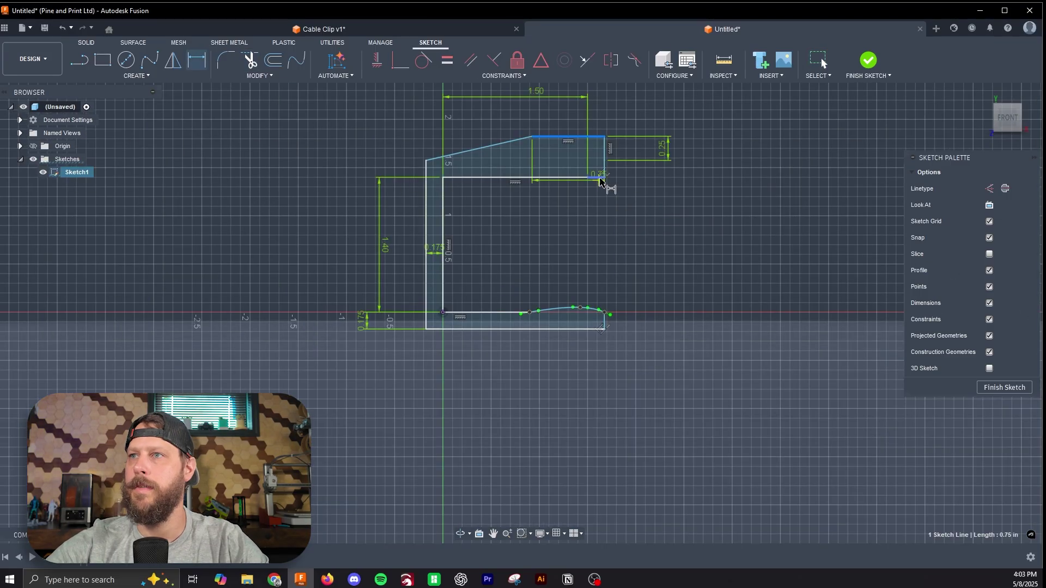
Dimension the profile's overall width, sloped edge, thick top end, inner top edge and the spline's horizontal span
left_click(436, 328)
left_click(491, 468)
left_click(479, 148)
left_click(569, 119)
left_click(443, 179)
left_click(605, 180)
left_click(600, 232)
left_click(529, 312)
left_click(604, 312)
left_click(602, 266)
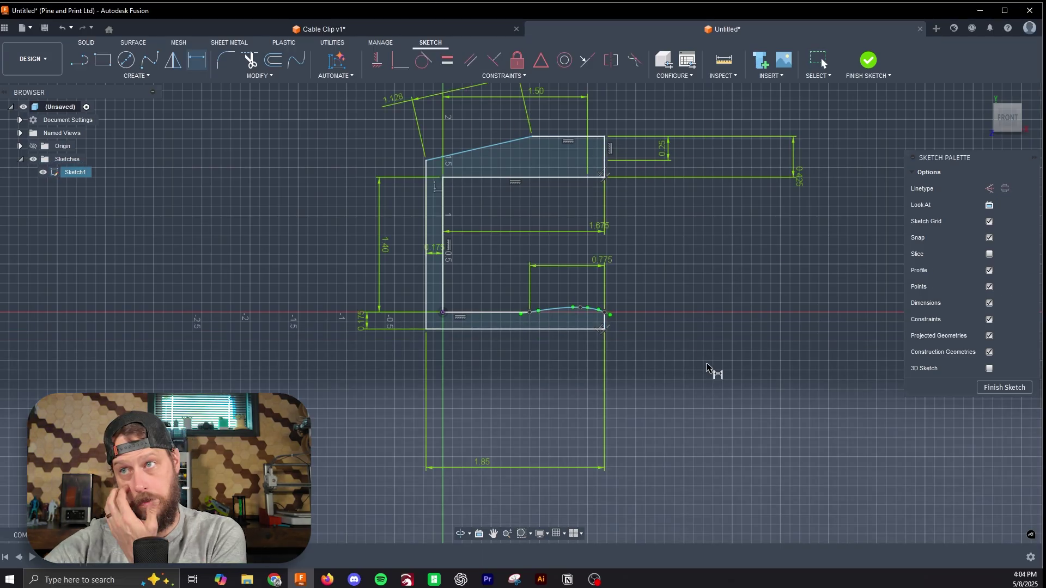
Dimension the angle between the sloped top edge and the inner top edge
left_click(520, 139)
left_click(501, 177)
key("Escape")
Try to dimension the spline bump, and dimension the bottom wall's thickness at its right end
scroll(574, 315, "up", 5)
left_click(595, 351)
key("Escape")
scroll(440, 301, "up", 3)
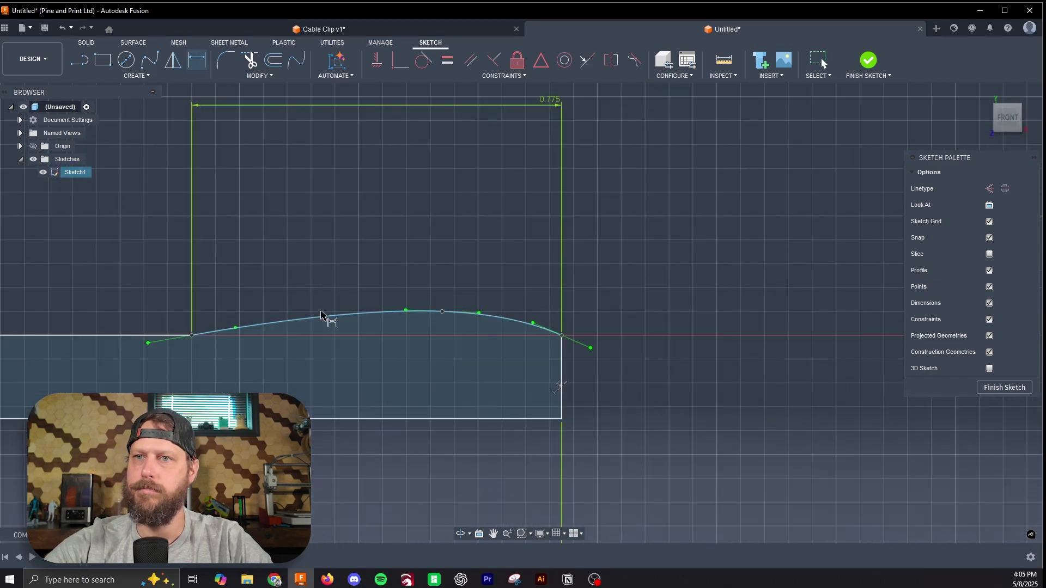
scroll(450, 418, "down", 2)
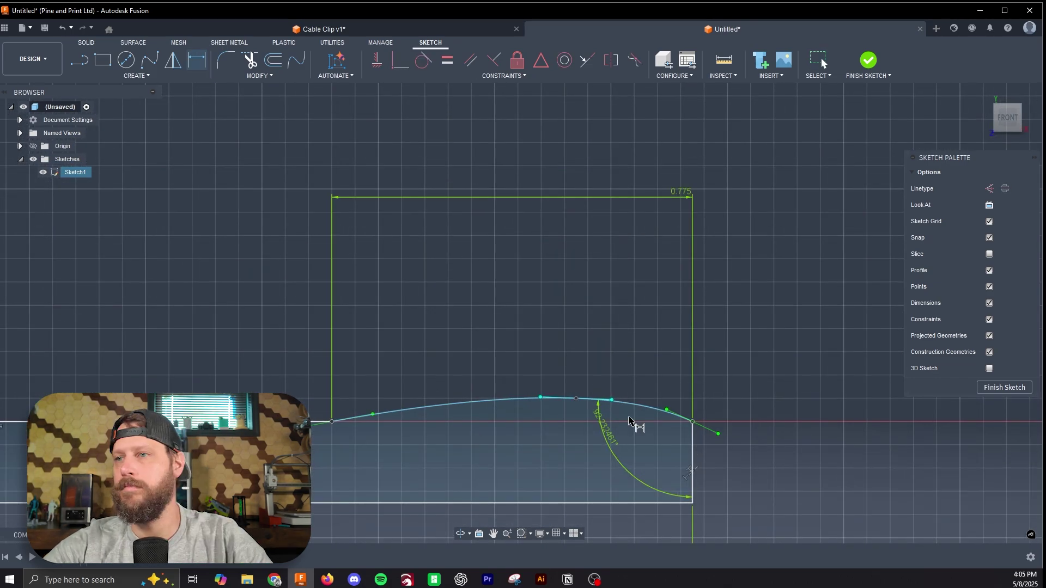
scroll(566, 532, "down", 5)
middle_click_drag(566, 531, 536, 373)
key("d")
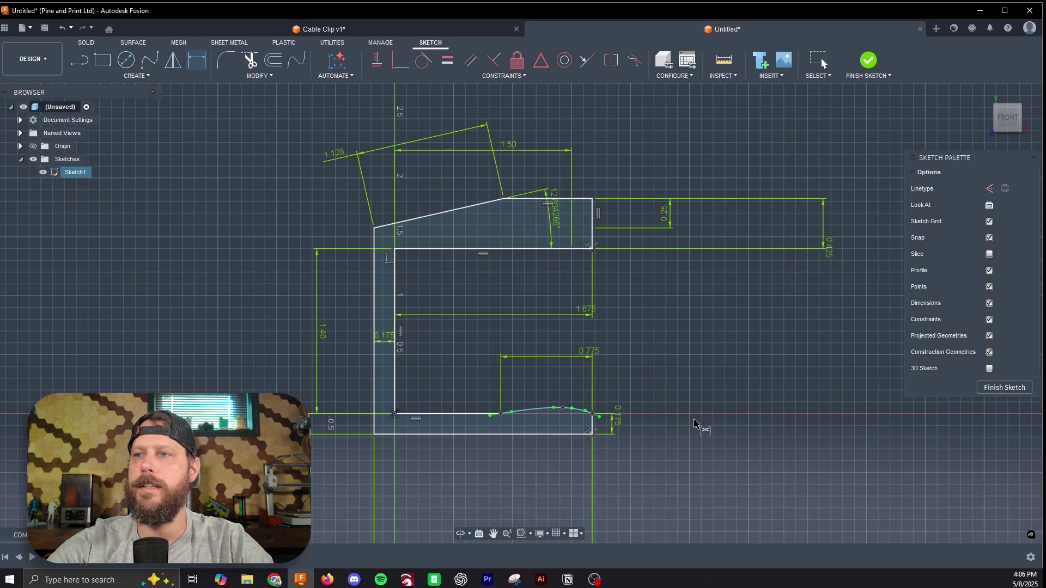
scroll(545, 421, "up", 5)
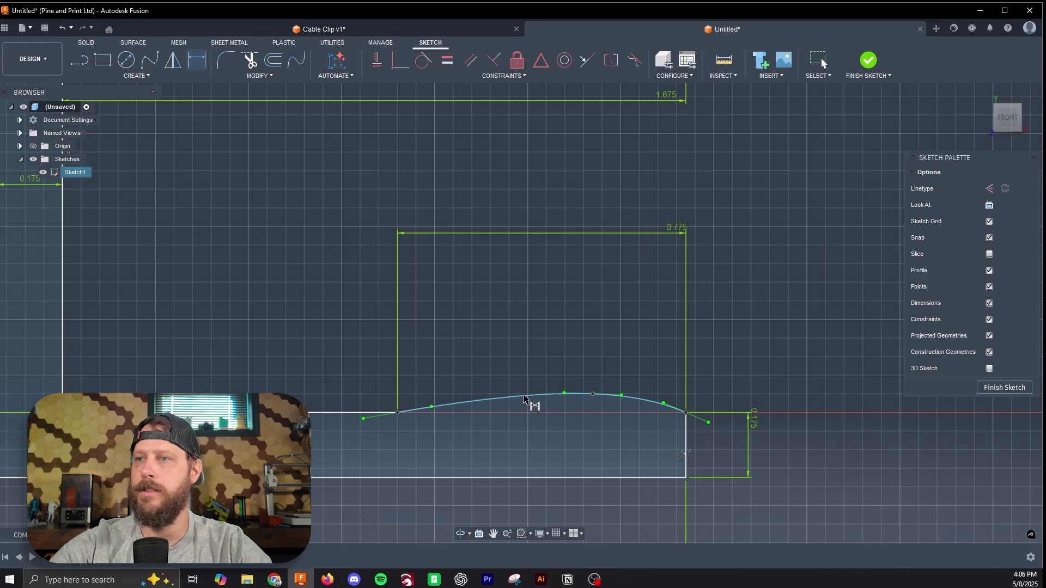
scroll(528, 403, "down", 2)
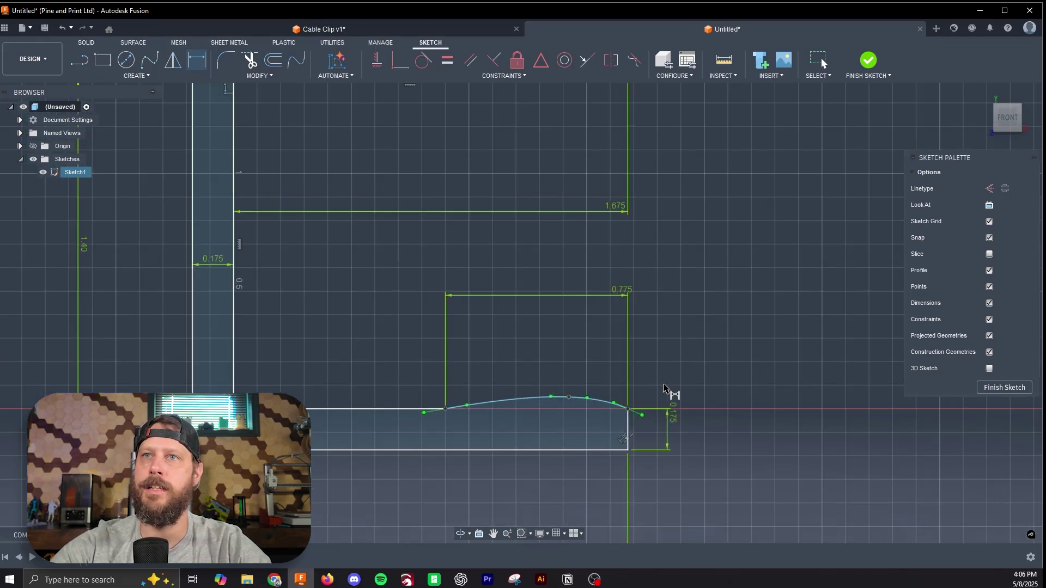
Run AutoConstrain on the sketch and accept Result 1 to fix the spline's remaining point
left_click(336, 60)
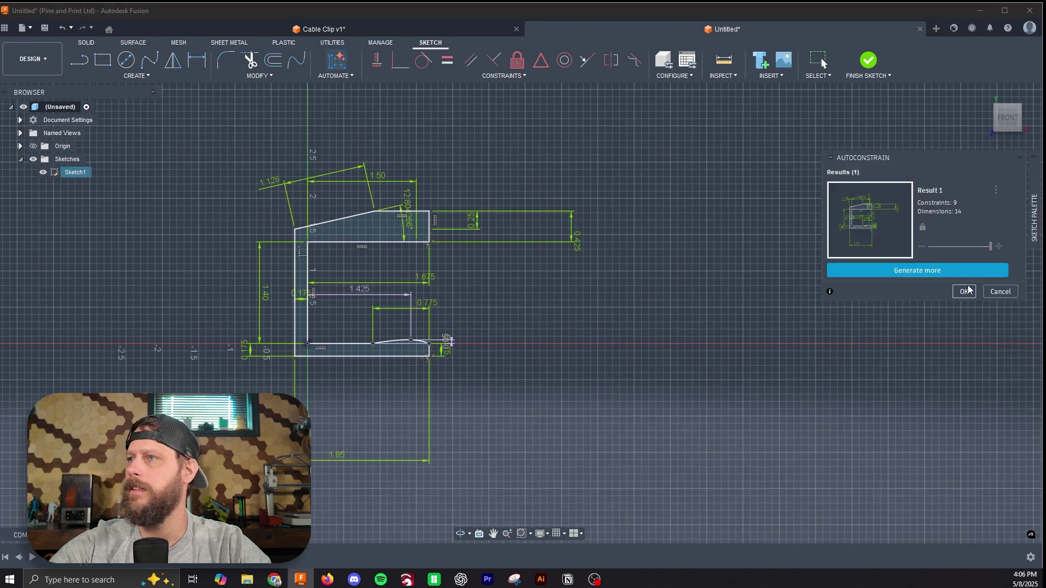
left_click(964, 289)
scroll(411, 361, "up", 10)
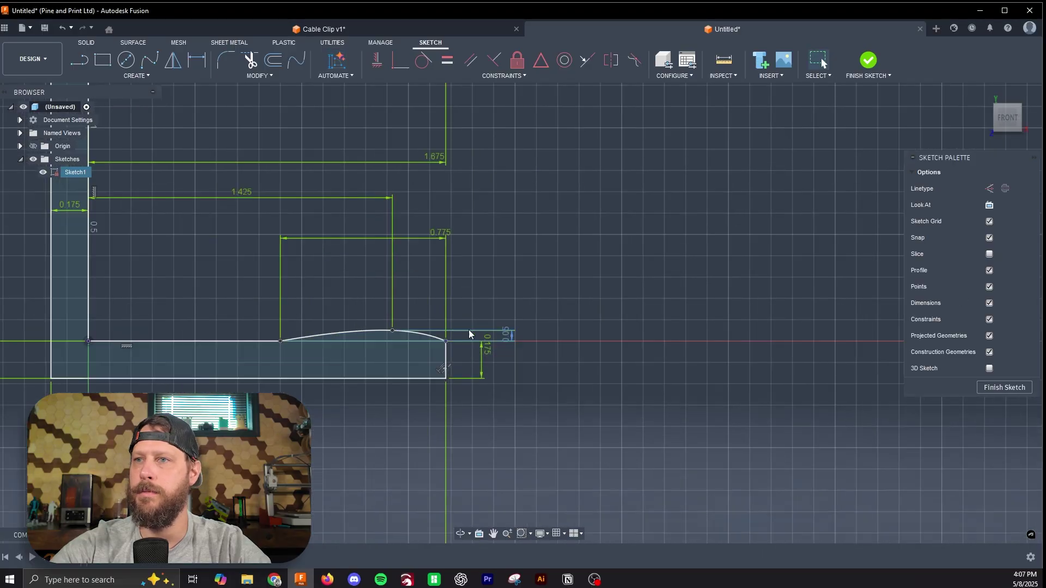
middle_click_drag(499, 375, 550, 388)
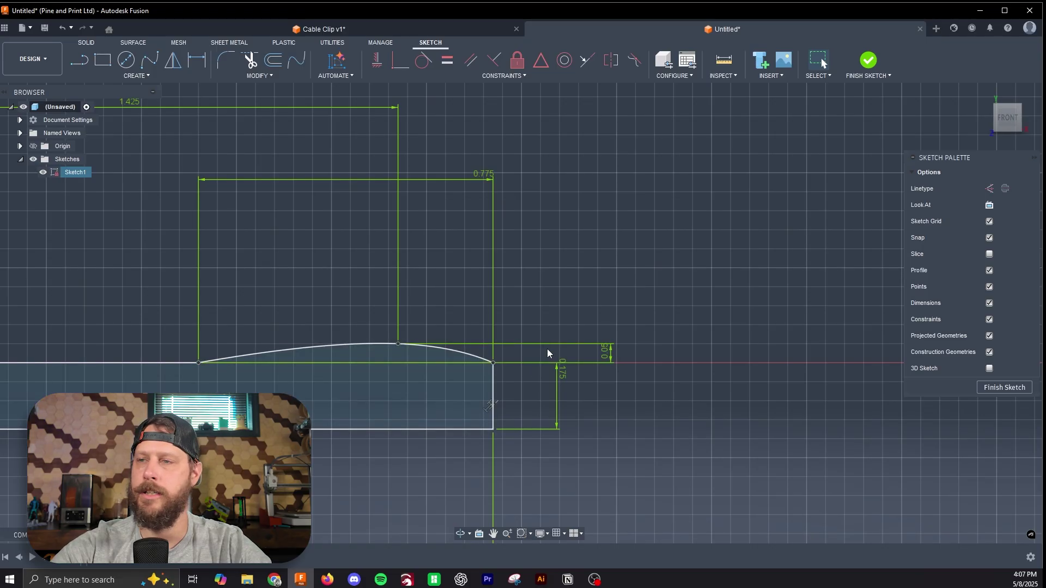
Finish the clip profile sketch and extrude the C-shaped profile 2 in as a new body
scroll(567, 343, "down", 1)
scroll(567, 342, "down", 6)
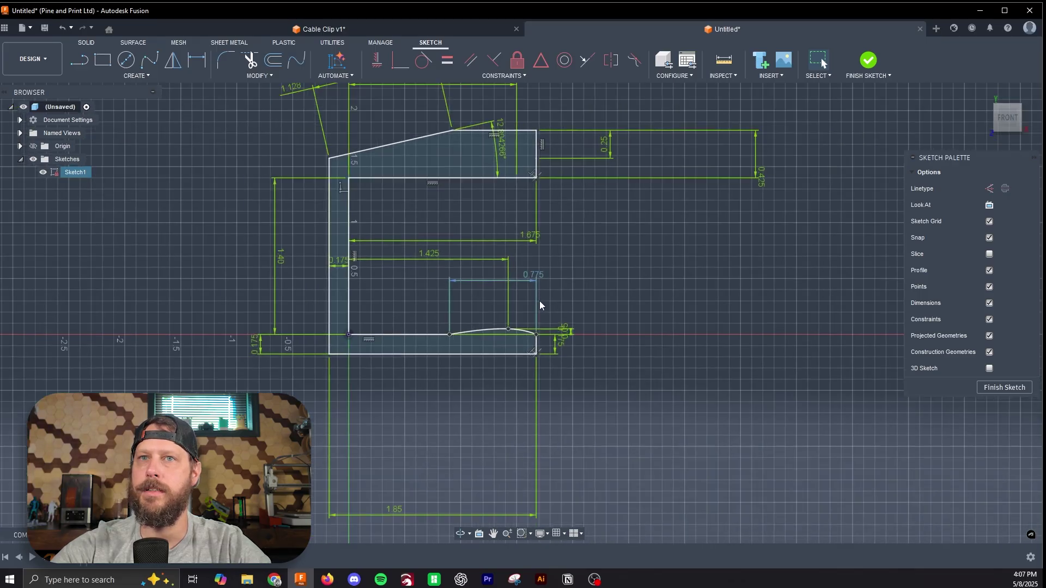
middle_click_drag(585, 272, 606, 350)
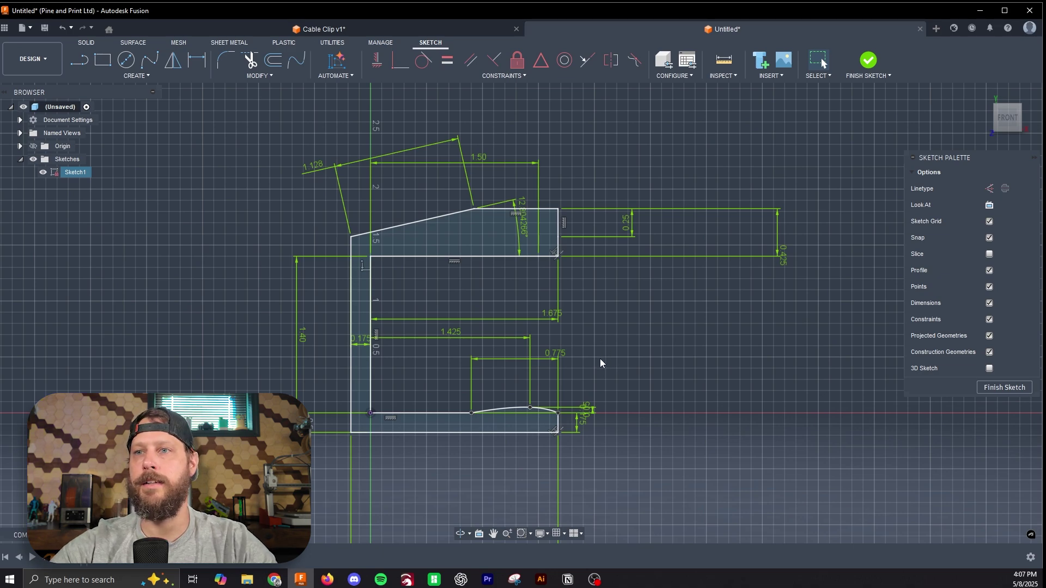
left_click(460, 253)
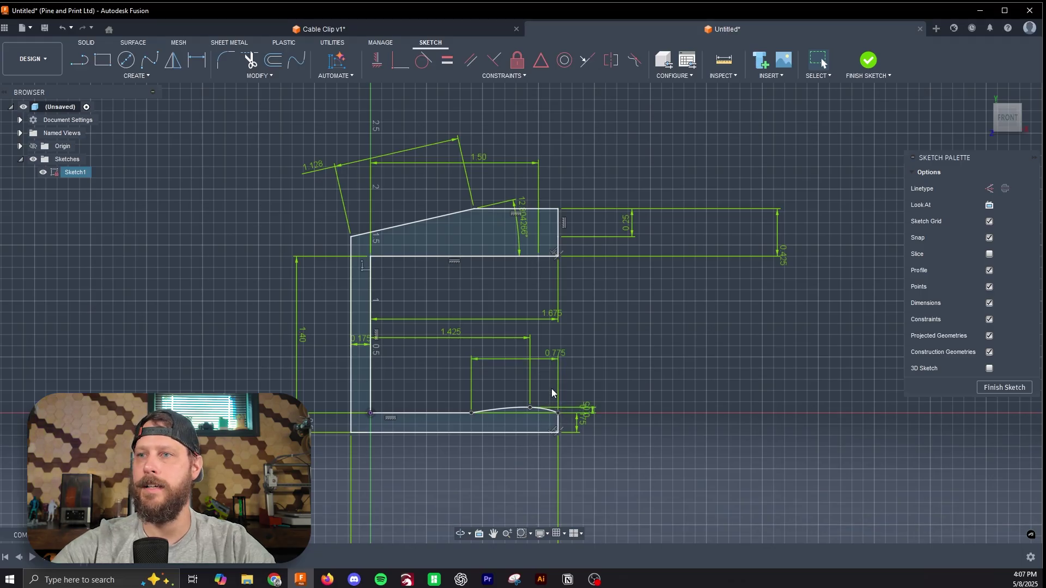
left_click(1011, 387)
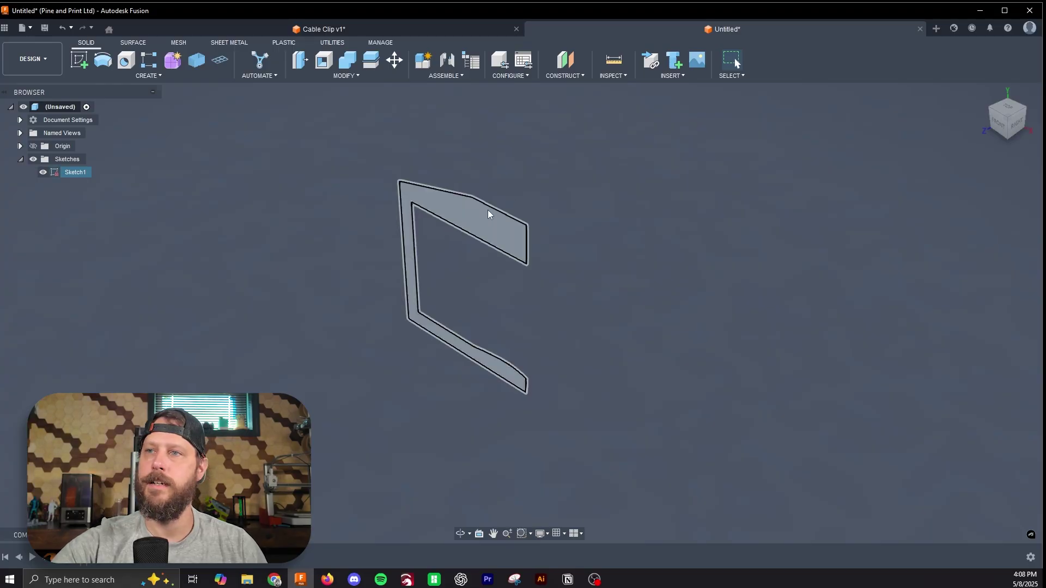
key("e")
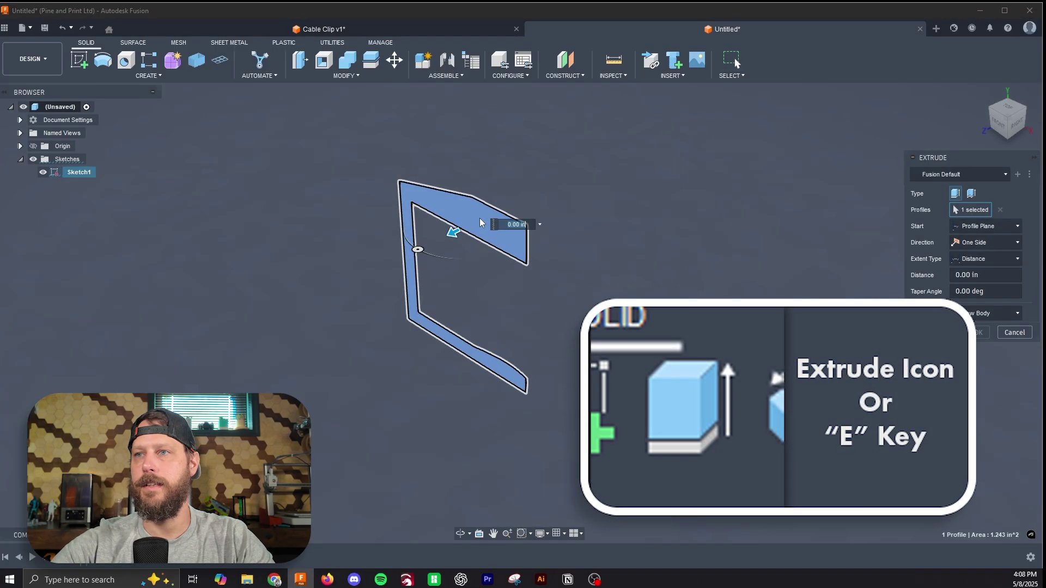
type("2")
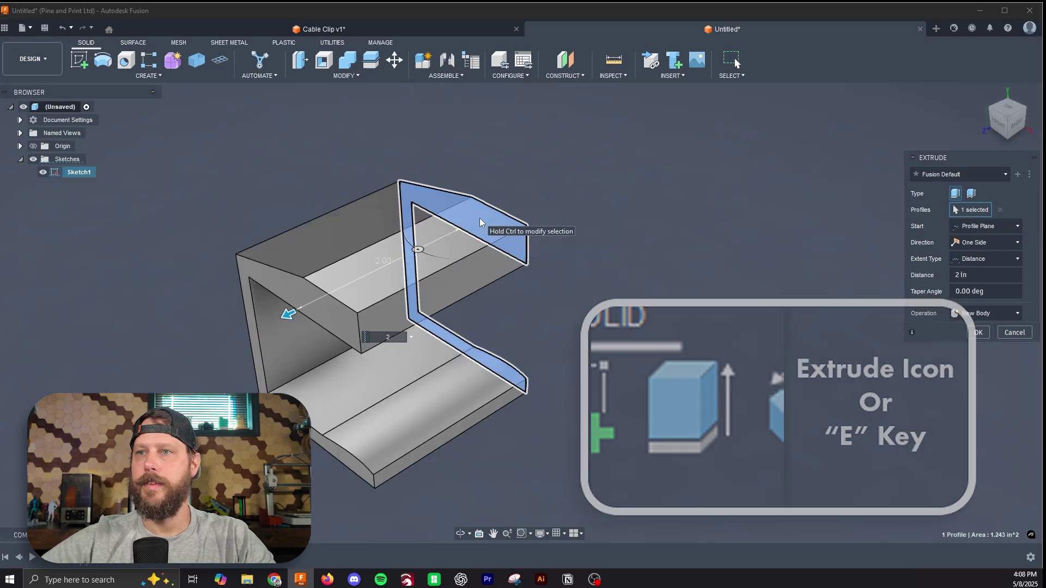
key("Return")
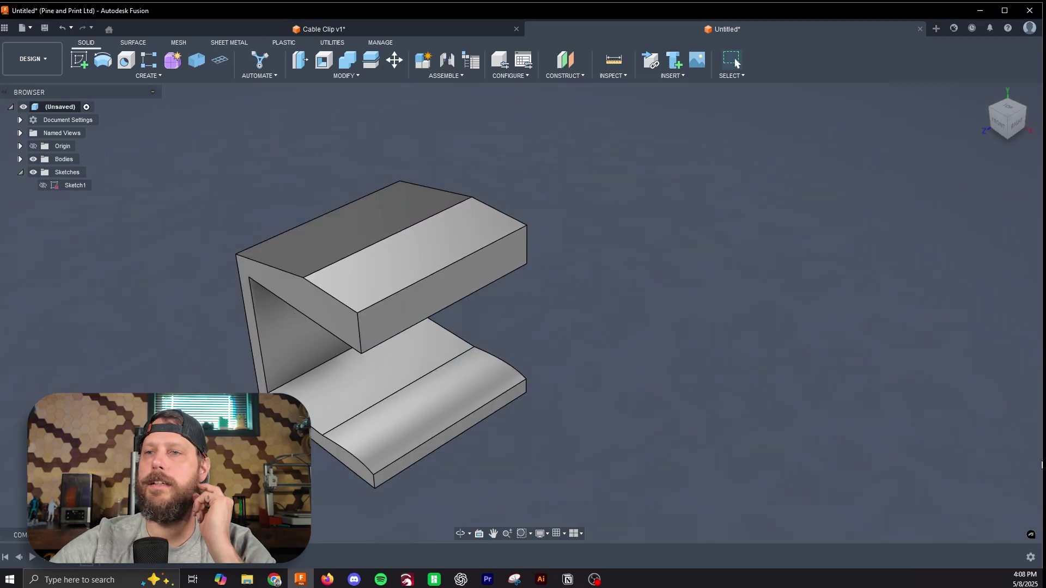
Create a new sketch on the vertical end face of the clip's thick upper arm
left_click_drag(1005, 117, 1009, 127)
left_click(1005, 122)
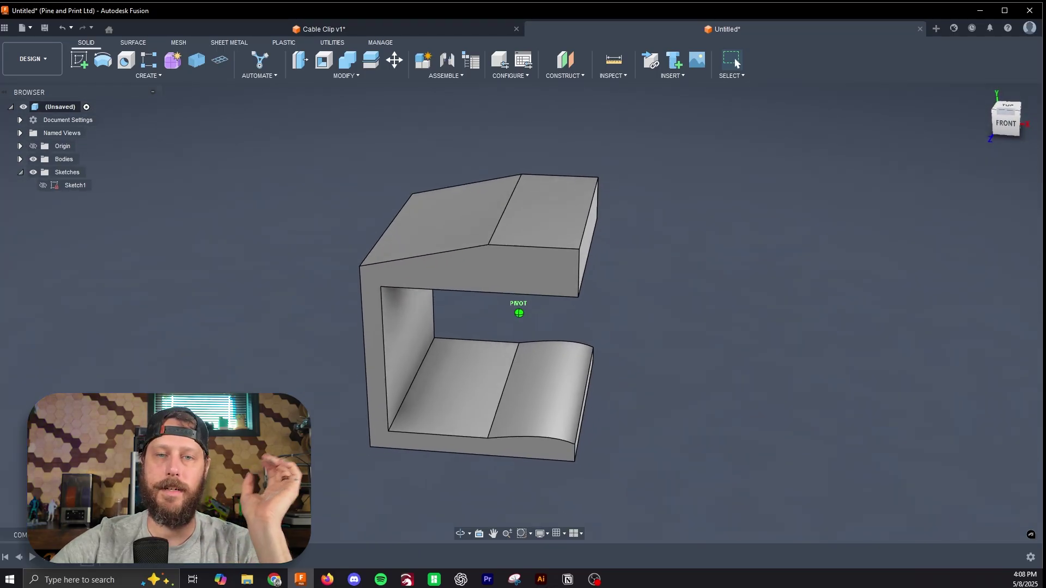
mouse_move(518, 313)
middle_mouse_down("shift")
mouse_move(505, 339)
mouse_move(518, 318)
mouse_move(518, 343)
mouse_move(517, 315)
middle_mouse_up("shift")
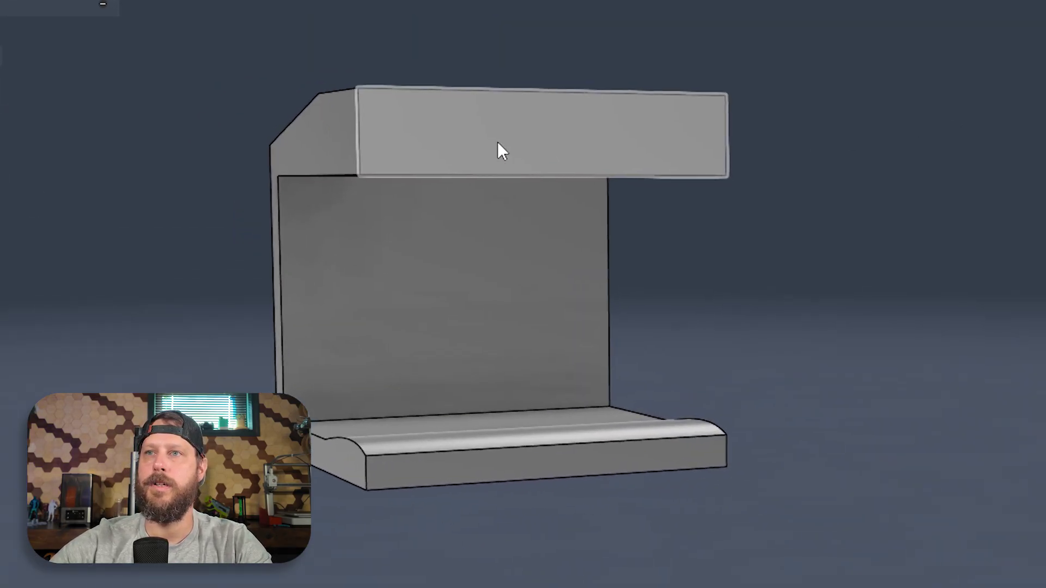
left_click(385, 159)
right_click(505, 140)
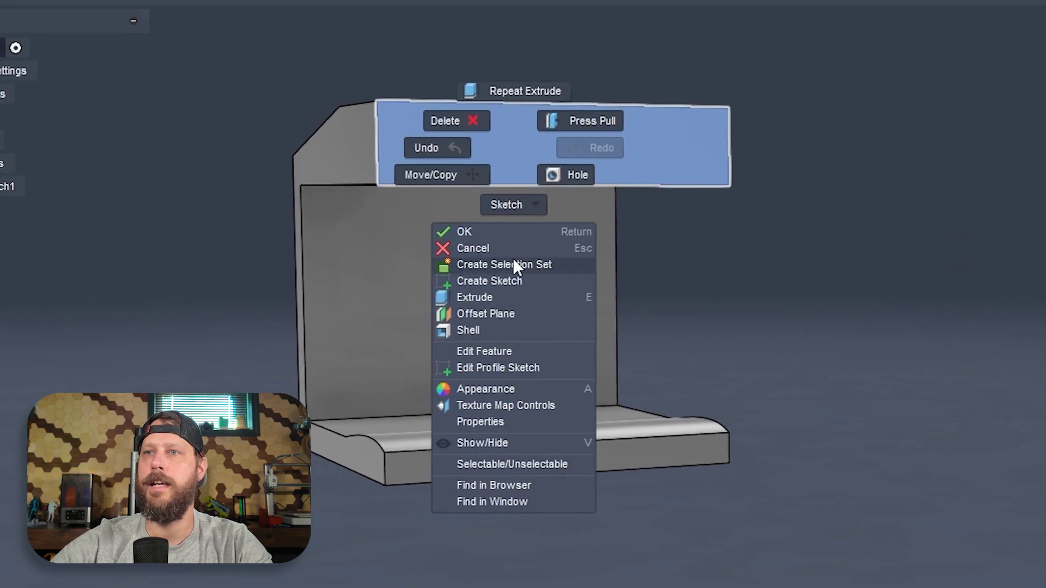
left_click(515, 277)
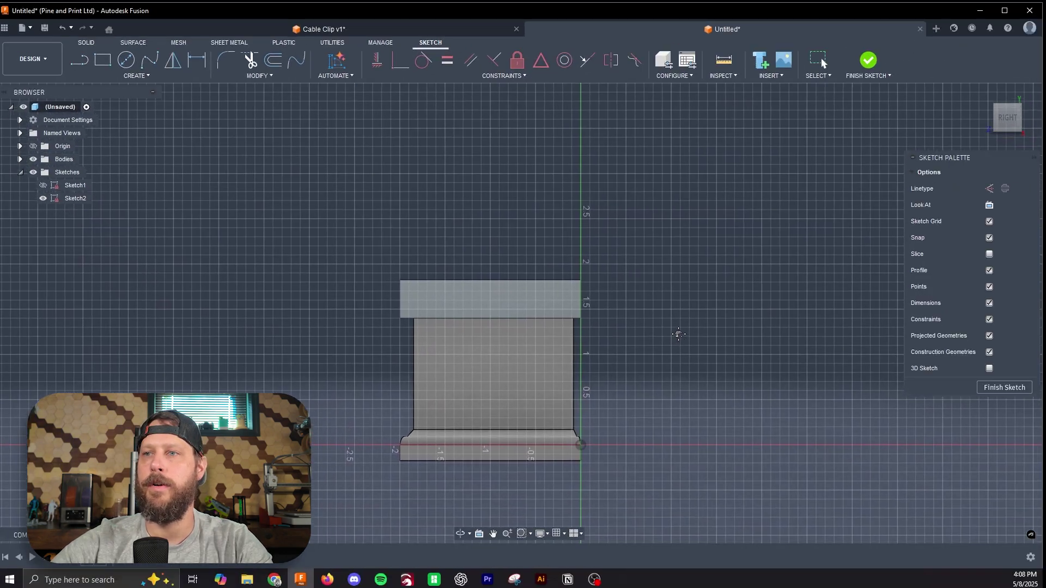
Draw a 0.21 in diameter circle near the left end of the upper arm's end face
scroll(613, 296, "up", 2)
scroll(430, 285, "up", 3)
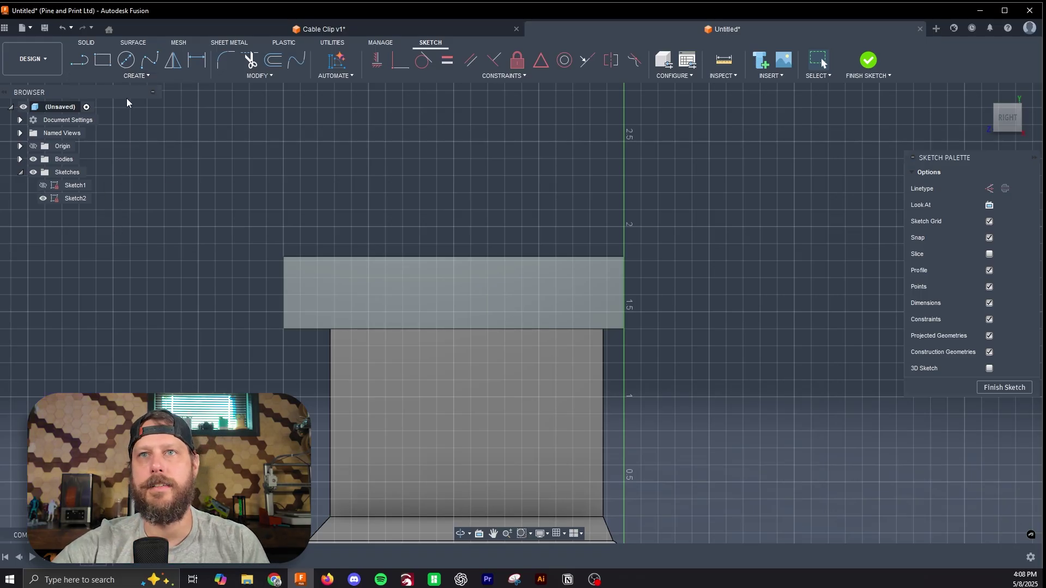
left_click(125, 58)
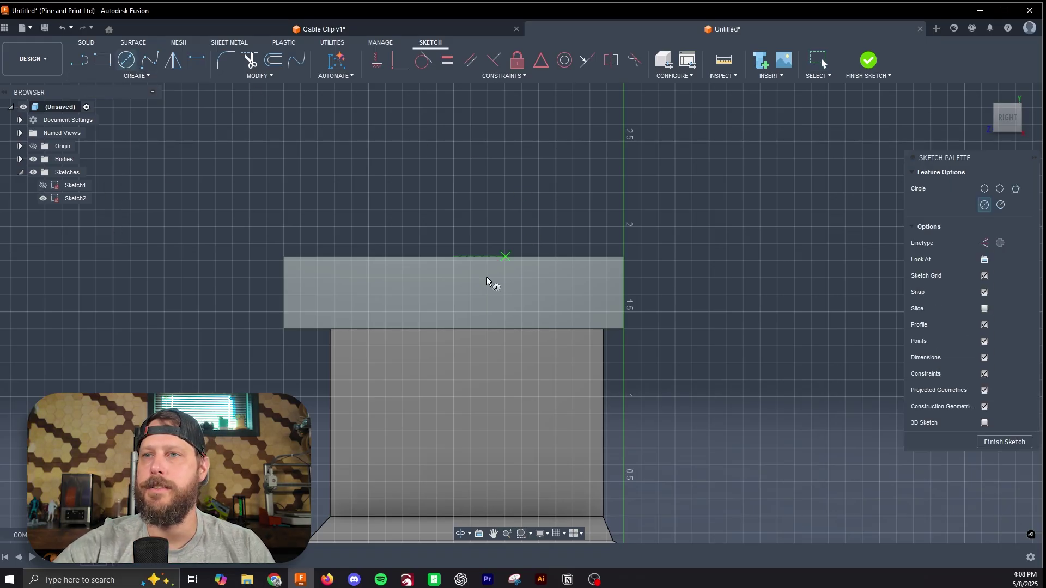
left_click(318, 277)
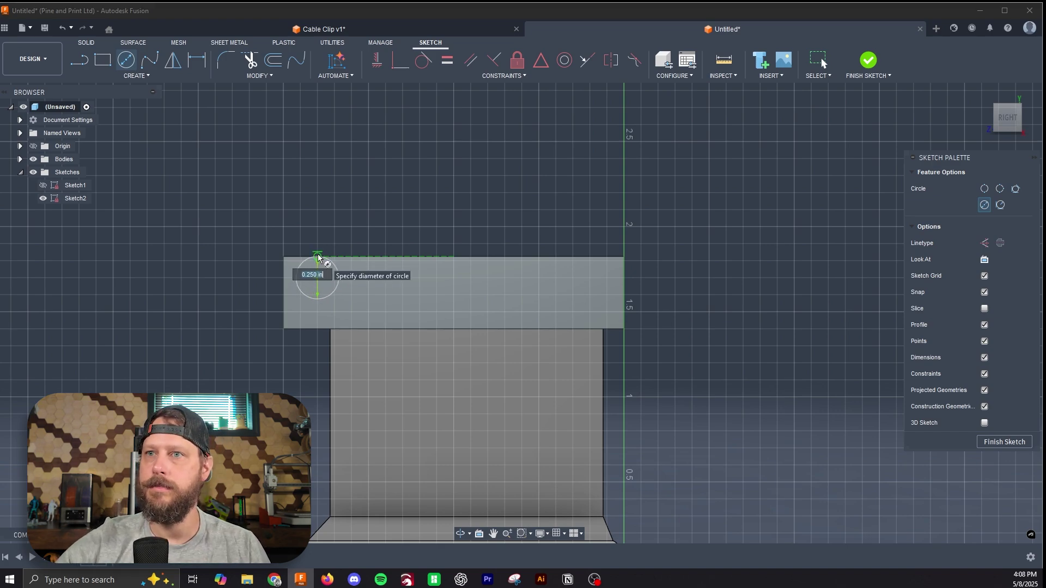
type(".2")
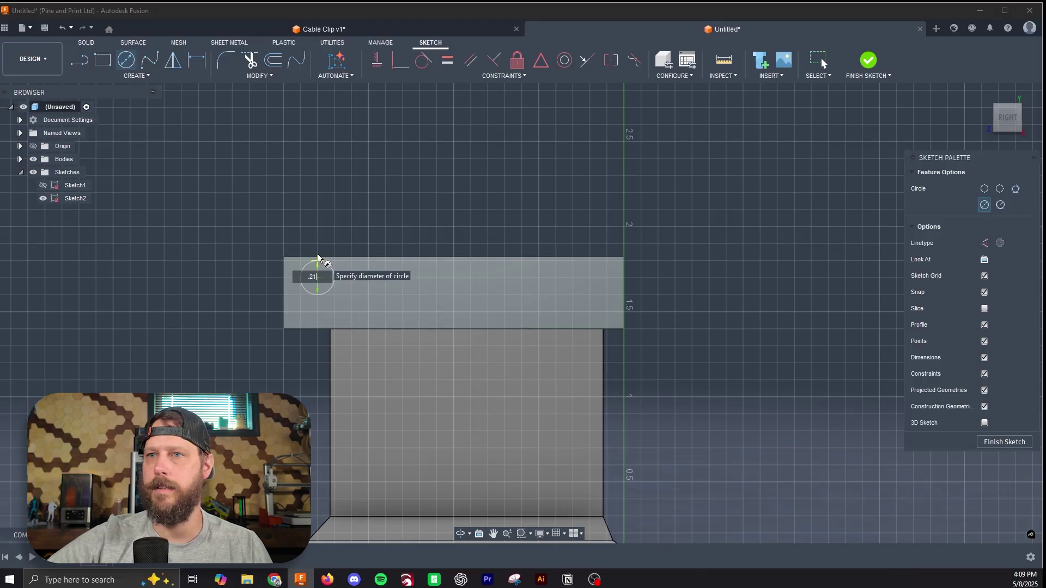
type("1")
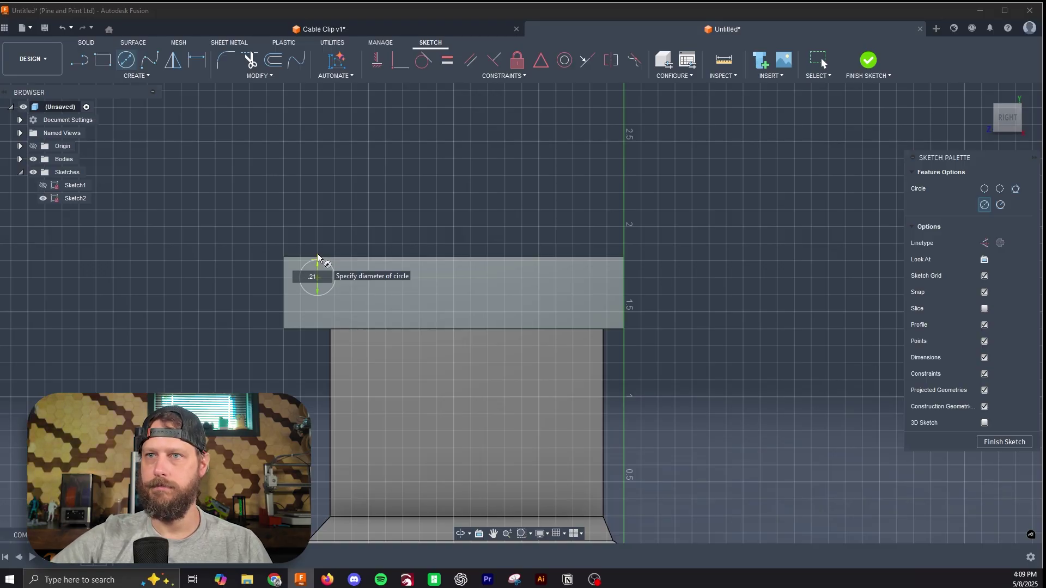
key("Return")
key("Escape")
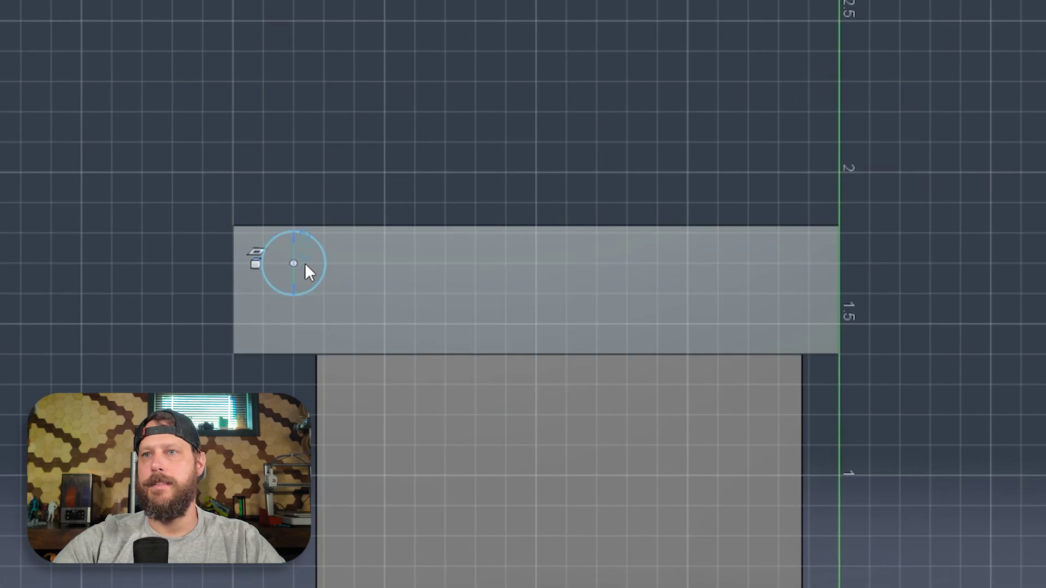
Dimension the circle's center 0.25 in horizontally from the left edge of the face
left_click(248, 264)
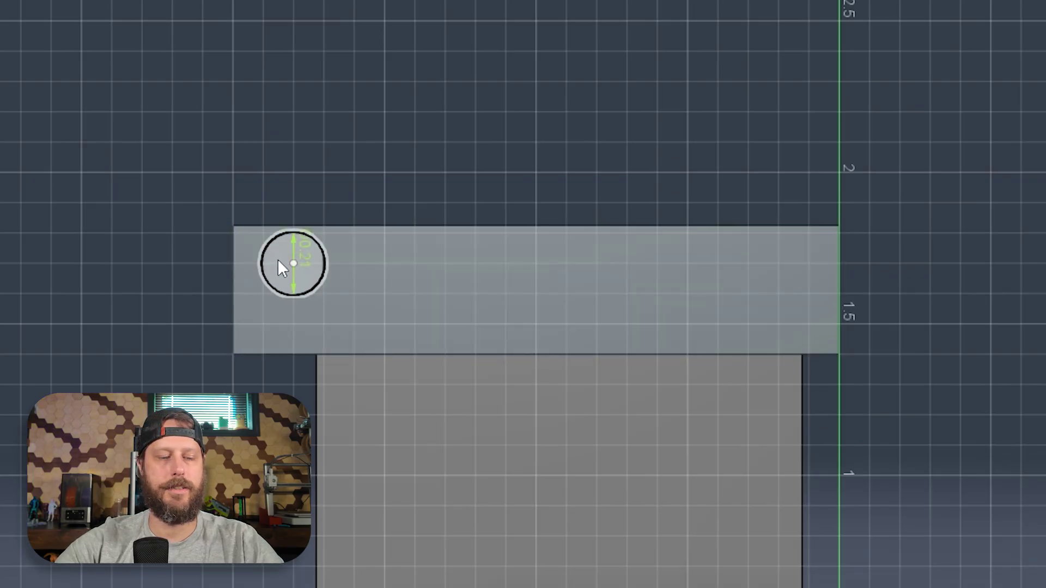
left_click(289, 257)
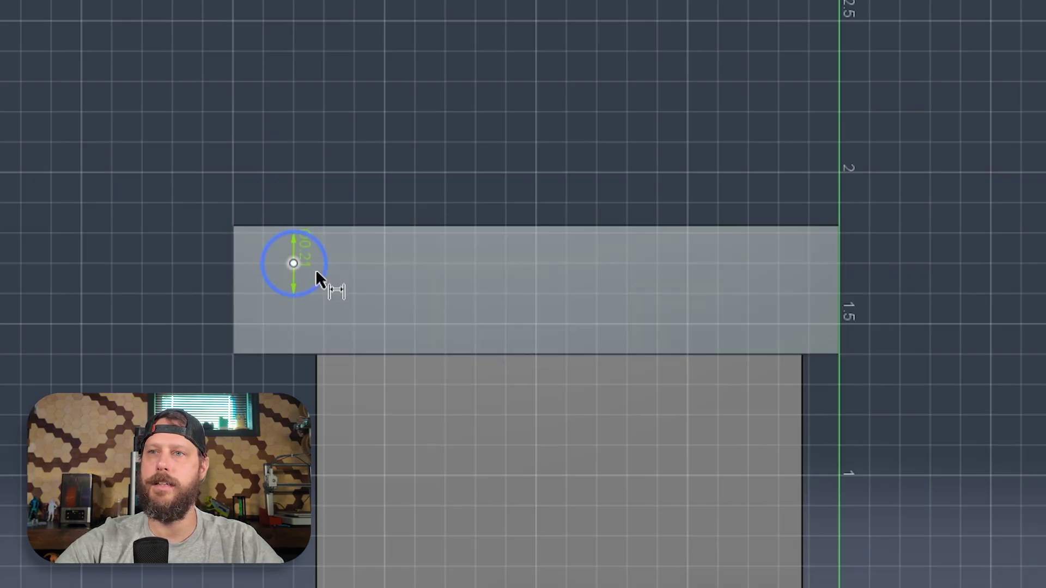
left_click(231, 265)
left_click(269, 84)
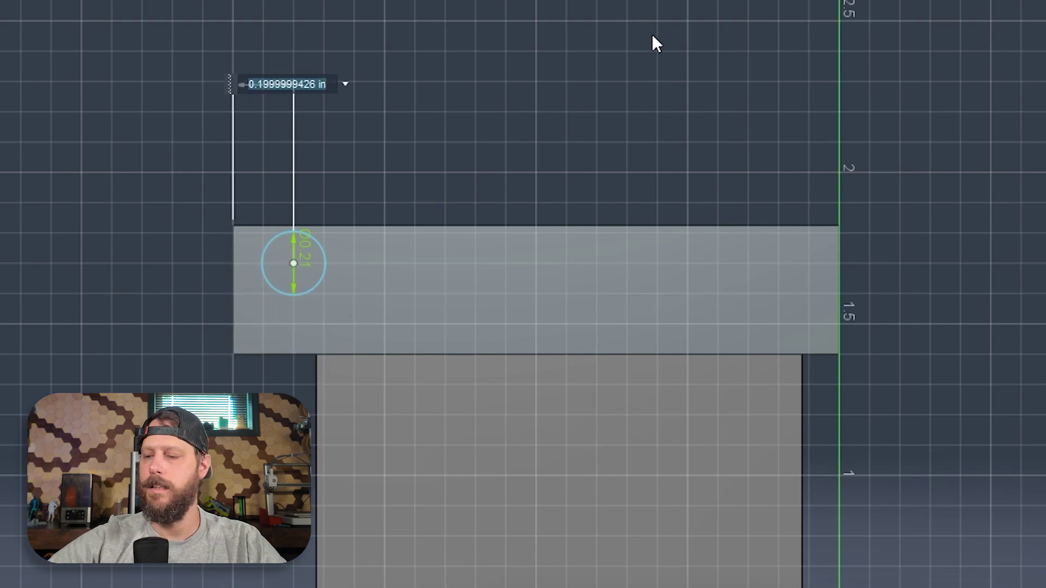
type(".25")
key("Return")
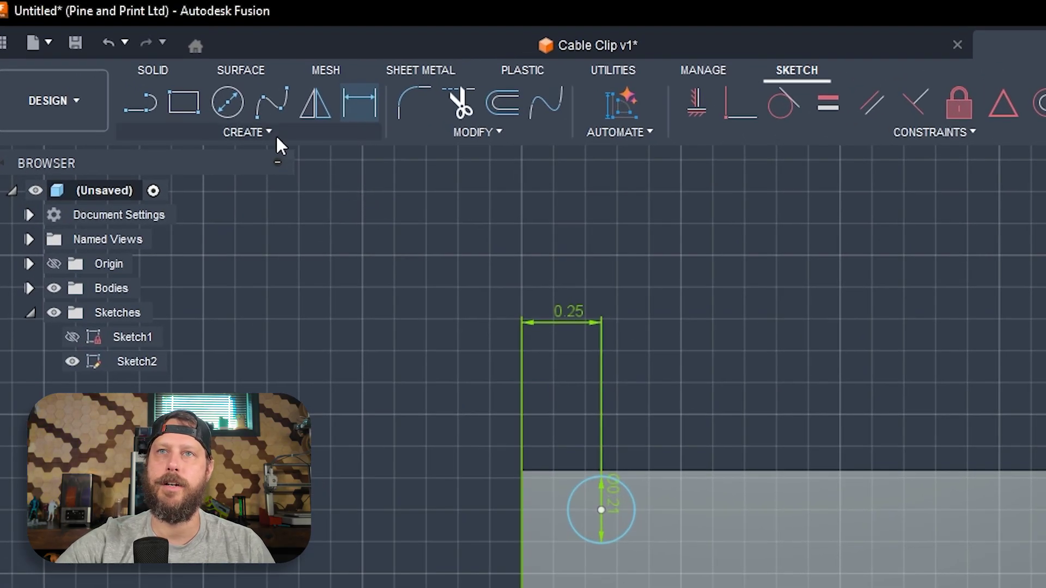
Create a rectangular pattern of the circle along the face with quantity 5 over a 1.50 in extent
left_click(151, 77)
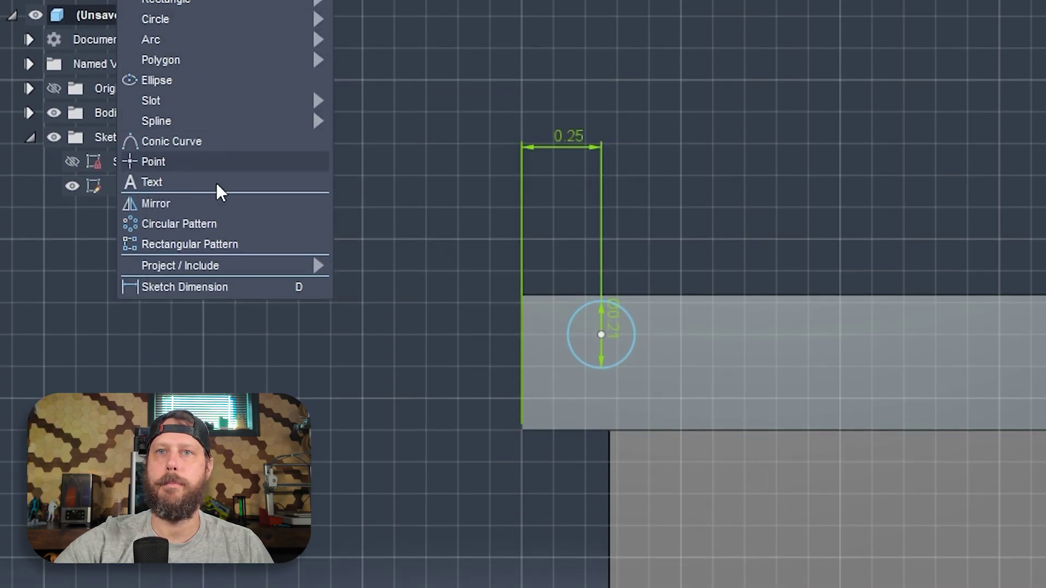
key("Escape")
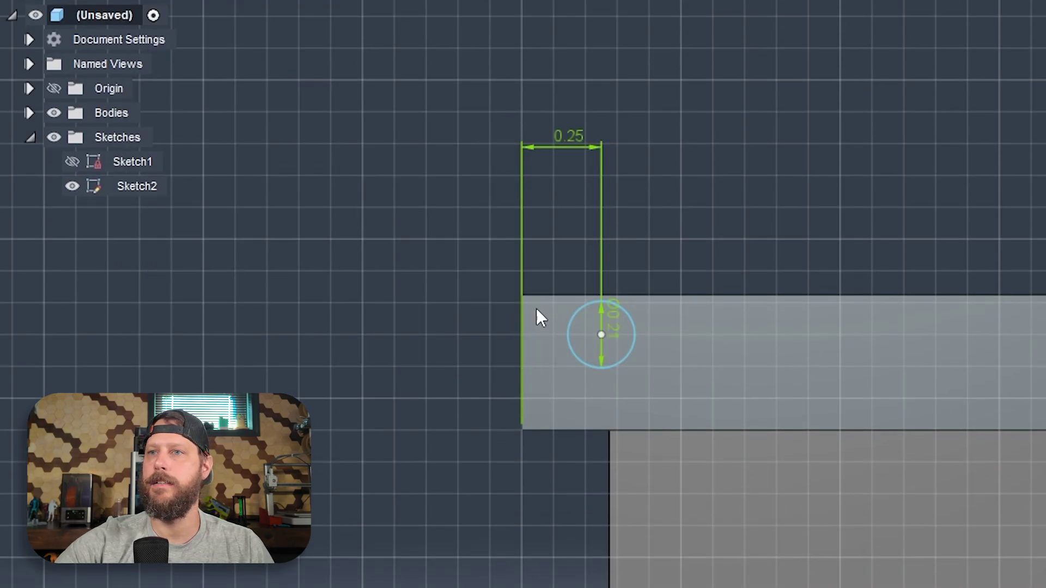
left_click(635, 337)
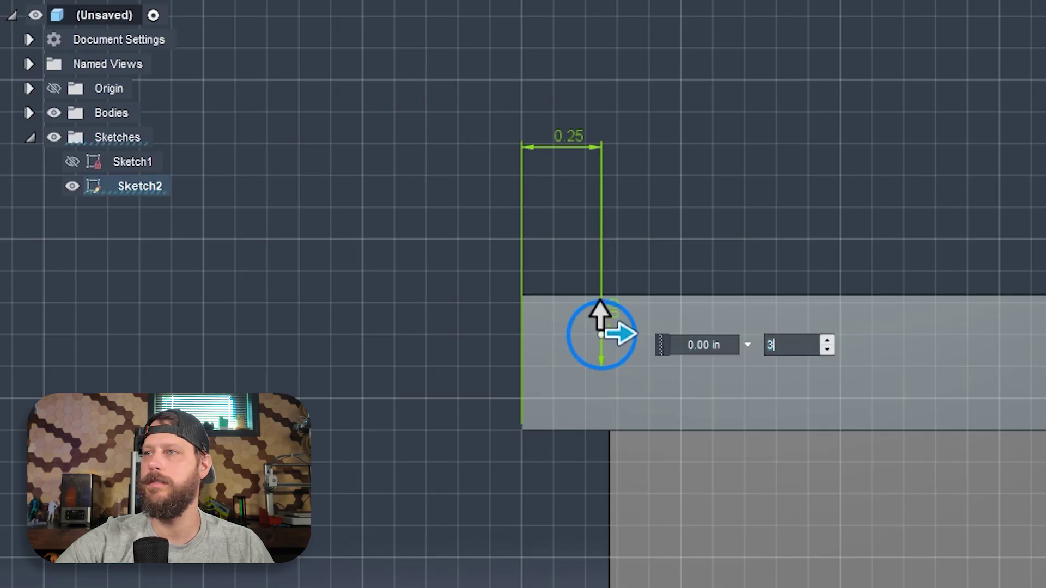
key("Tab")
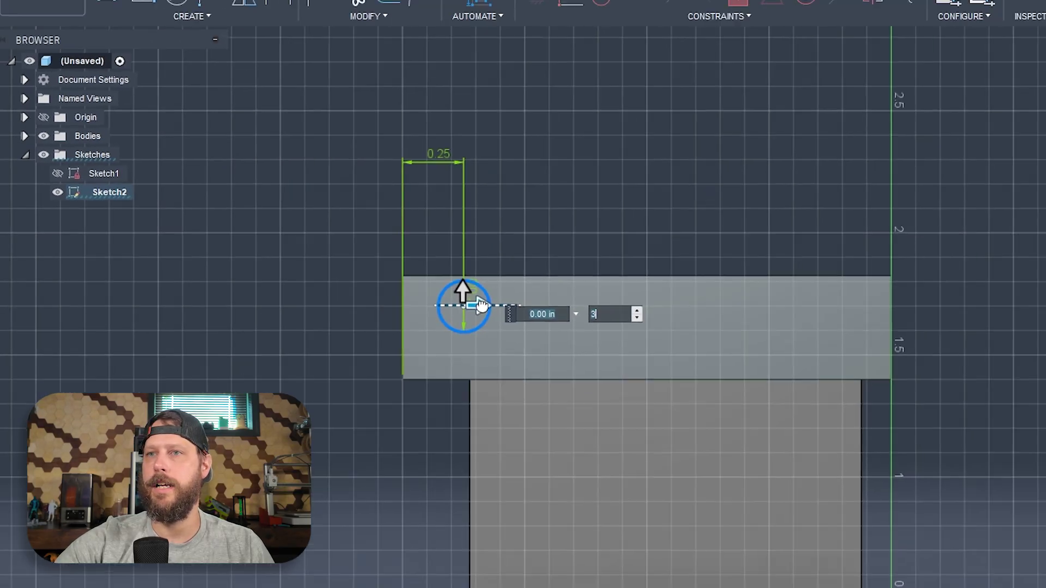
left_click_drag(621, 335, 1045, 313)
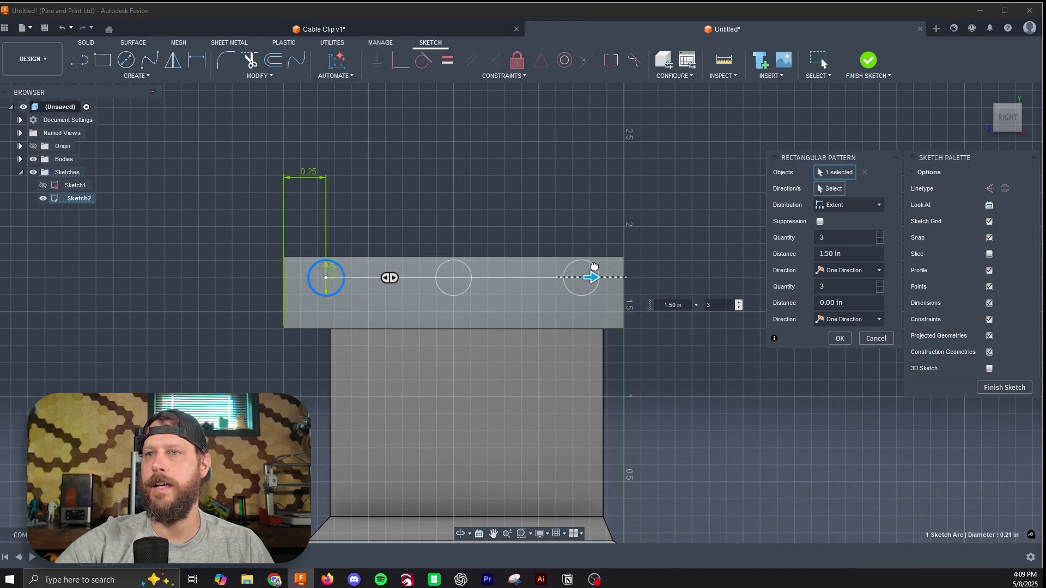
key("Tab")
double_click(726, 303)
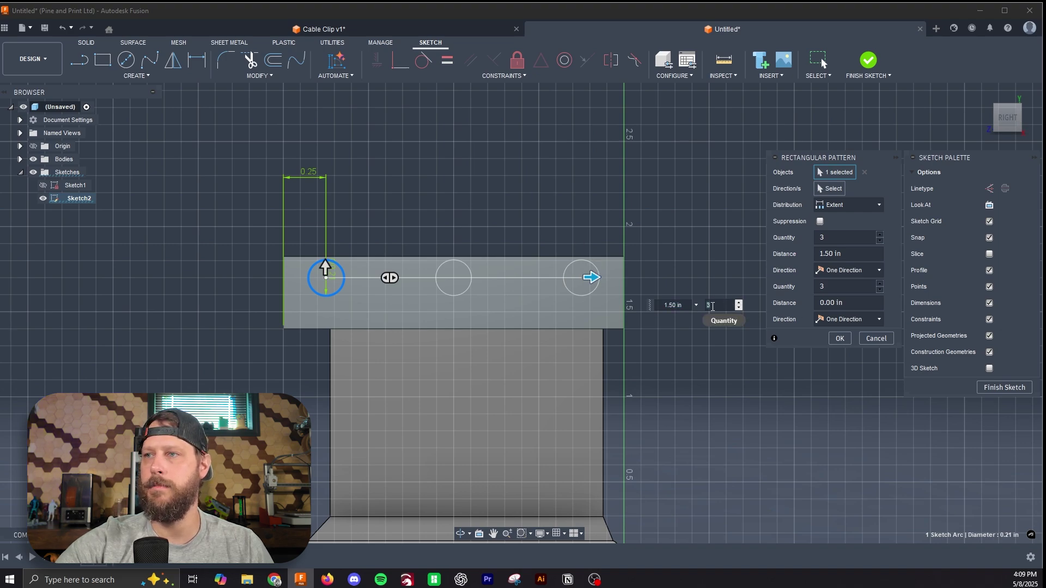
type("6")
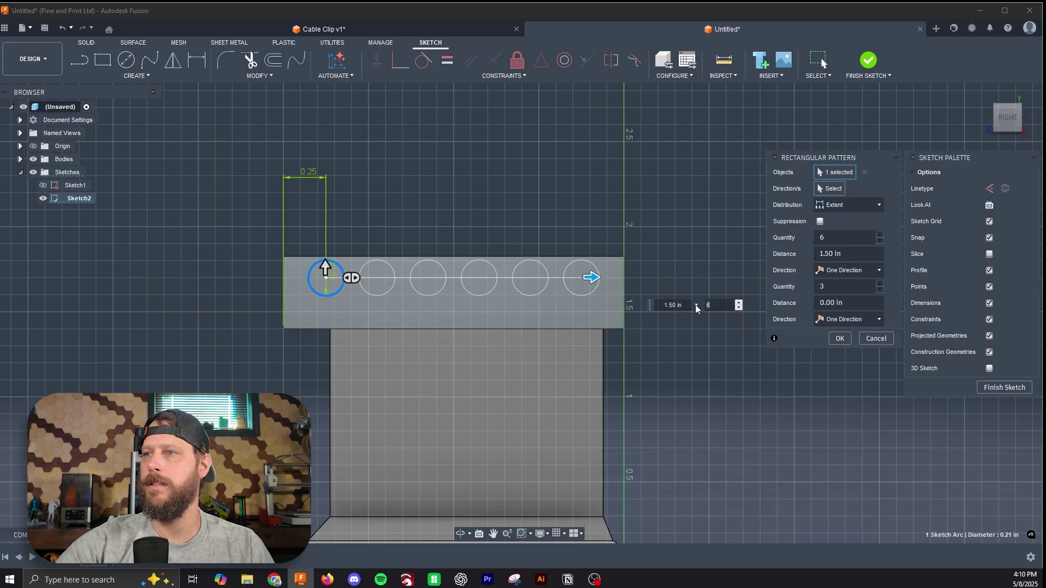
key("BackSpace")
type("5")
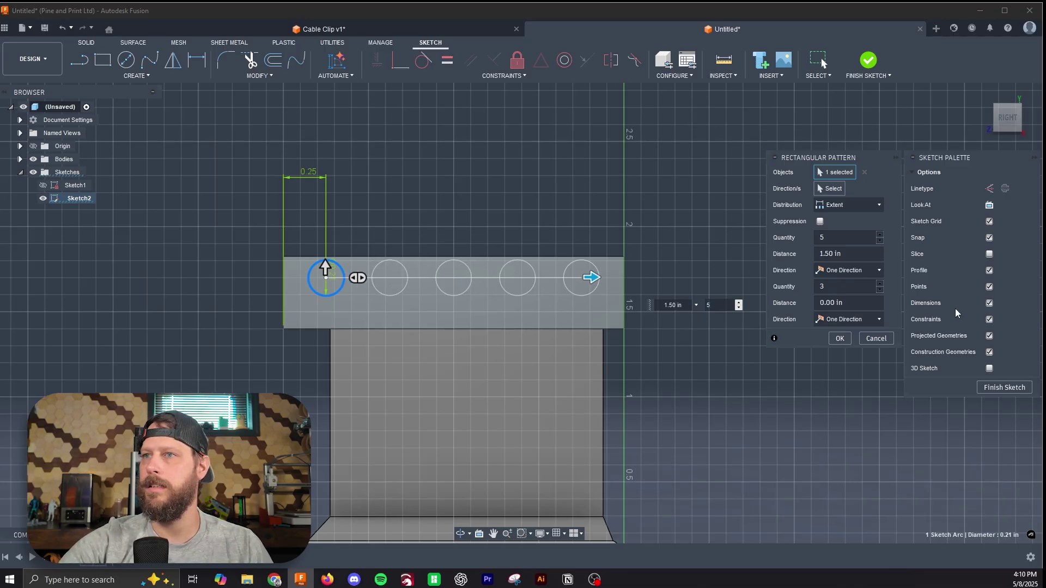
key("Return")
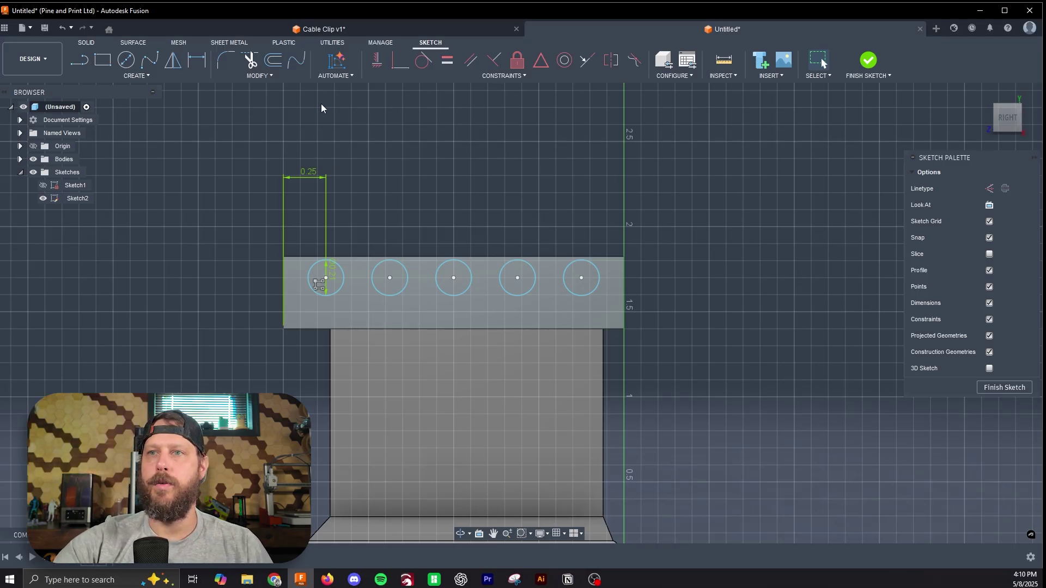
Dimension the first circle's center 0.1 in vertically below the upper edge of the arm's end face
left_click(325, 265)
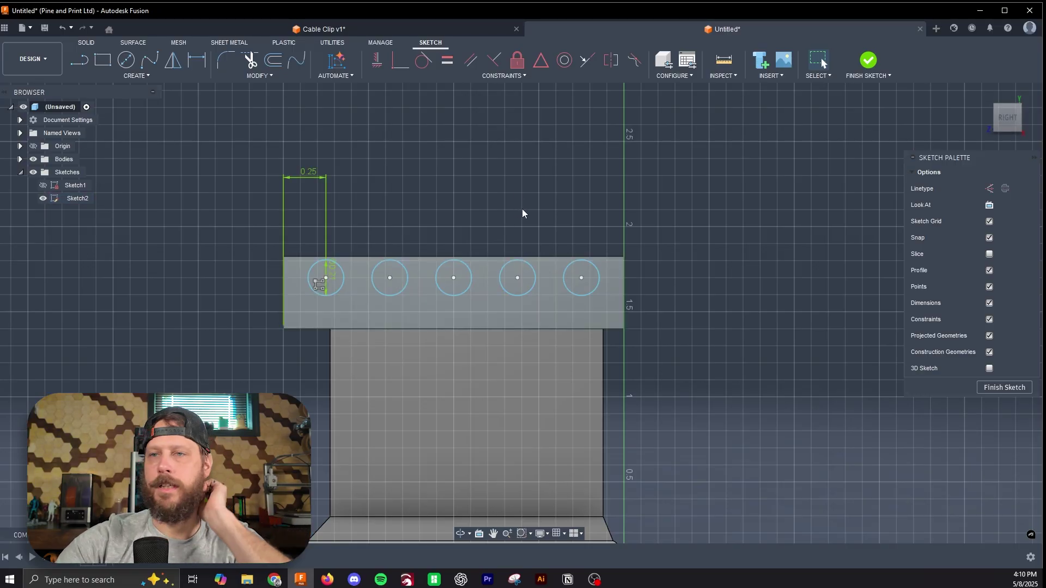
left_click(344, 295)
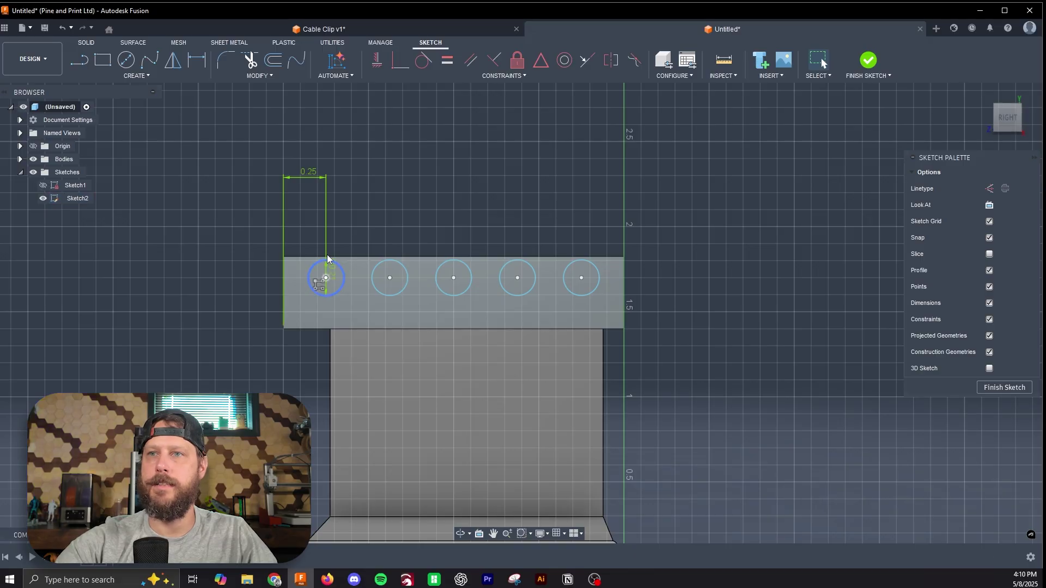
key("d")
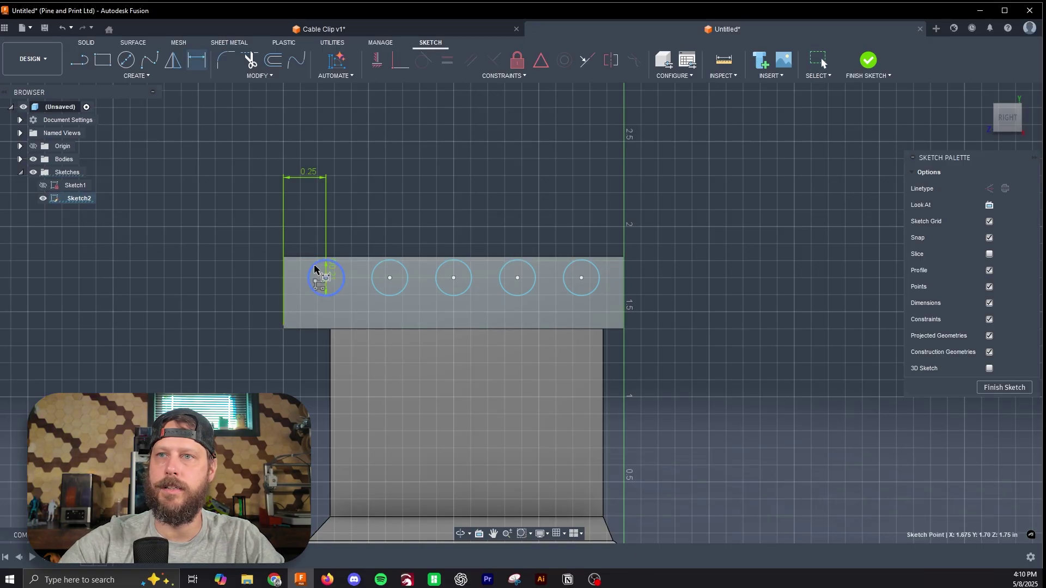
left_click(303, 259)
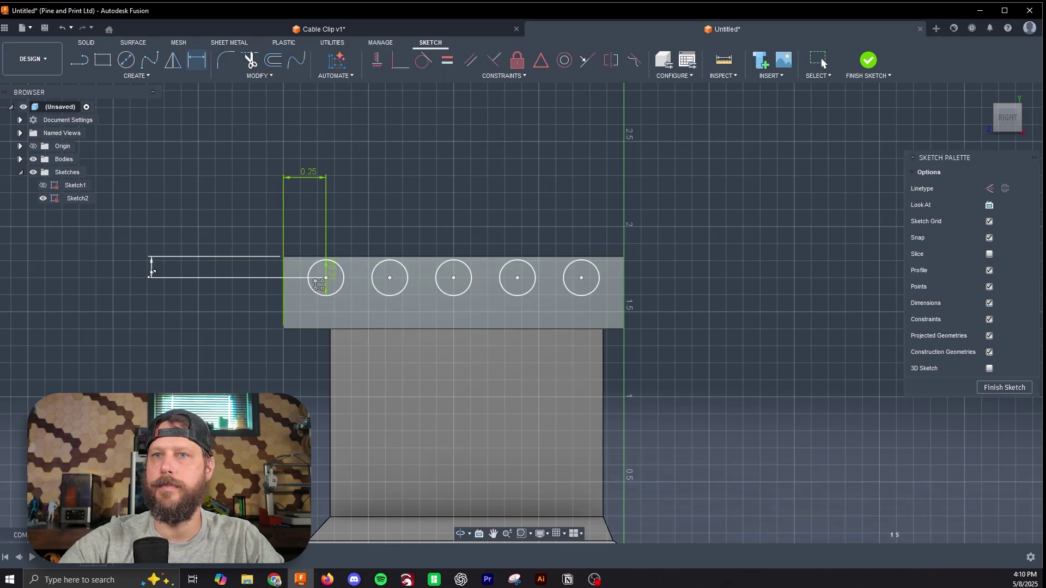
left_click(152, 275)
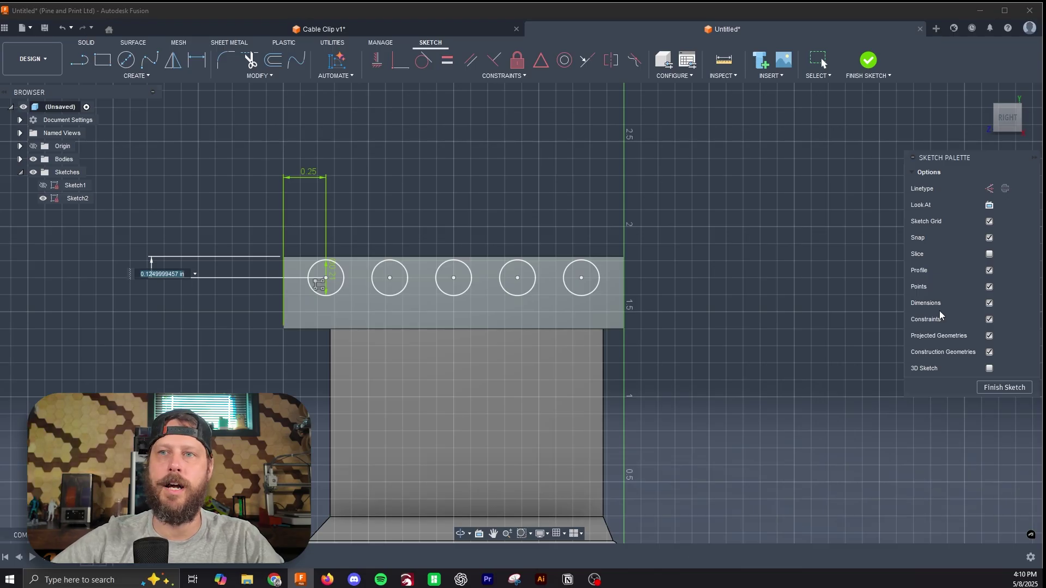
key("BackSpace")
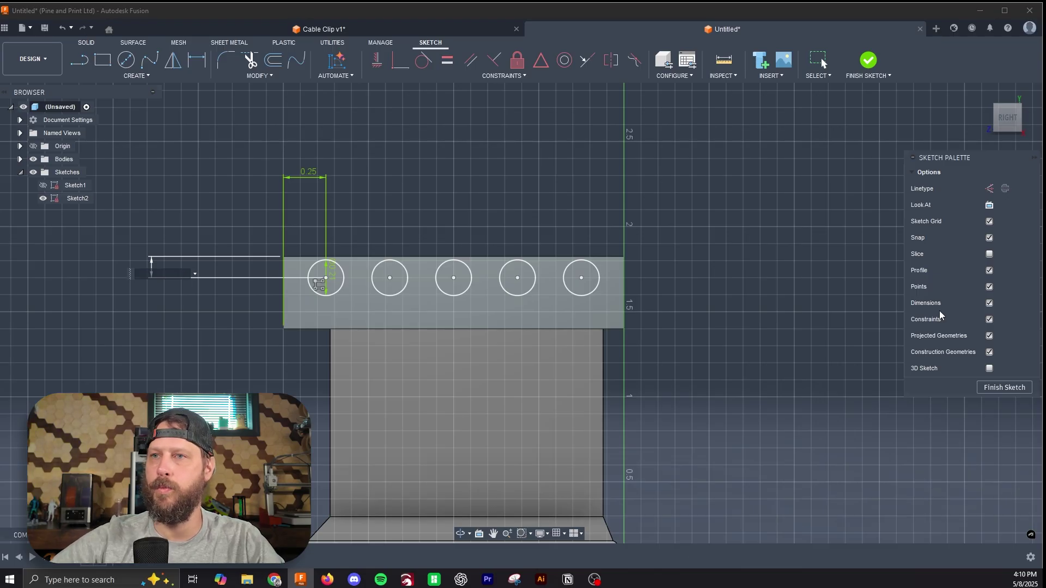
type(".1")
key("Return")
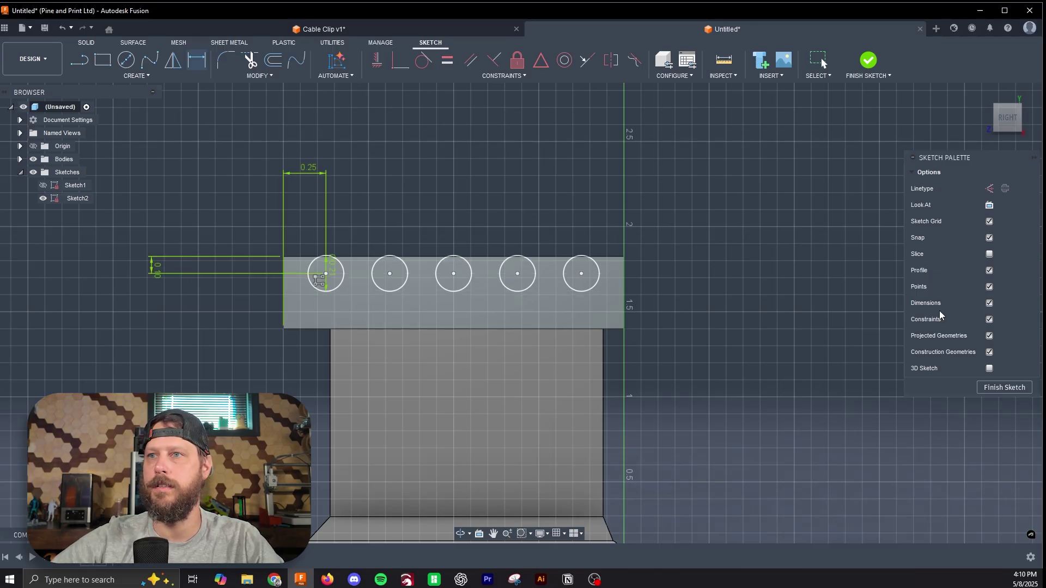
Trim the arcs of all five circles that extend above the end face's upper edge and finish the sketch
left_click(330, 265)
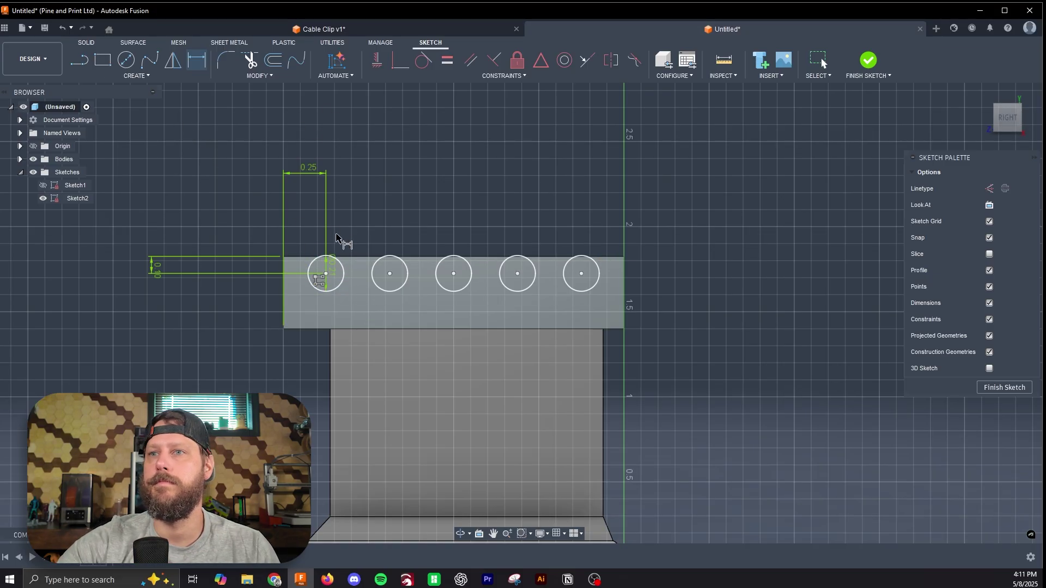
left_click(250, 61)
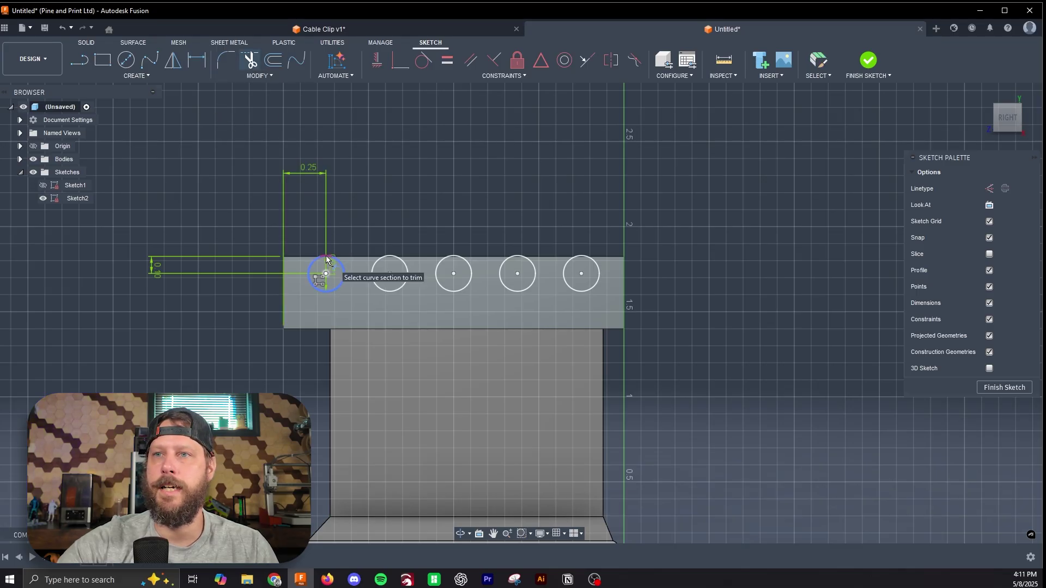
left_click(326, 256)
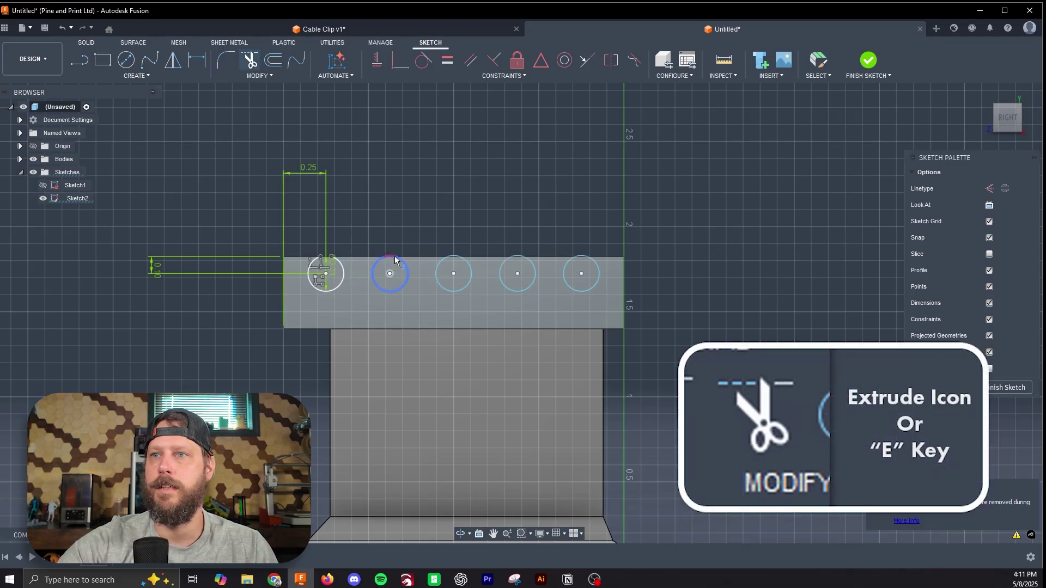
left_click(393, 255)
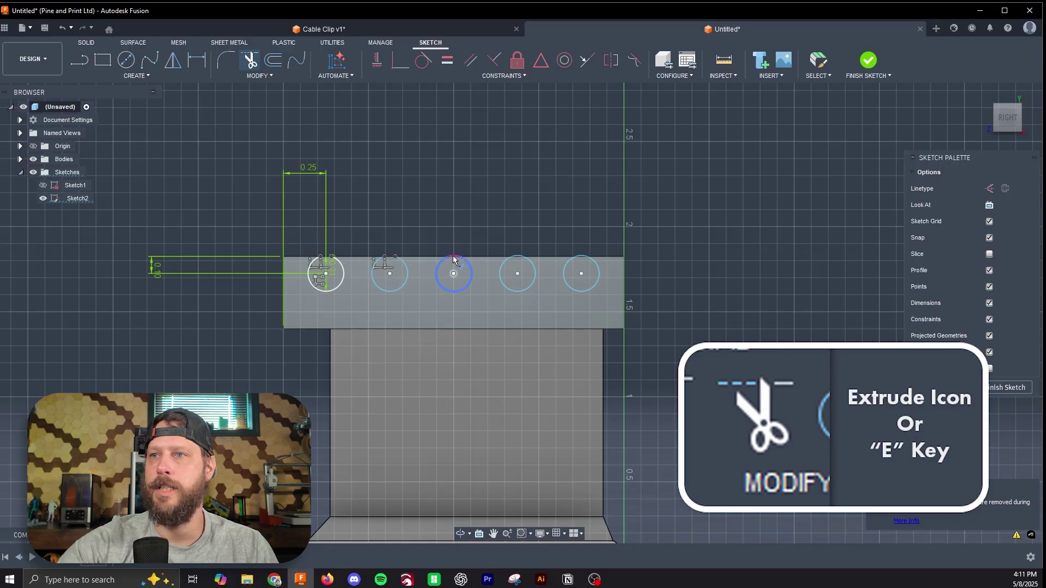
left_click(453, 256)
left_click(516, 254)
left_click(582, 255)
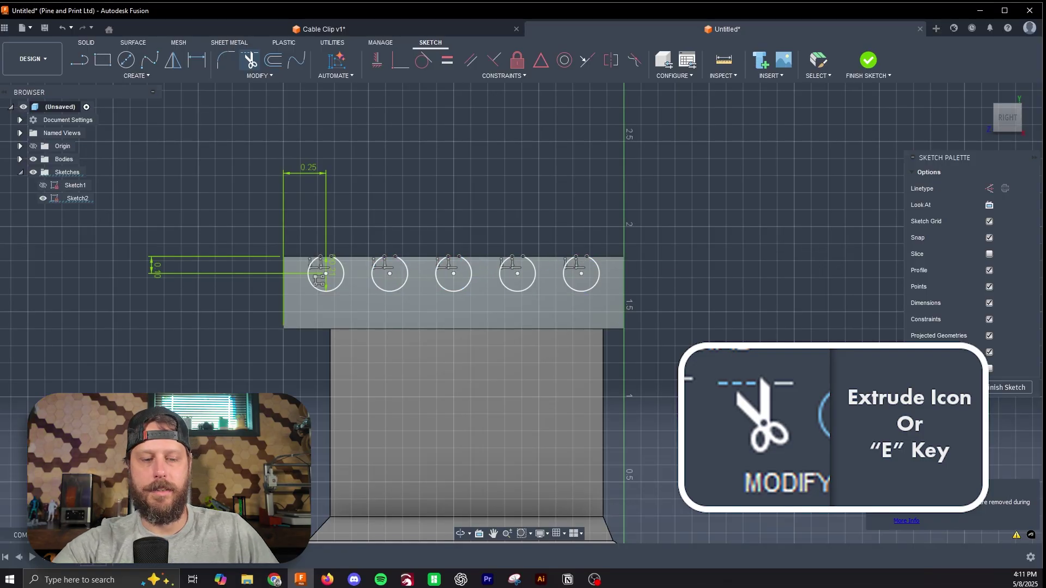
scroll(633, 218, "up", 5)
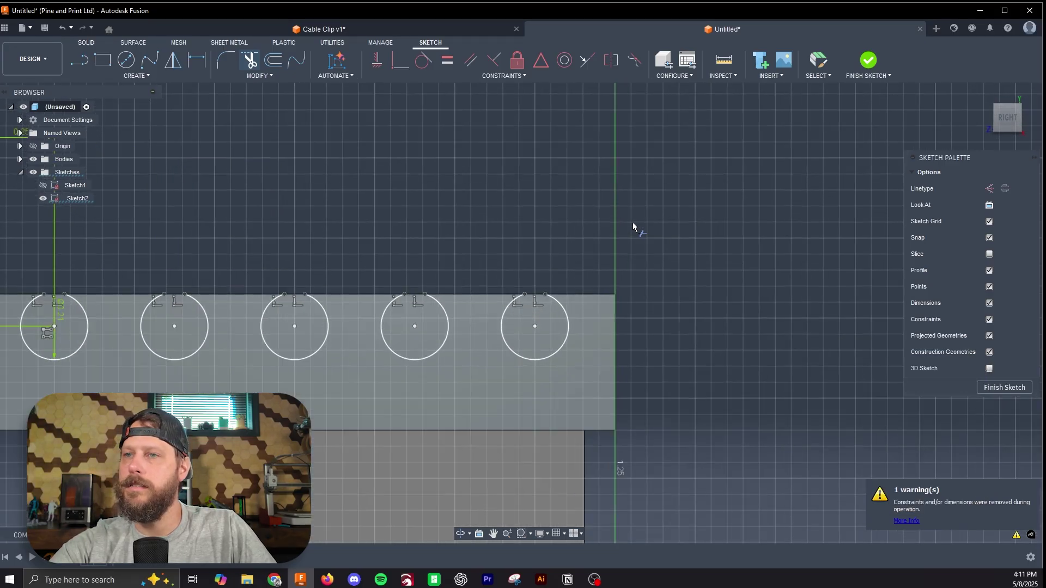
middle_click_drag(607, 229, 738, 213)
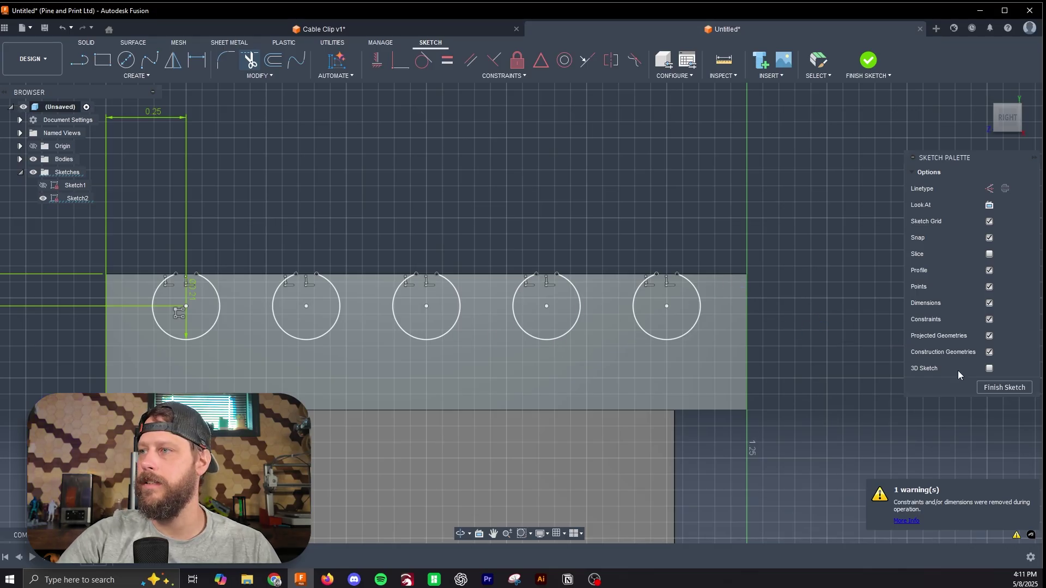
left_click(992, 388)
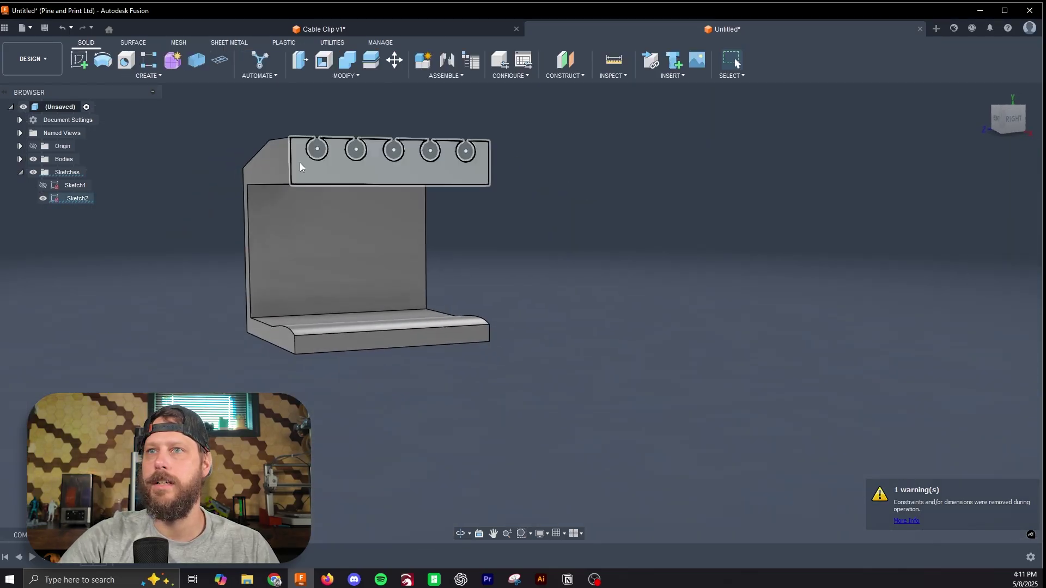
Extrude the five circle profiles -2.70 in as a cut through the upper arm to form open cable channels
scroll(302, 163, "up", 3)
left_click(349, 124)
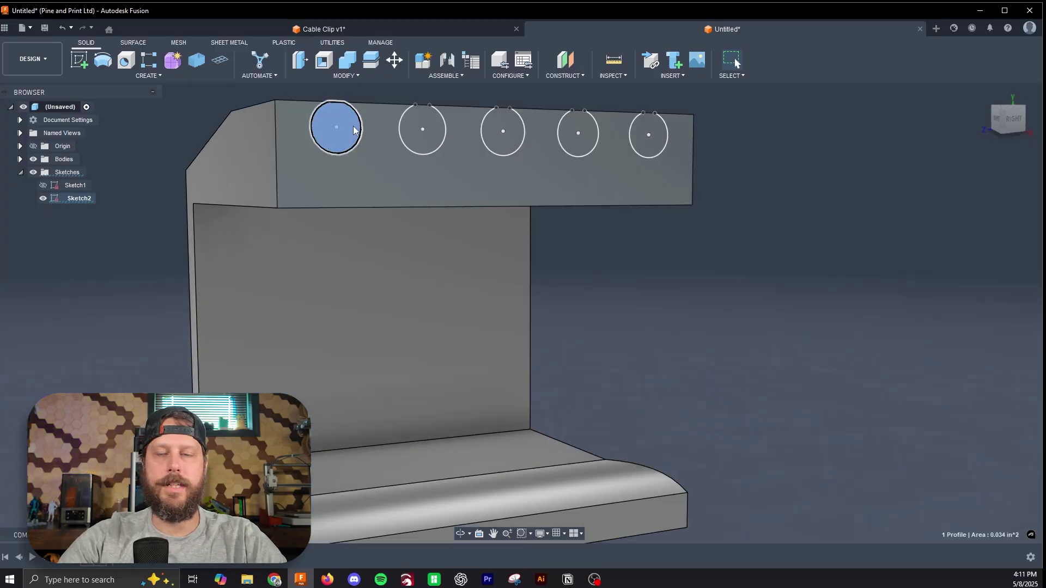
key("e")
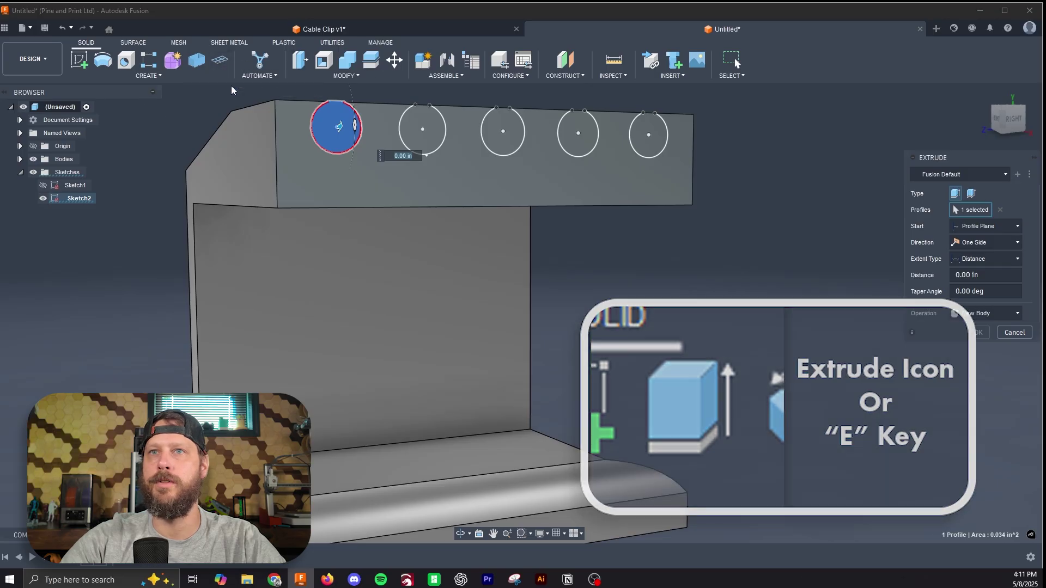
left_click(149, 80)
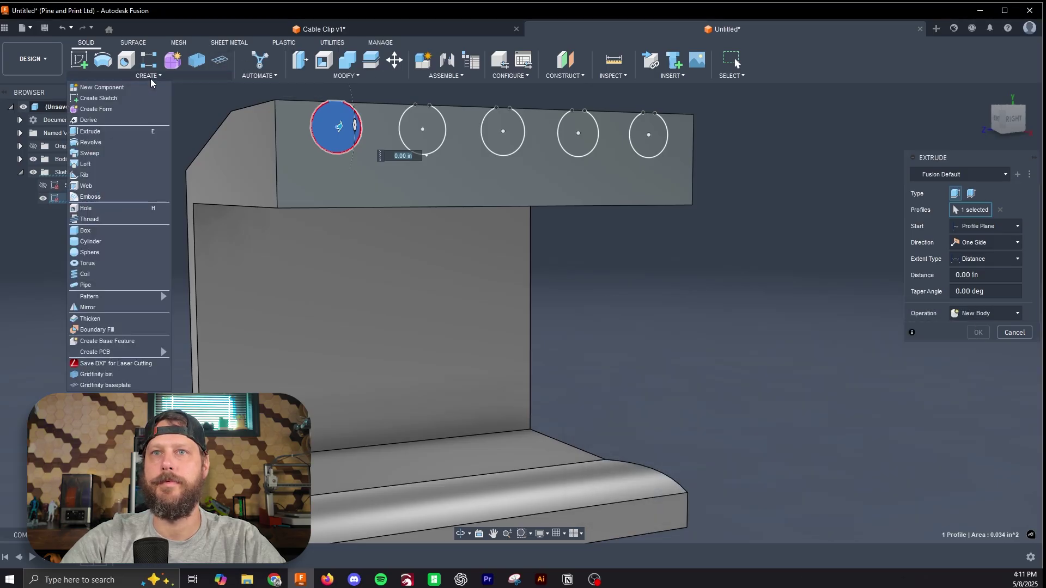
left_click(557, 76)
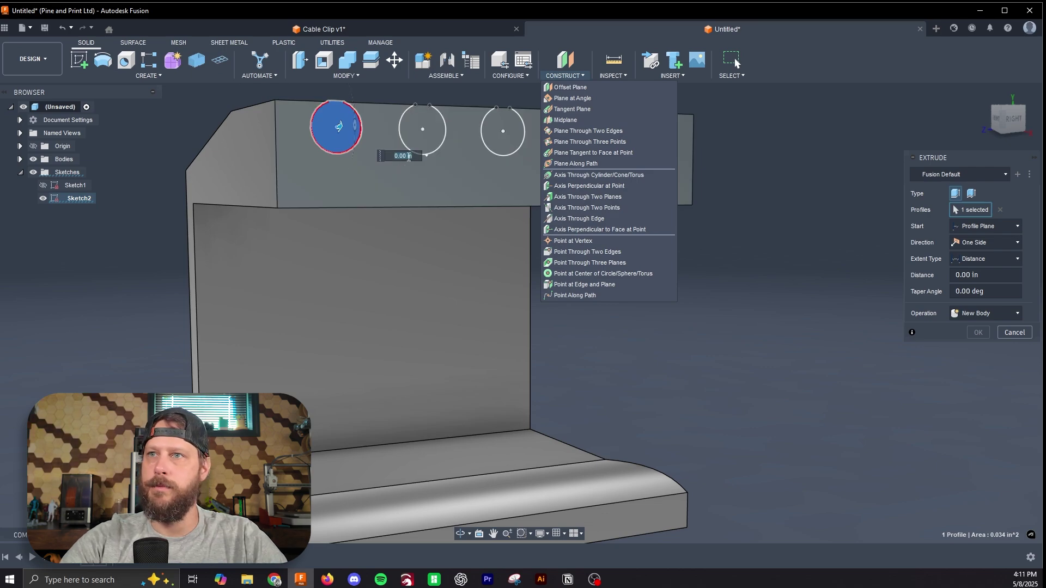
left_click(421, 130)
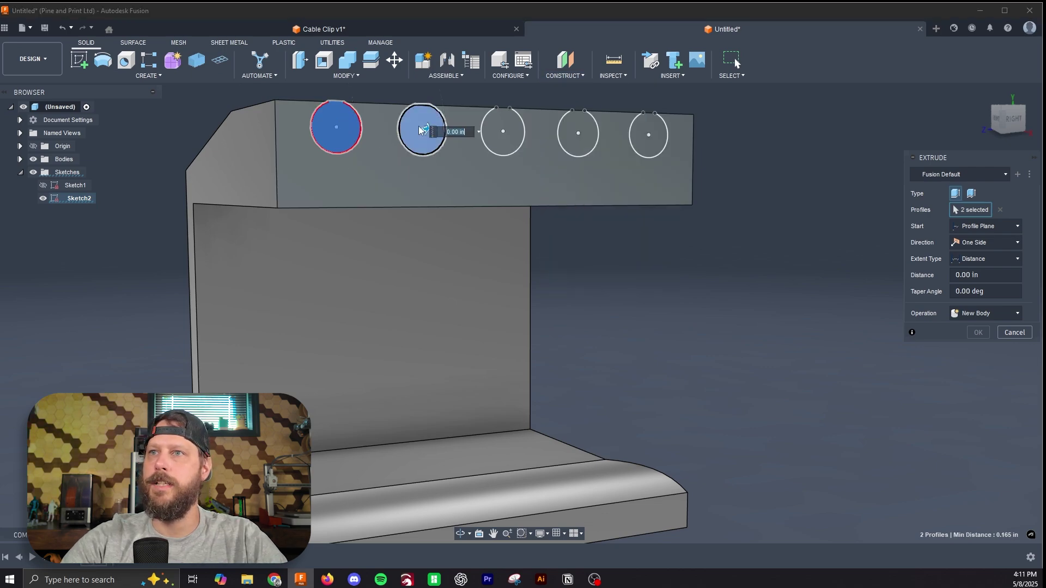
left_click(499, 129)
left_click(585, 136)
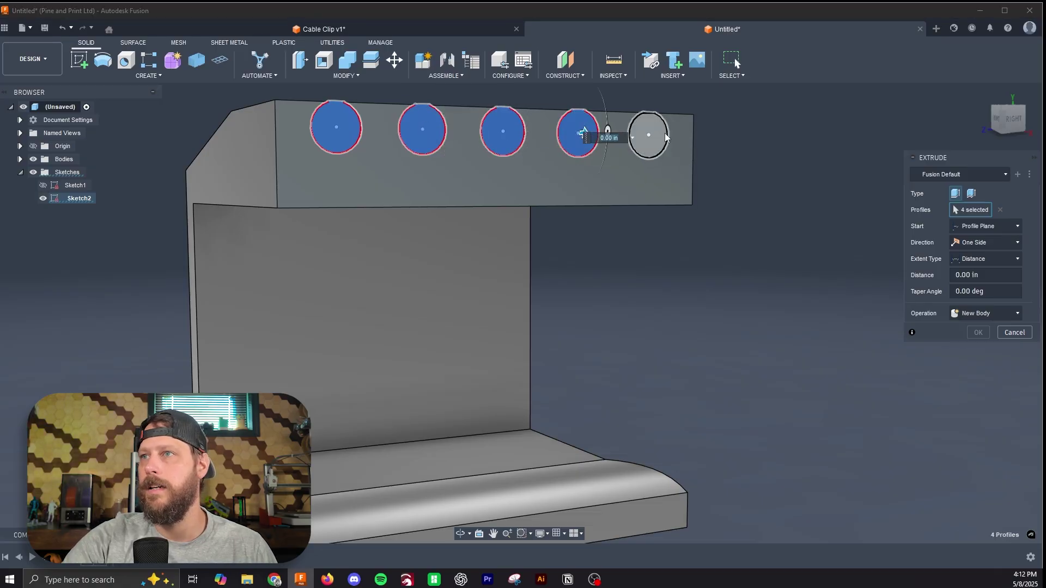
left_click(648, 134)
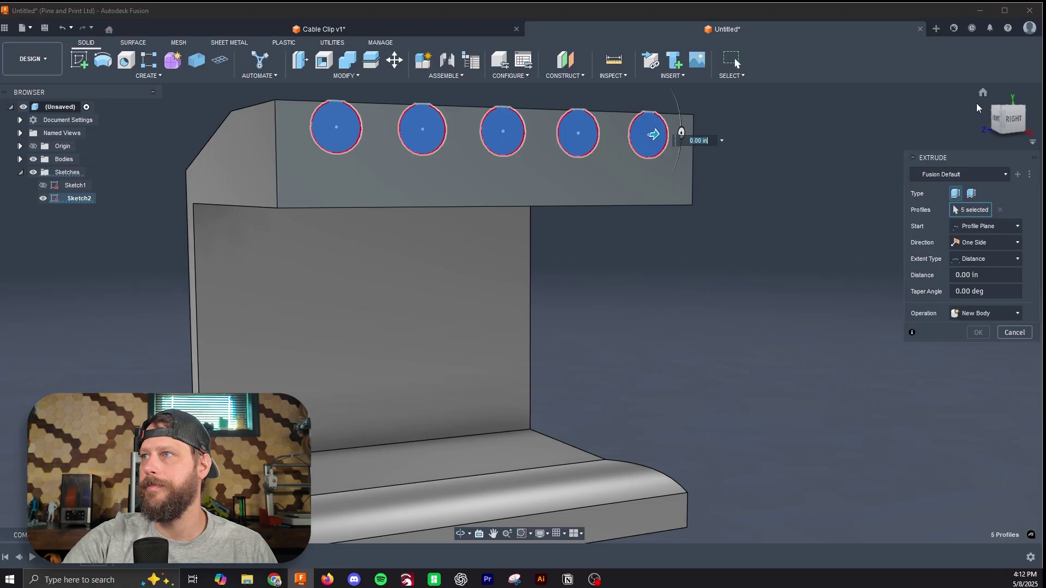
left_click_drag(1008, 117, 1044, 133)
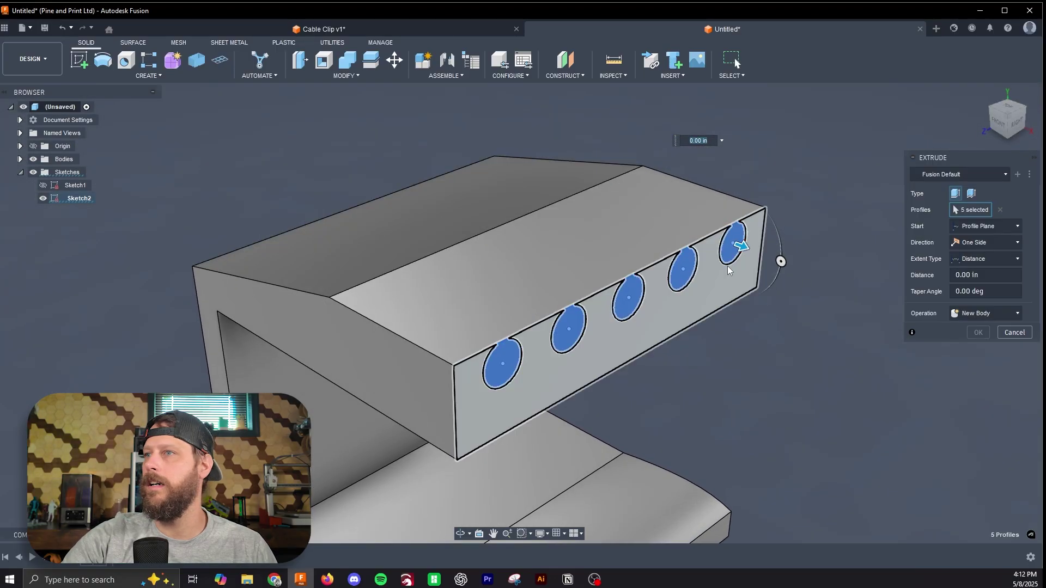
left_click_drag(740, 246, 360, 106)
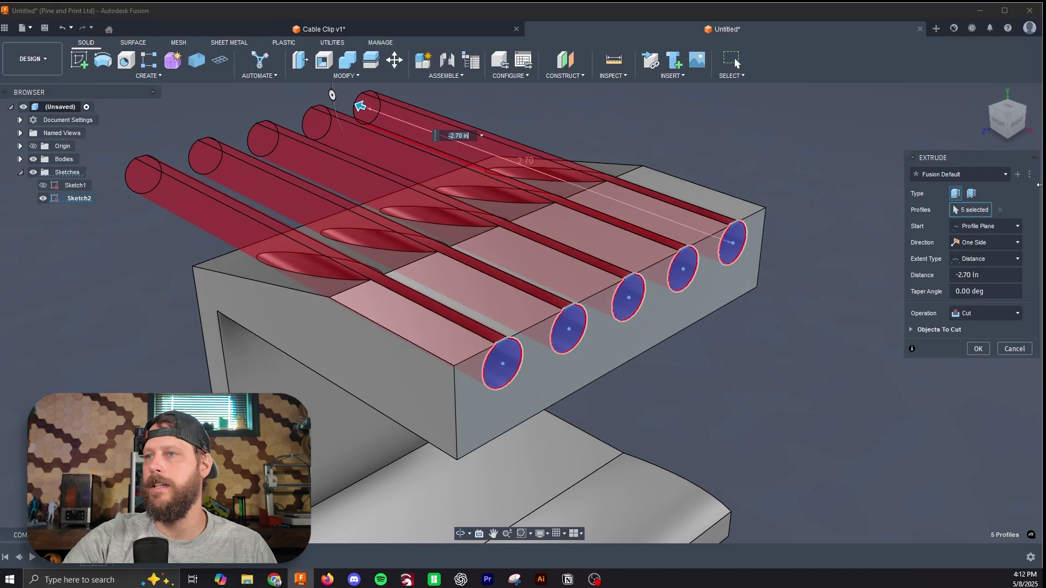
left_click(978, 349)
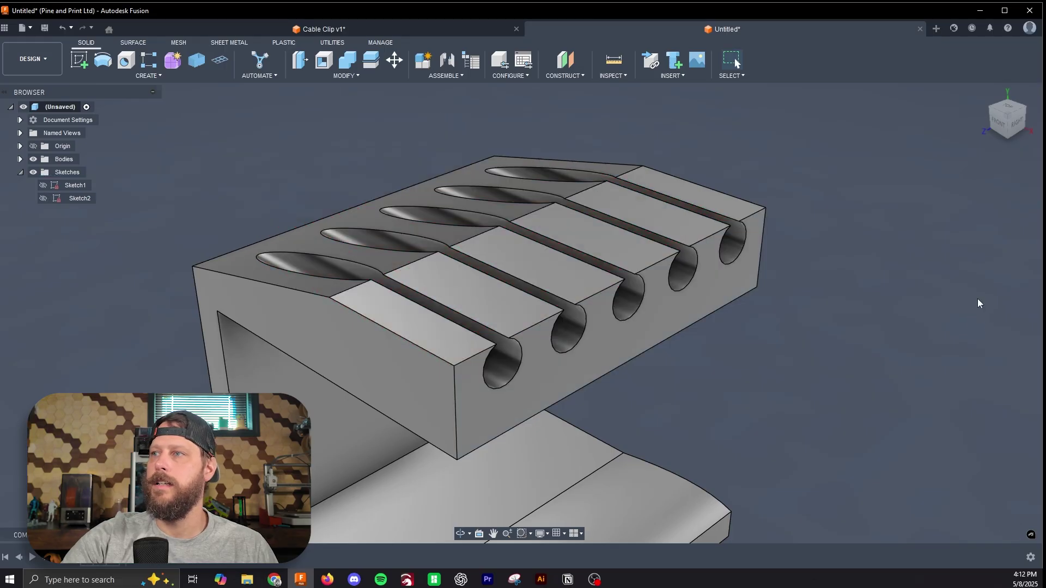
Fillet the ten long slot edges of the five channels on the arm's sloped face with a 0.025 in radius
left_click(1016, 122)
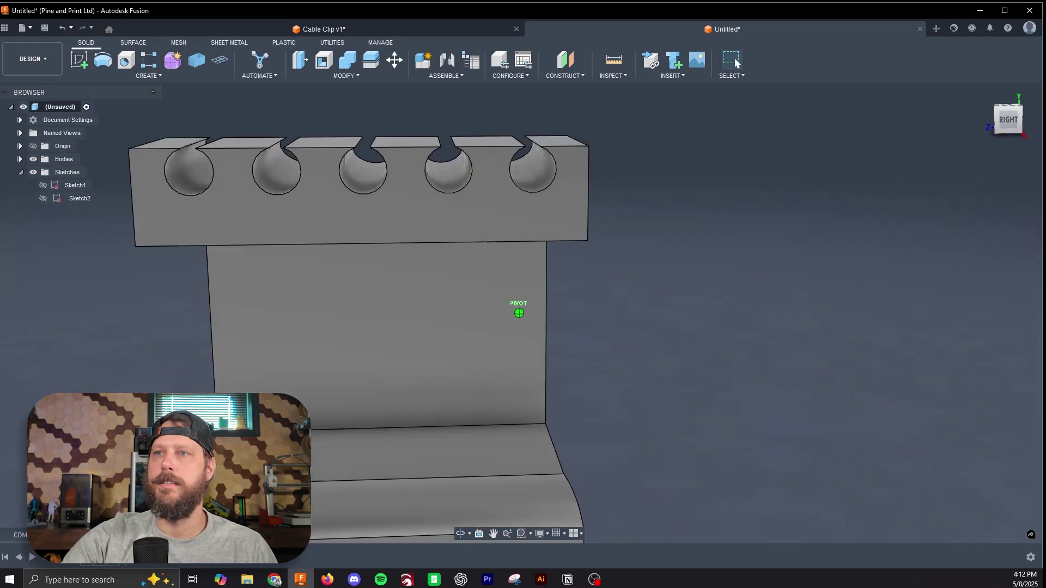
mouse_move(519, 313)
middle_mouse_down("shift")
mouse_move(521, 382)
mouse_move(538, 394)
mouse_move(618, 218)
middle_mouse_up("shift")
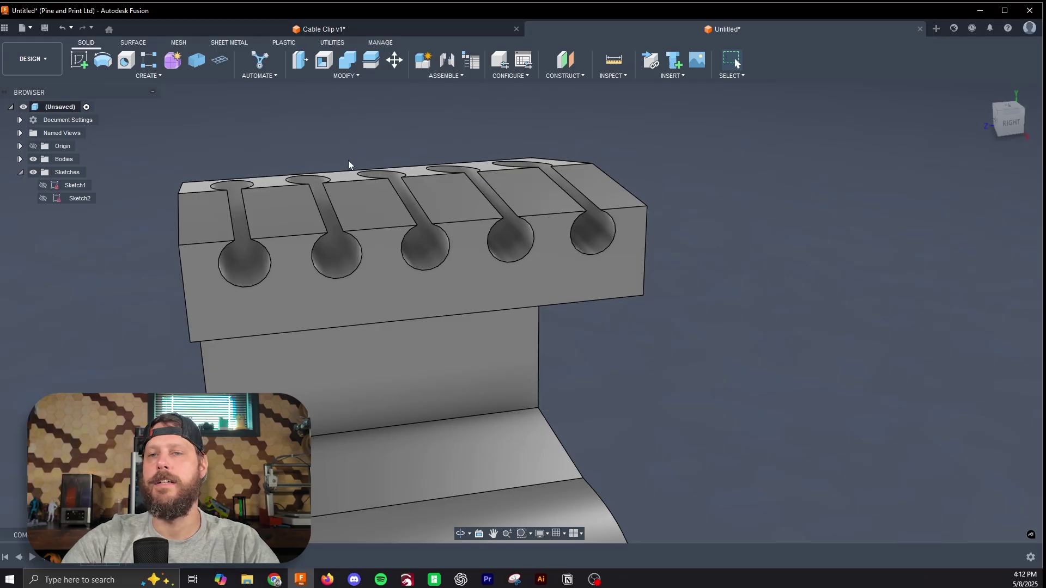
left_click(345, 76)
left_click(341, 97)
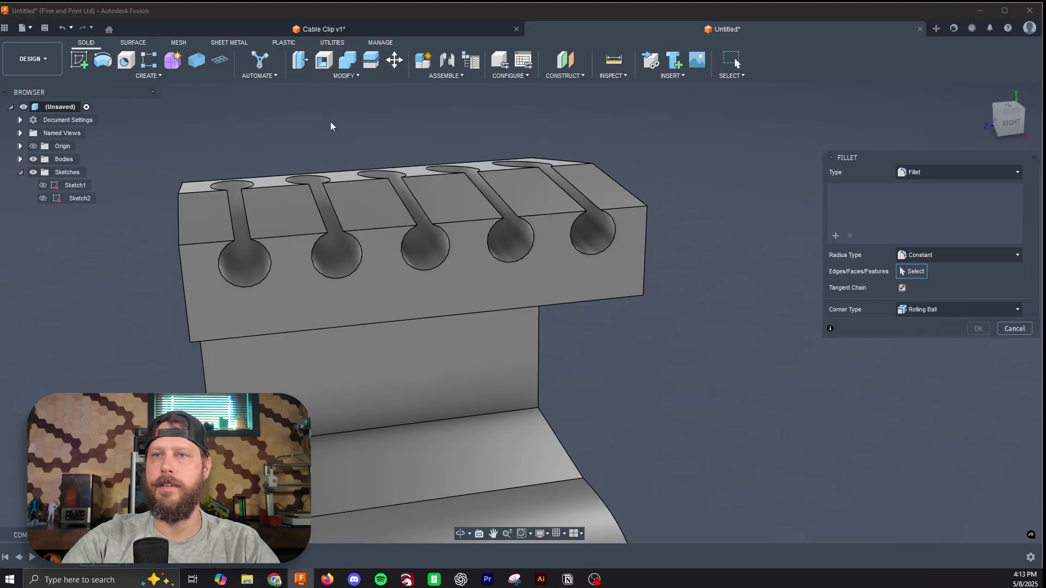
left_click(231, 221)
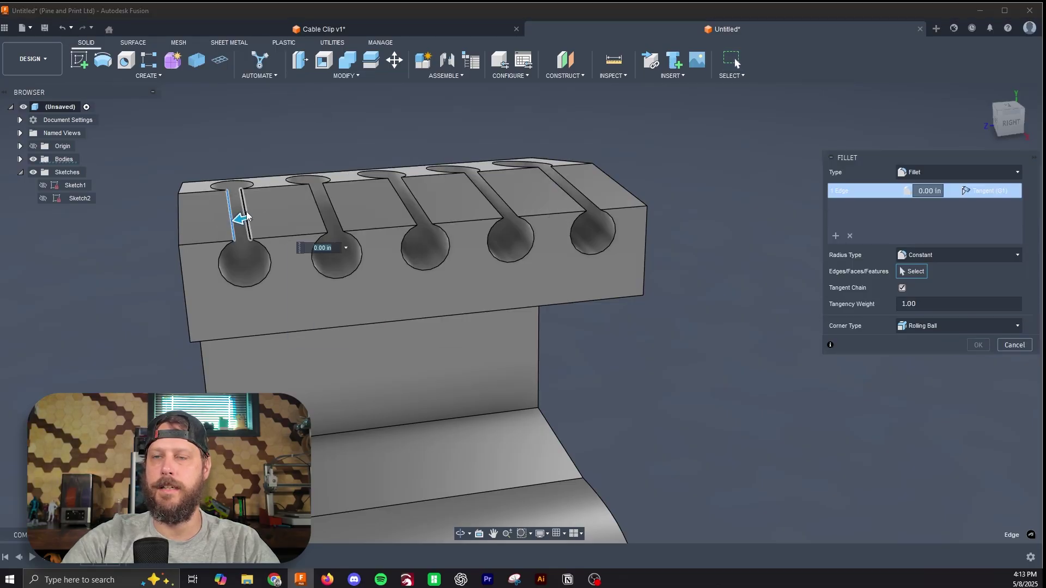
left_click(248, 216)
left_click(320, 209)
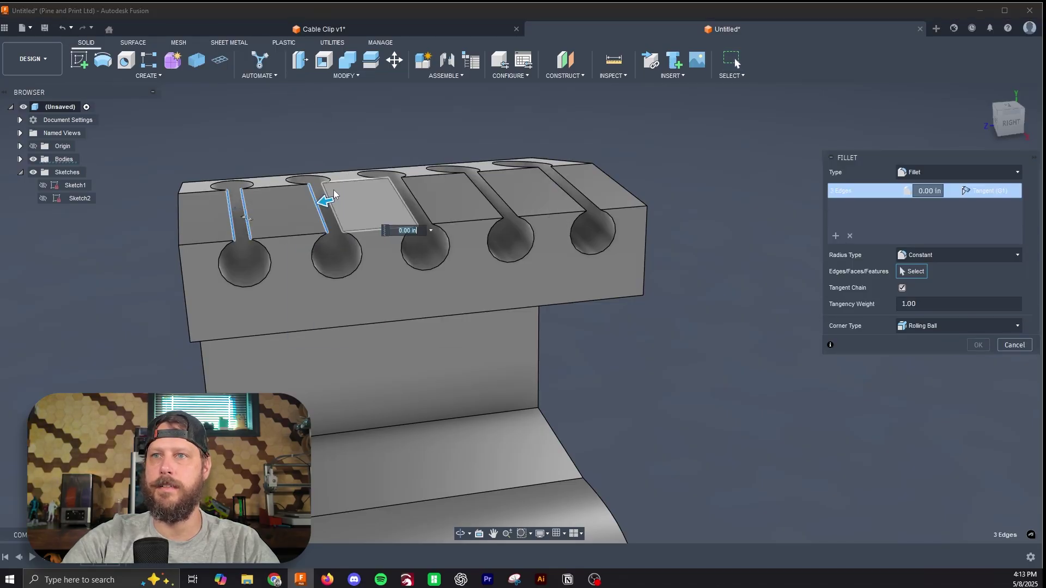
left_click(340, 226)
left_click(410, 213)
left_click(426, 209)
left_click(491, 204)
left_click(516, 212)
left_click(574, 197)
left_click(584, 203)
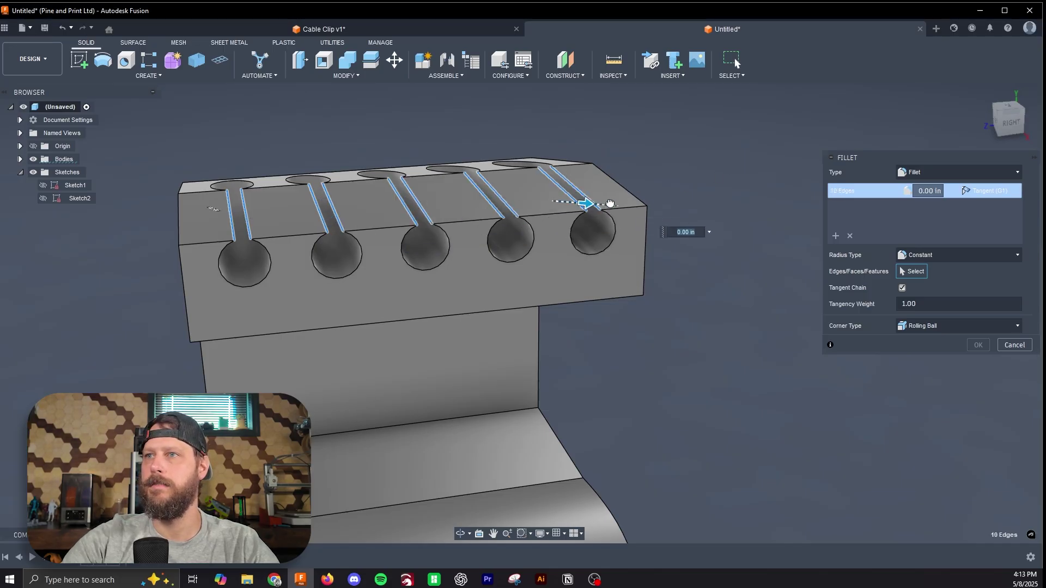
scroll(587, 209, "up", 3)
left_click_drag(585, 205, 631, 204)
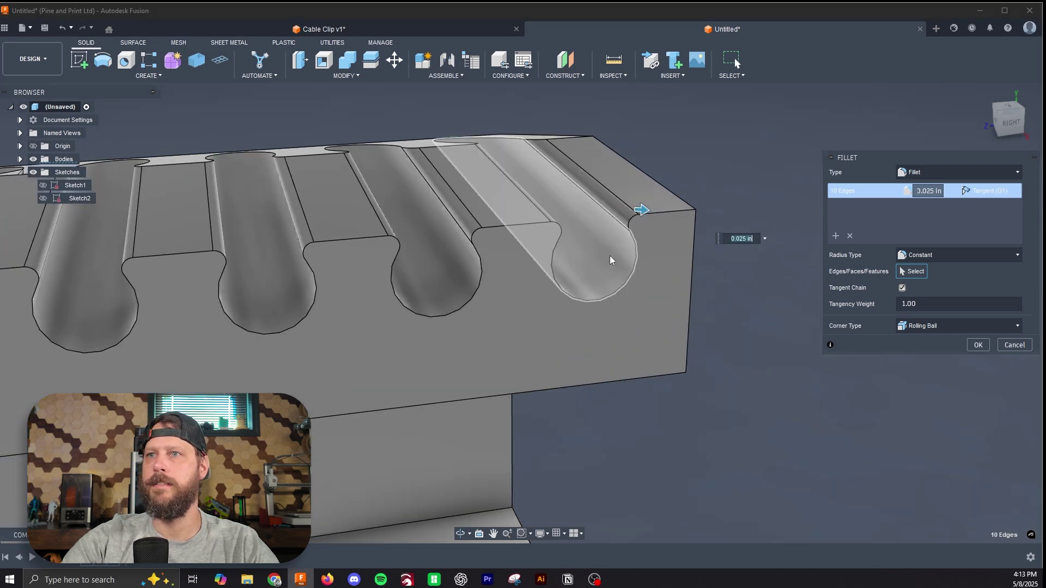
scroll(718, 253, "down", 5)
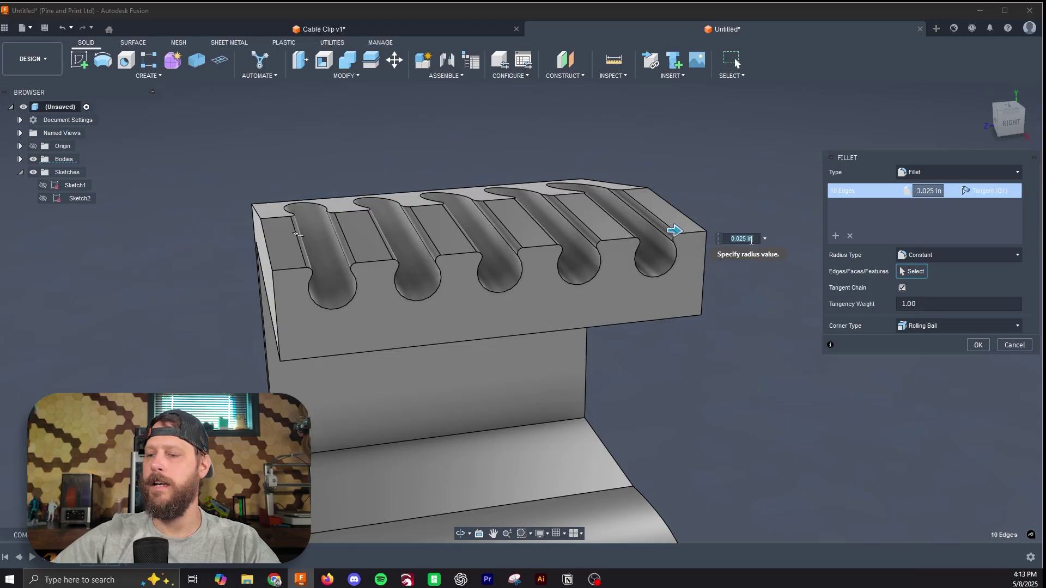
key("Return")
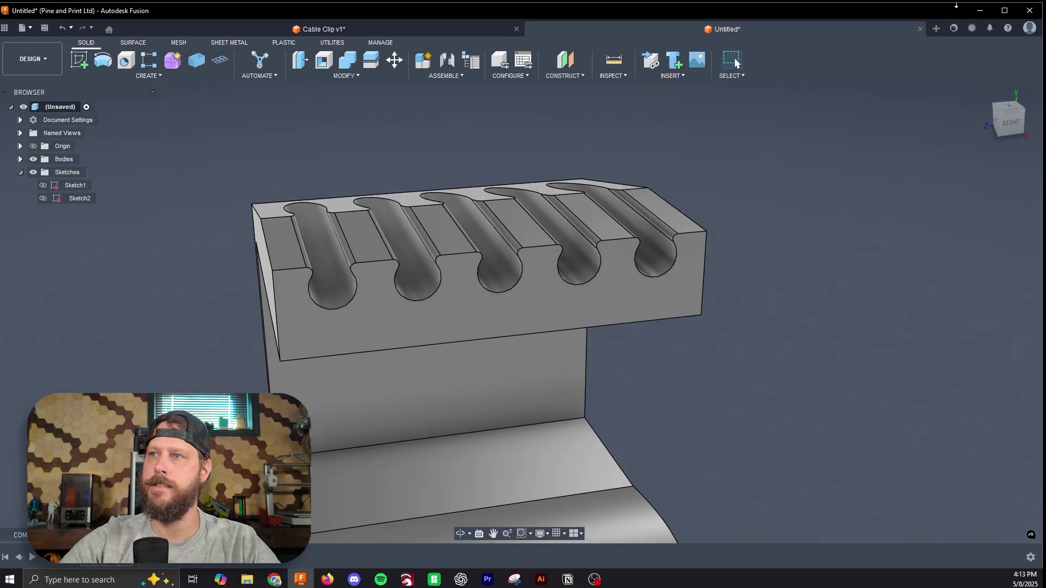
middle_click_drag(1014, 137, 850, 139, "shift")
middle_click_drag(734, 63, 735, 63, "shift")
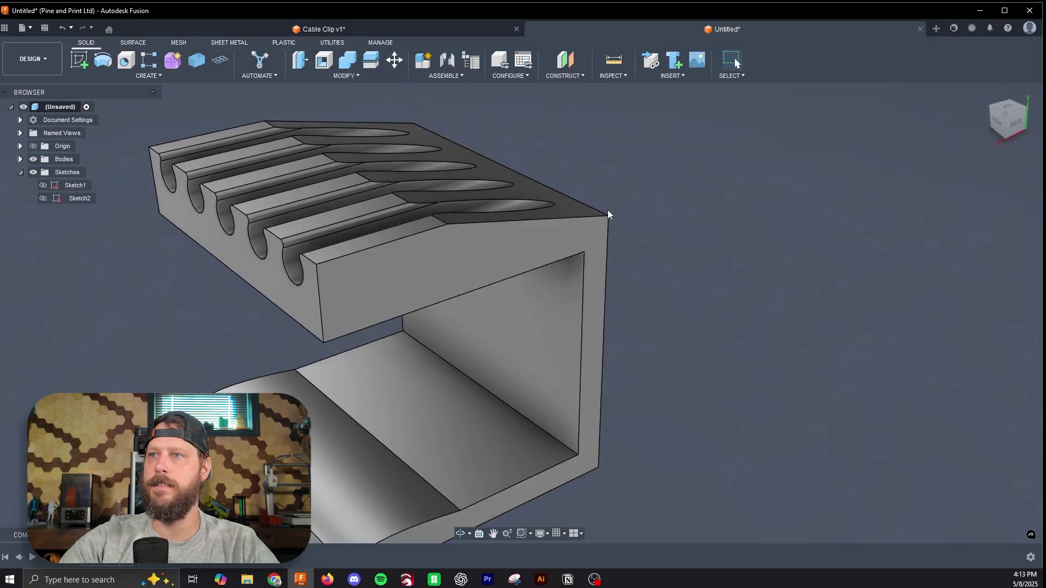
Fillet the edges of the upper arm's sloped face with a 0.025 in radius
left_click(351, 74)
left_click(308, 100)
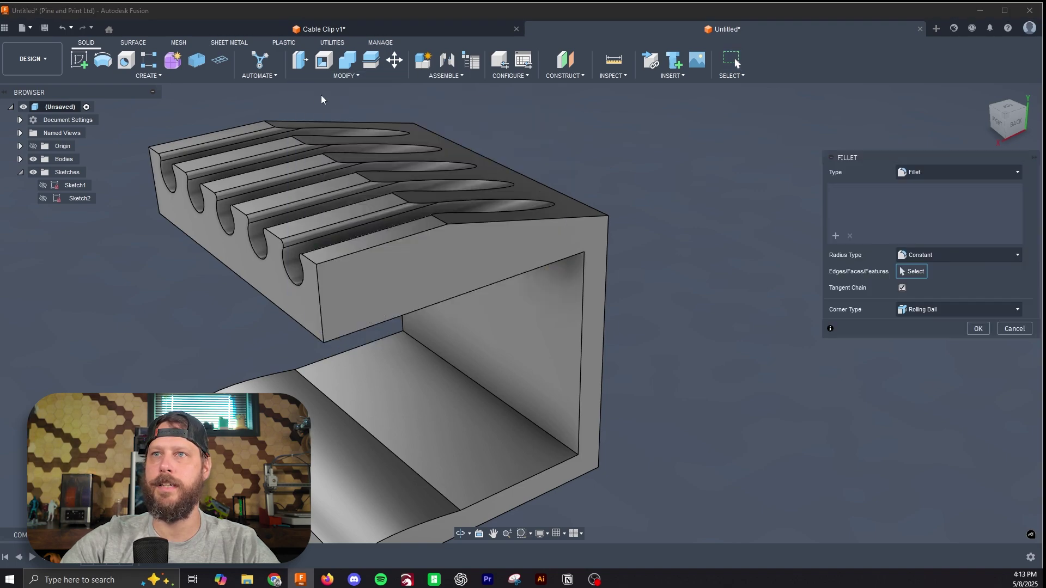
mouse_move(518, 313)
middle_mouse_down("shift")
mouse_move(599, 300)
mouse_move(599, 378)
mouse_move(535, 214)
middle_mouse_up("shift")
left_click(501, 209)
type(".2")
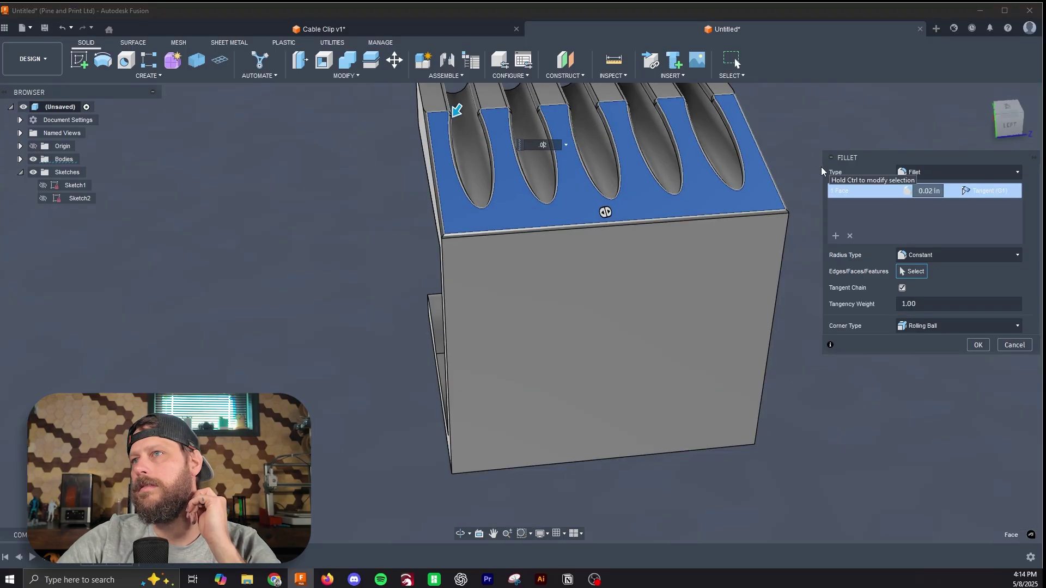
type("5")
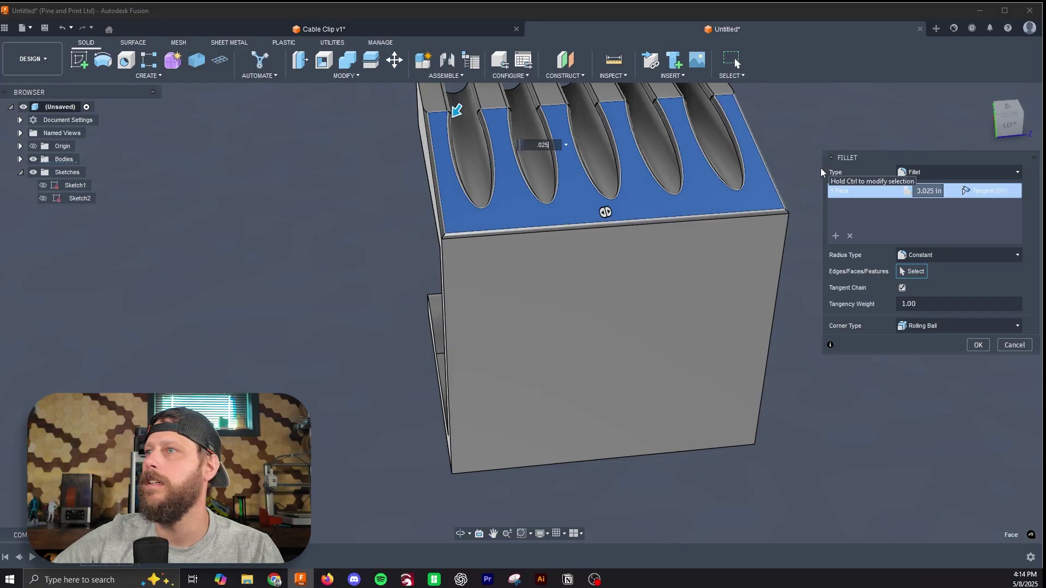
key("Return")
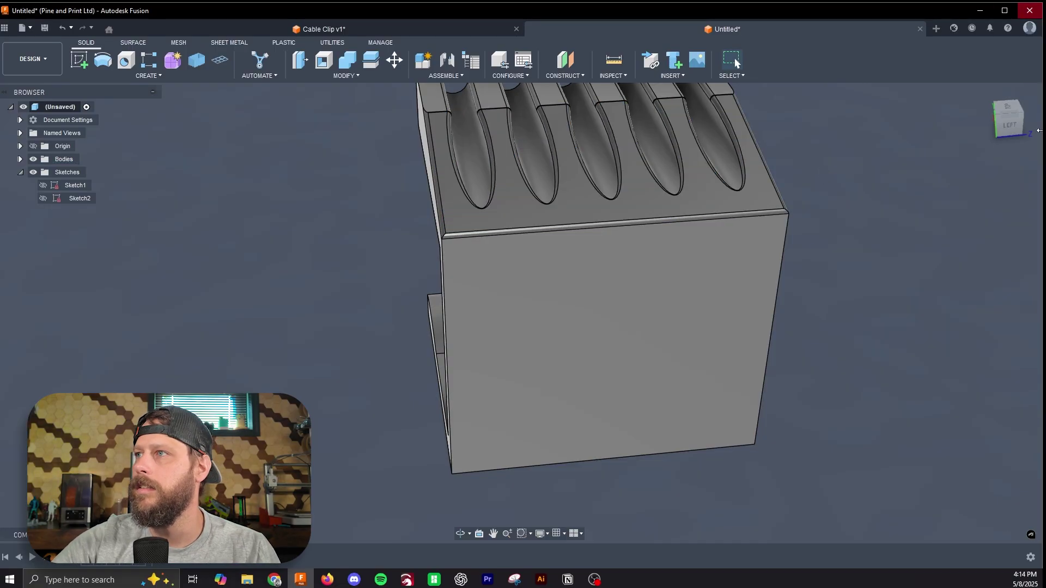
Fillet the edges of all faces of the clip body with a 0.025 in radius
mouse_move(518, 313)
middle_mouse_down("shift")
mouse_move(436, 296)
mouse_move(294, 297)
middle_mouse_up("shift")
key("f")
left_click(674, 422)
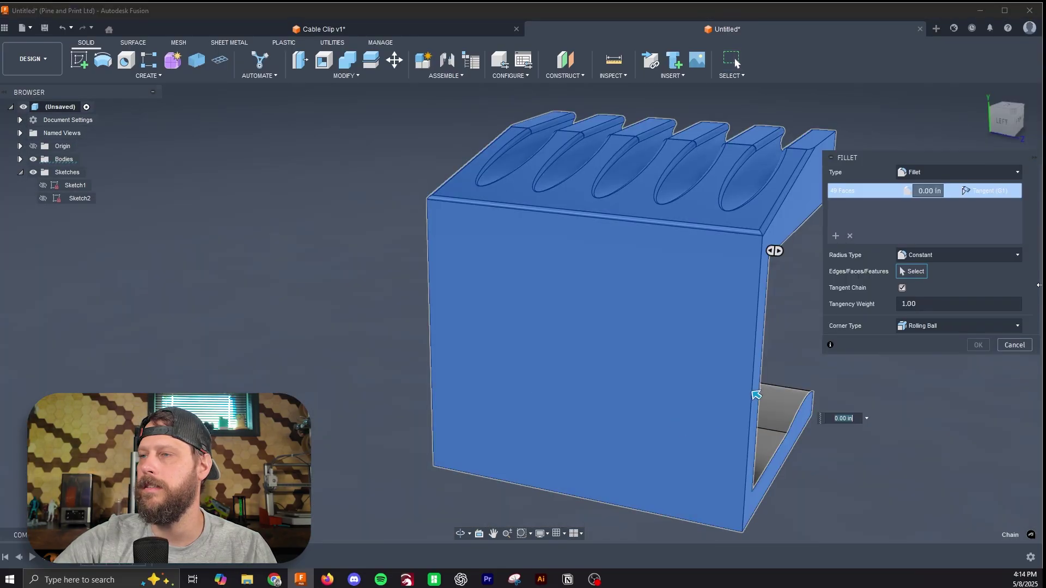
type(".25")
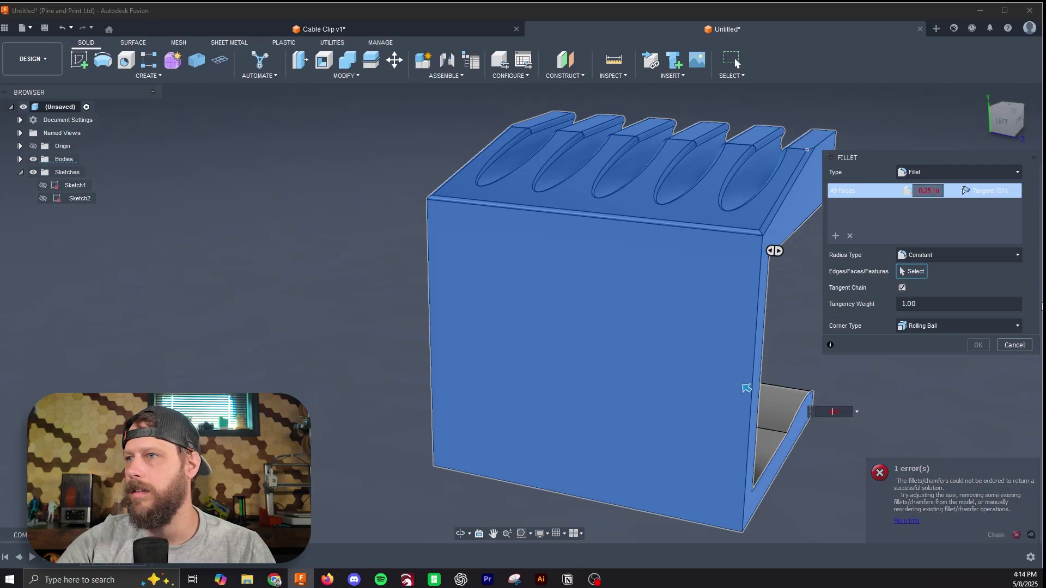
type(".025")
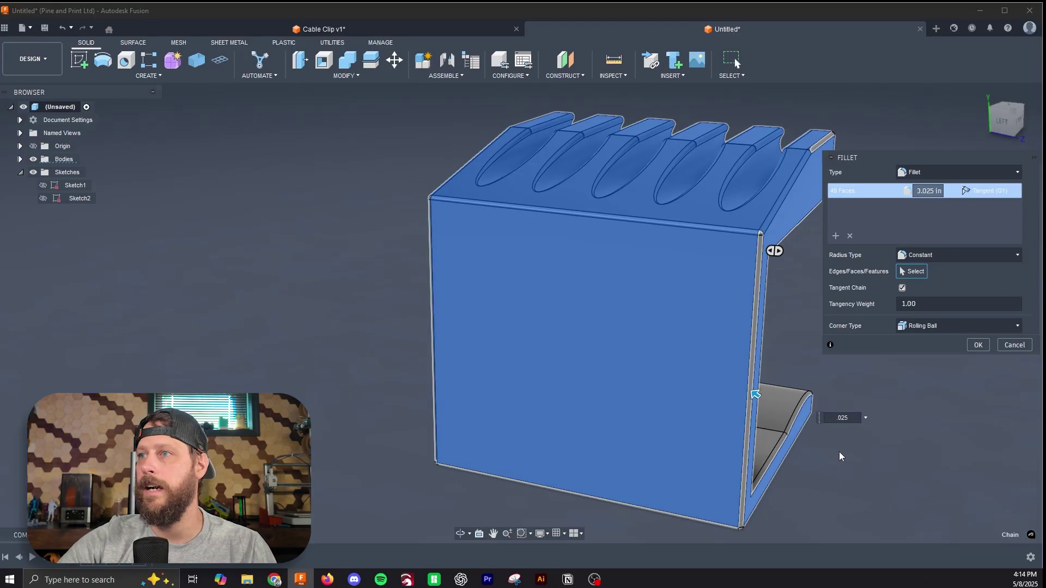
key("Return")
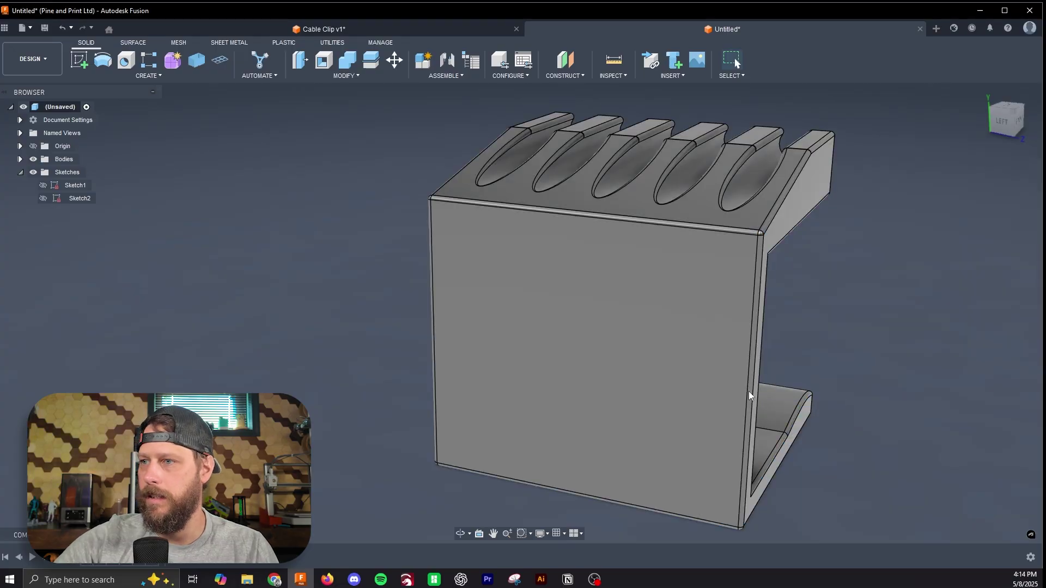
Start exporting the clip body as a 3MF mesh file
mouse_move(518, 314)
middle_mouse_down("shift")
mouse_move(436, 316)
mouse_move(425, 327)
mouse_move(376, 384)
mouse_move(346, 469)
mouse_move(382, 466)
middle_mouse_up("shift")
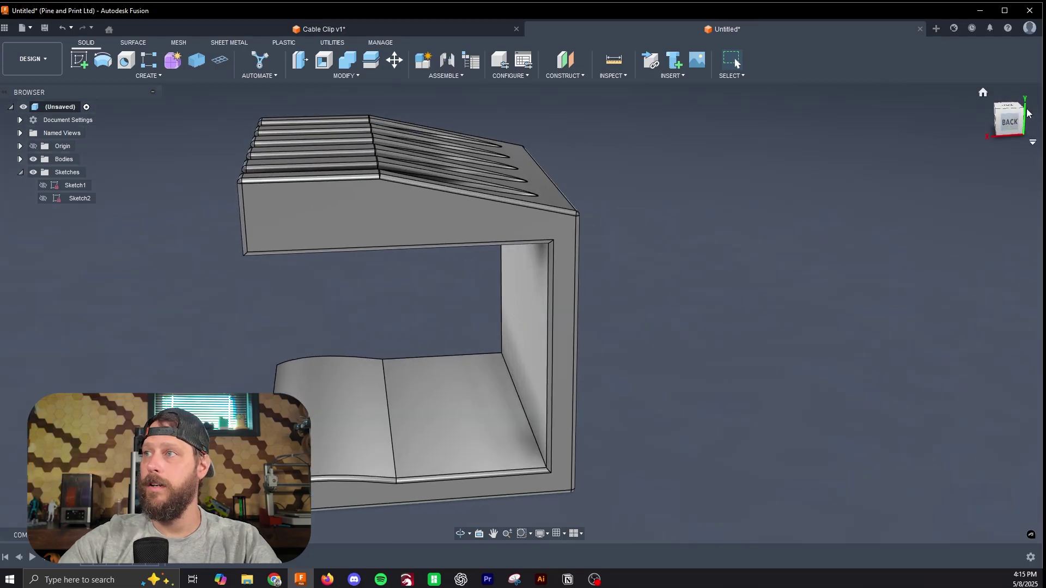
middle_click_drag(518, 312, 558, 247, "shift")
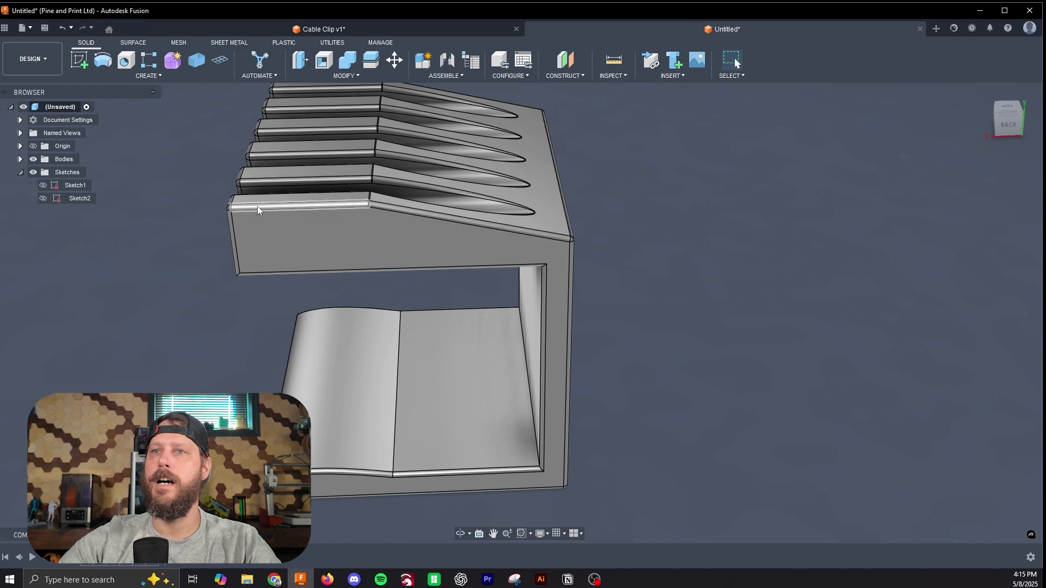
left_click_drag(1008, 121, 1001, 140)
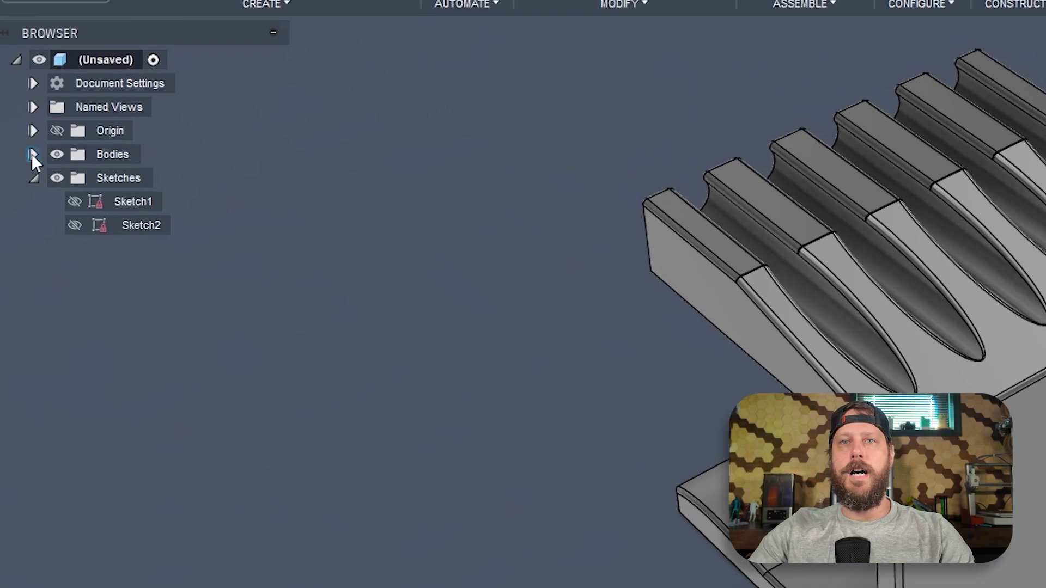
left_click(32, 154)
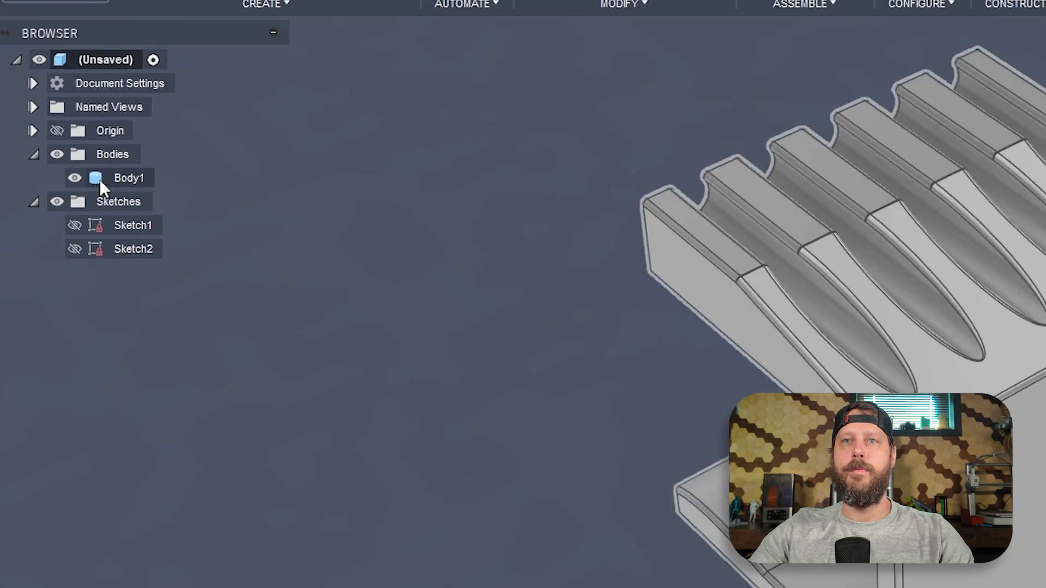
right_click(133, 178)
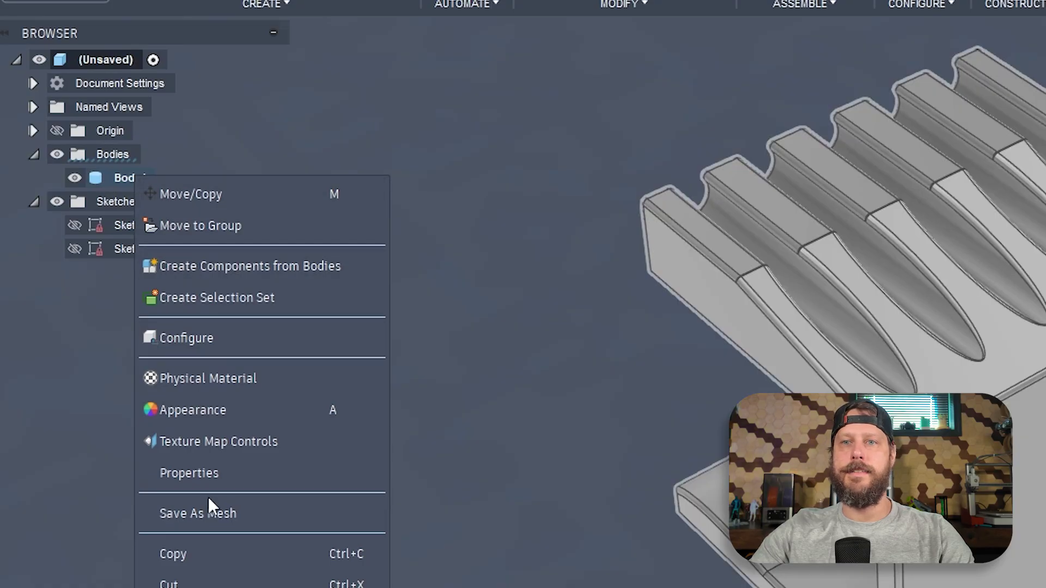
left_click(206, 521)
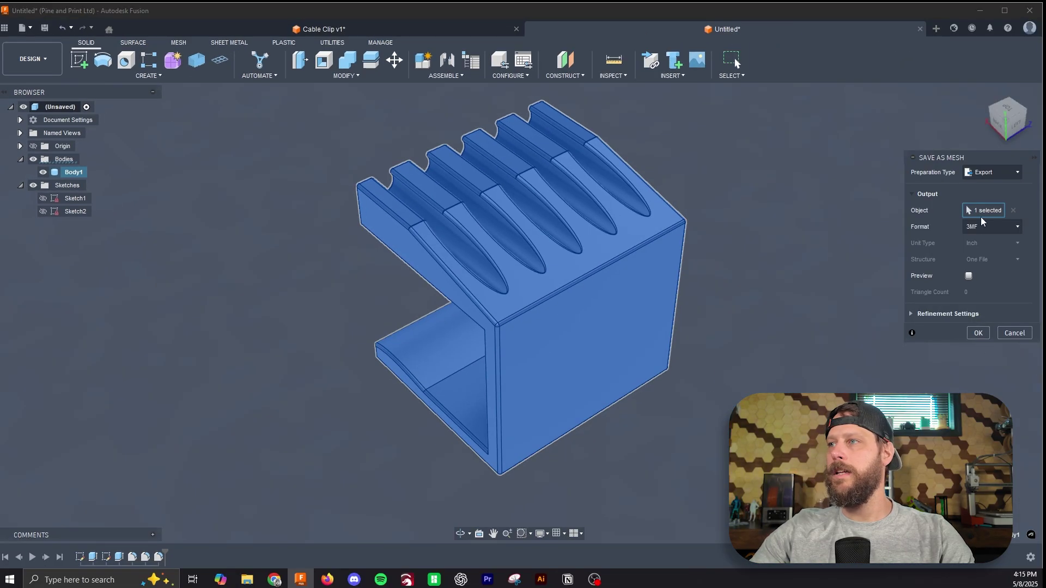
left_click(977, 333)
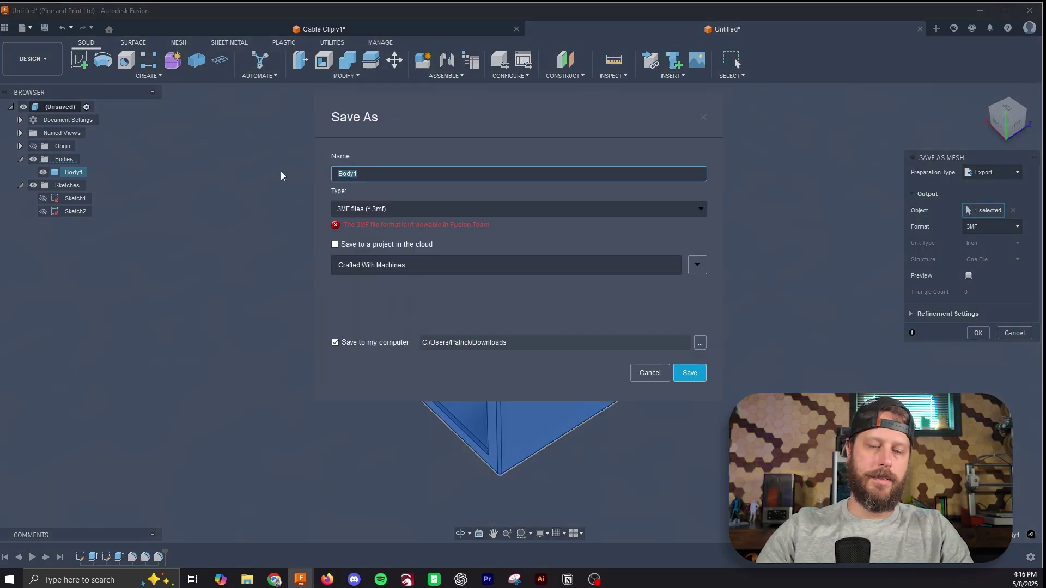
Name the mesh file cable clip and save it to the Crafted With Machines folder in Dropbox
type("can")
key("BackSpace")
type("ble clip")
left_click(700, 342)
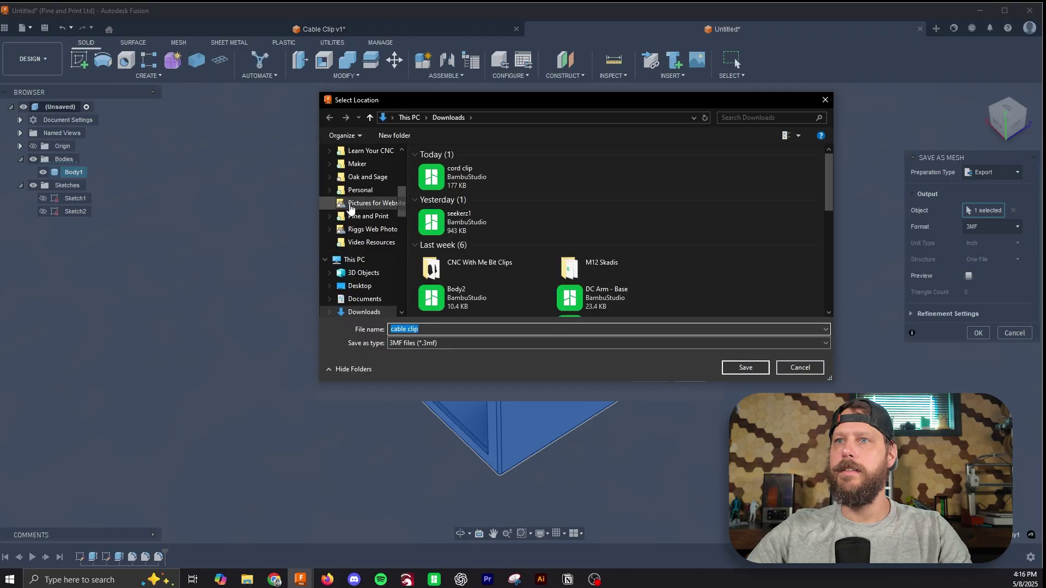
scroll(351, 221, "up", 5)
left_click(746, 367)
left_click(690, 370)
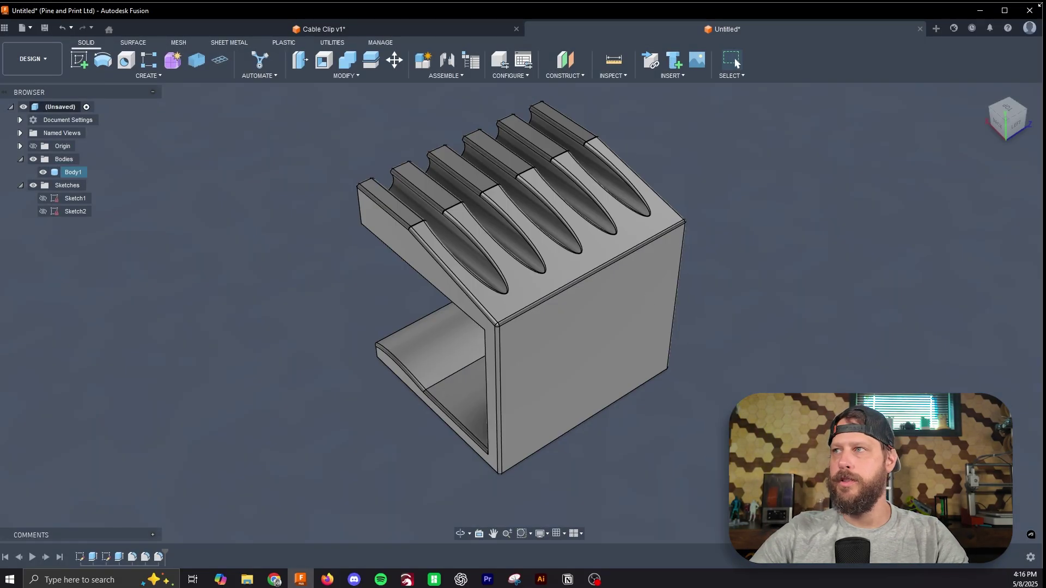
Switch to Bambu Studio and import the cable clip file from the Crafted With Machines folder, loading its geometry only
left_click(435, 579)
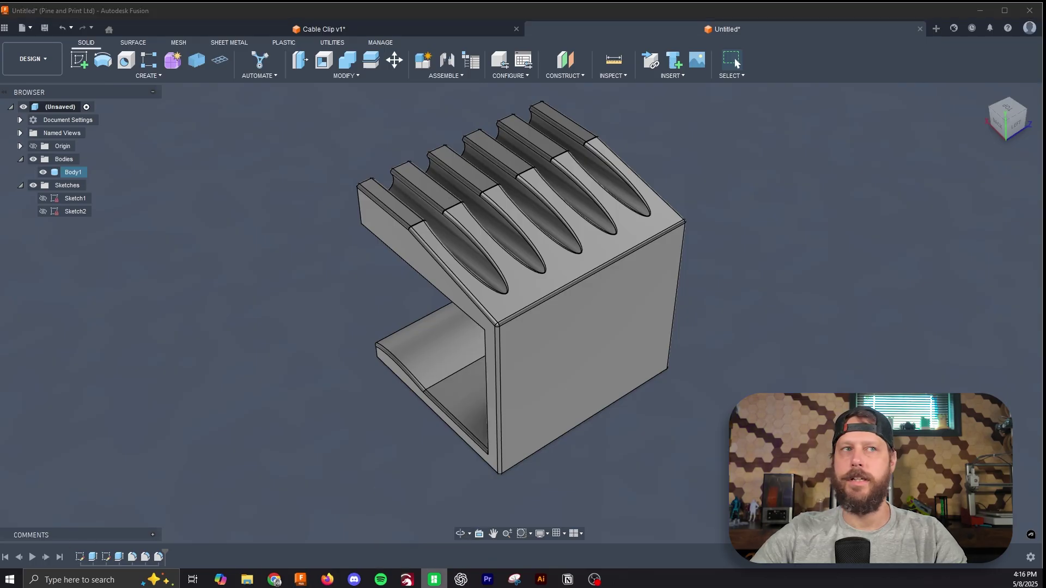
left_click(17, 10)
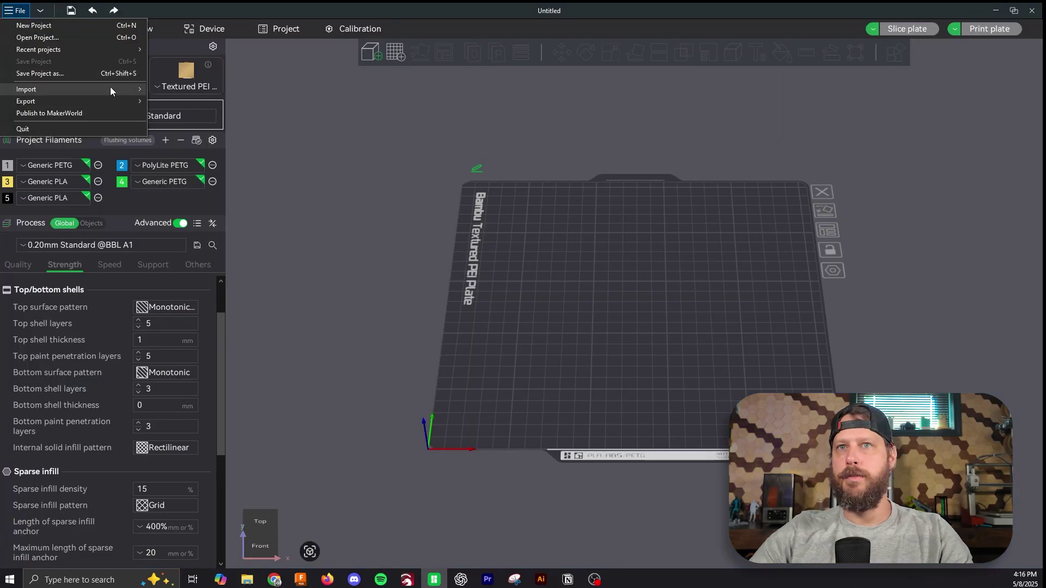
mouse_move(110, 91)
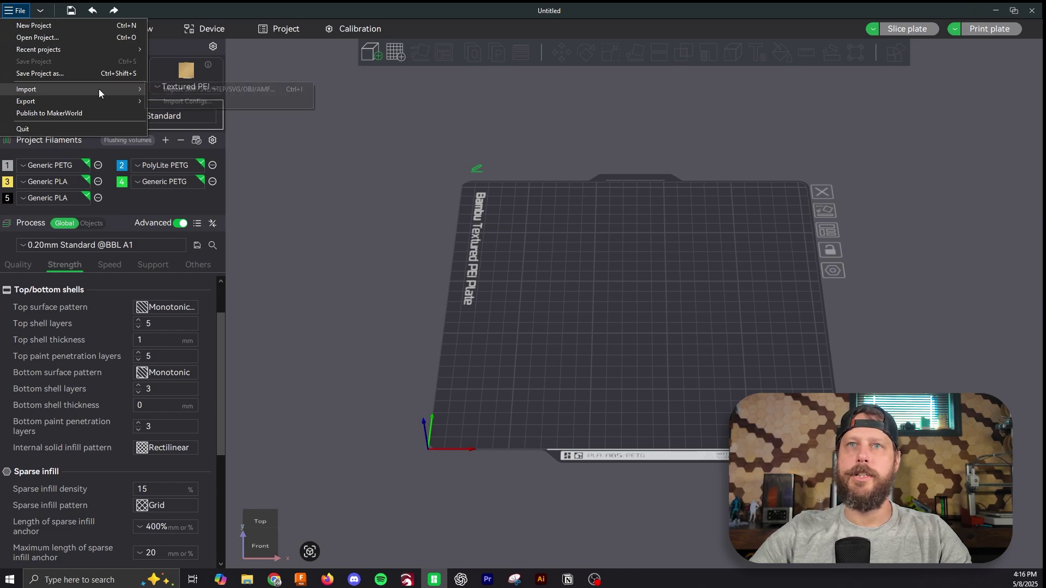
left_click(170, 90)
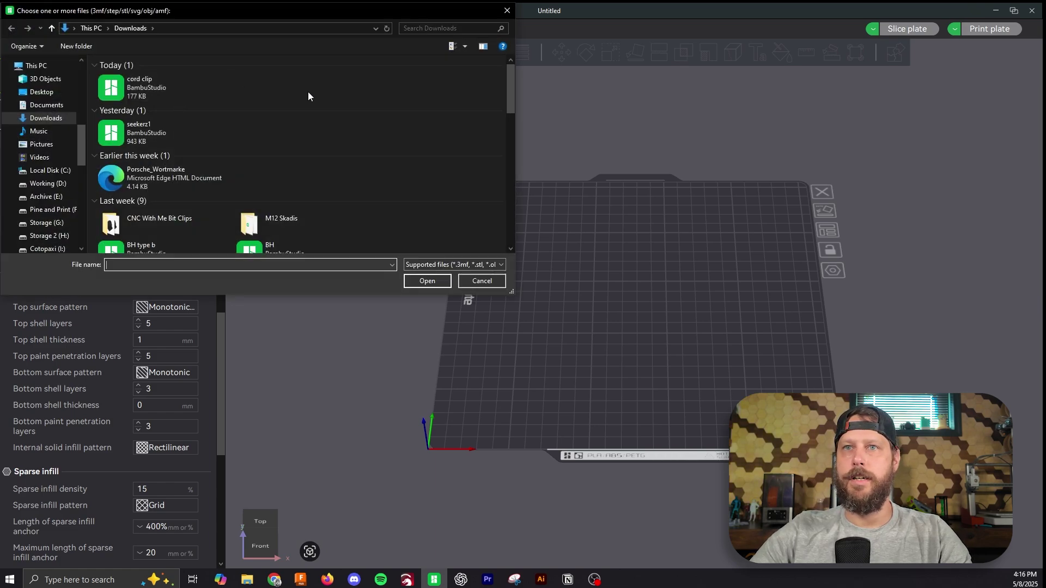
scroll(46, 127, "up", 3)
scroll(60, 175, "up", 3)
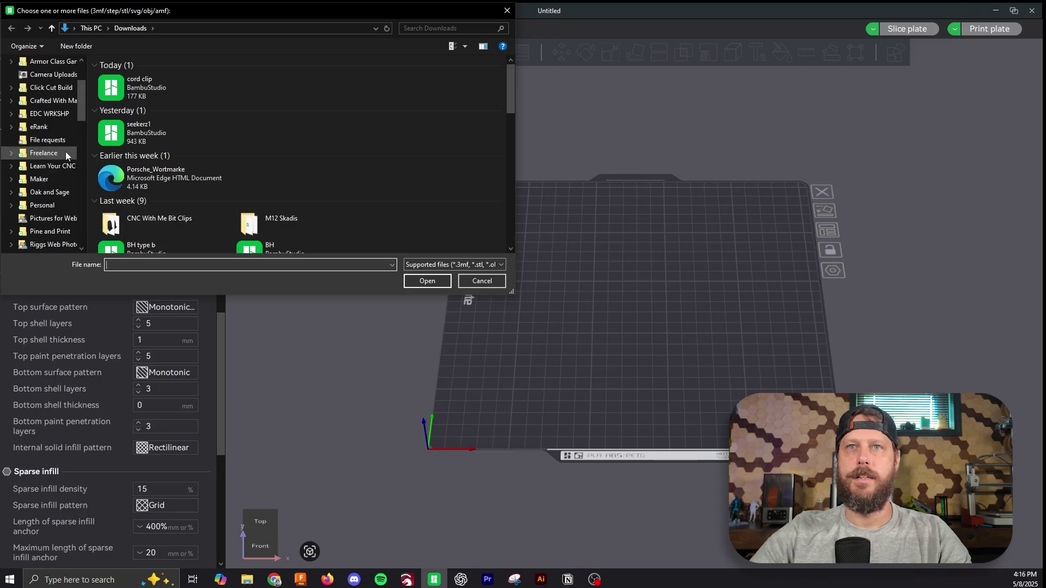
left_click(57, 100)
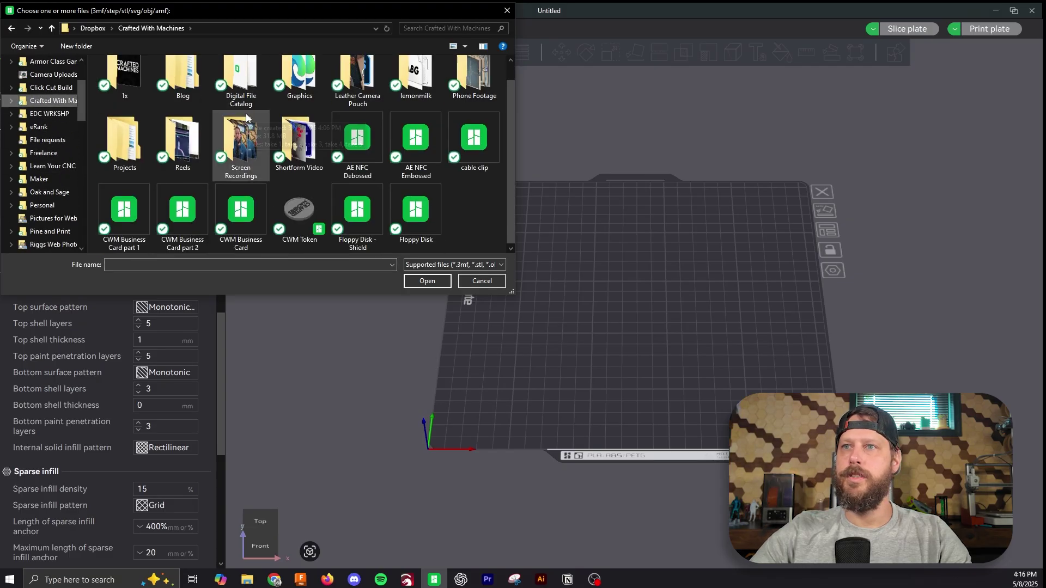
double_click(468, 153)
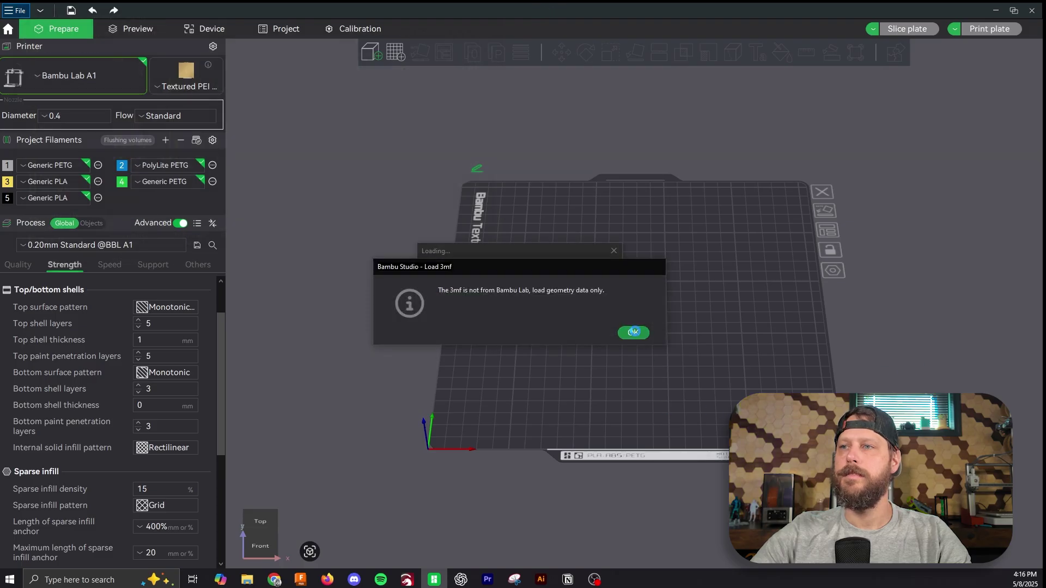
left_click(641, 338)
Lay the clip on its flat back face so that both arms point up from the build plate
left_click_drag(724, 373, 750, 339)
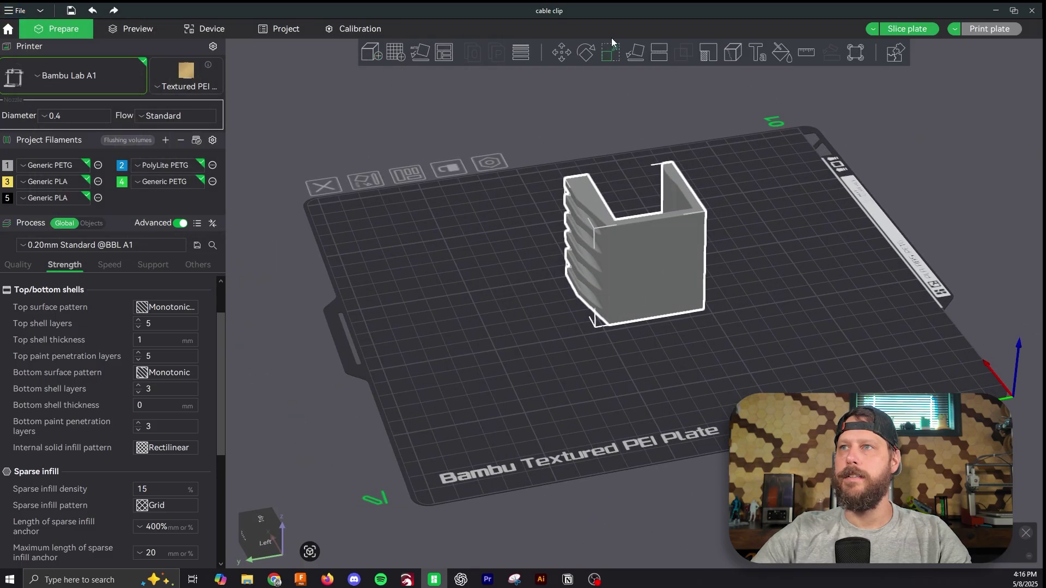
left_click(642, 56)
left_click_drag(756, 377, 692, 386)
key("Escape")
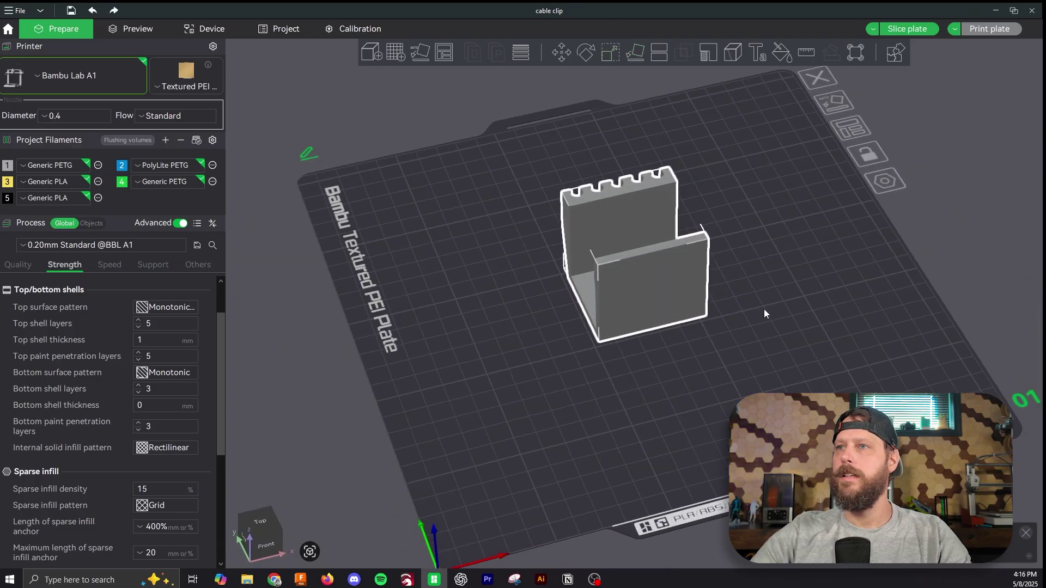
Assign filament 4, the green Generic PETG, to the clip and slice the plate
right_click(660, 283)
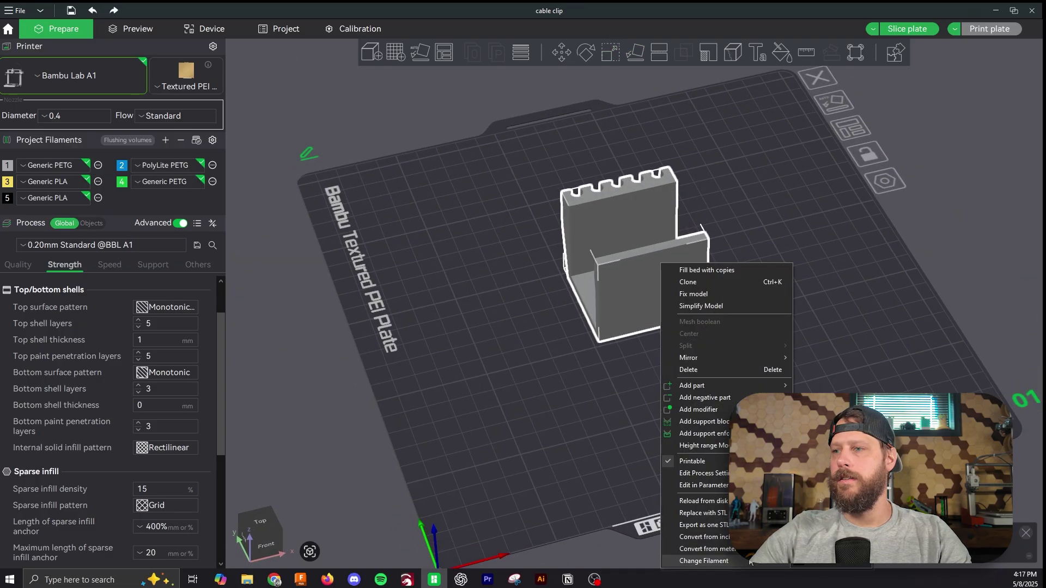
left_click(817, 549)
left_click_drag(757, 393, 785, 210)
left_click(893, 30)
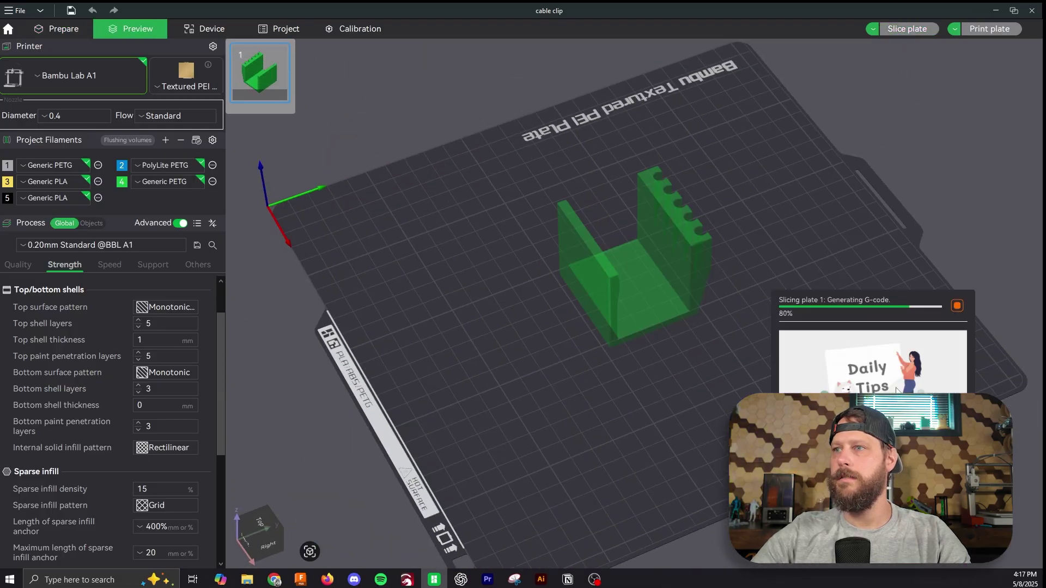
left_click_drag(719, 426, 681, 423)
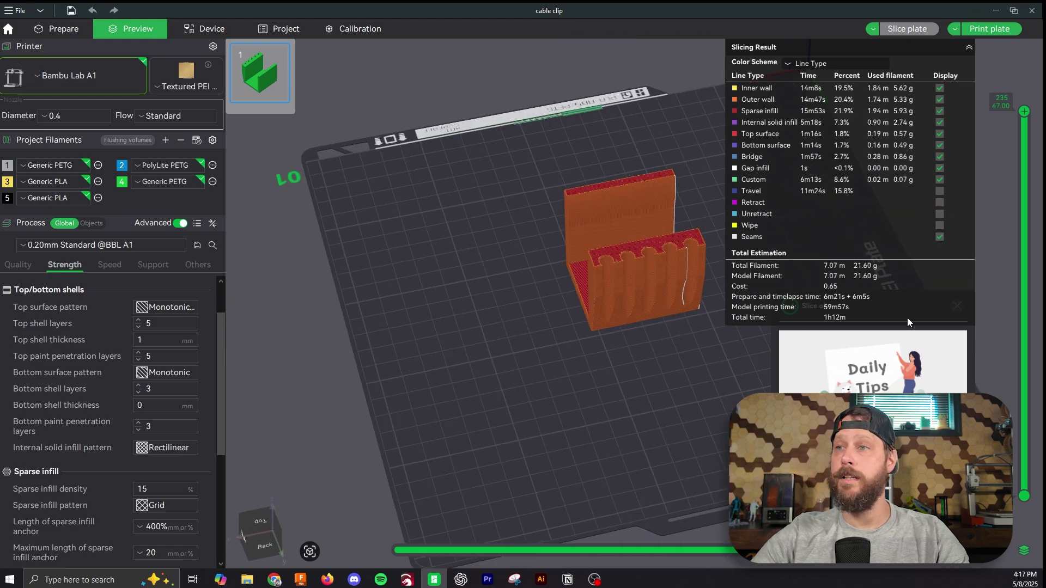